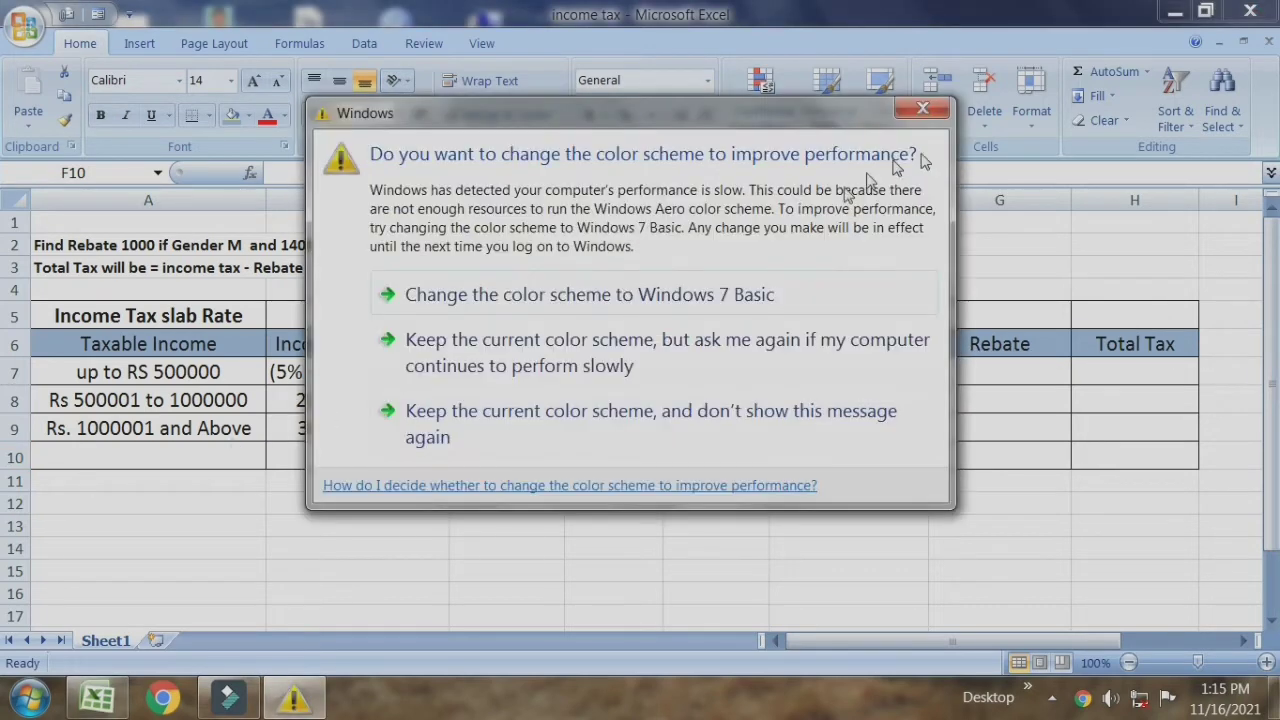
# Dismiss the Windows 'change the color scheme' prompt so the income tax sheet is visible
pyautogui.press('Escape')
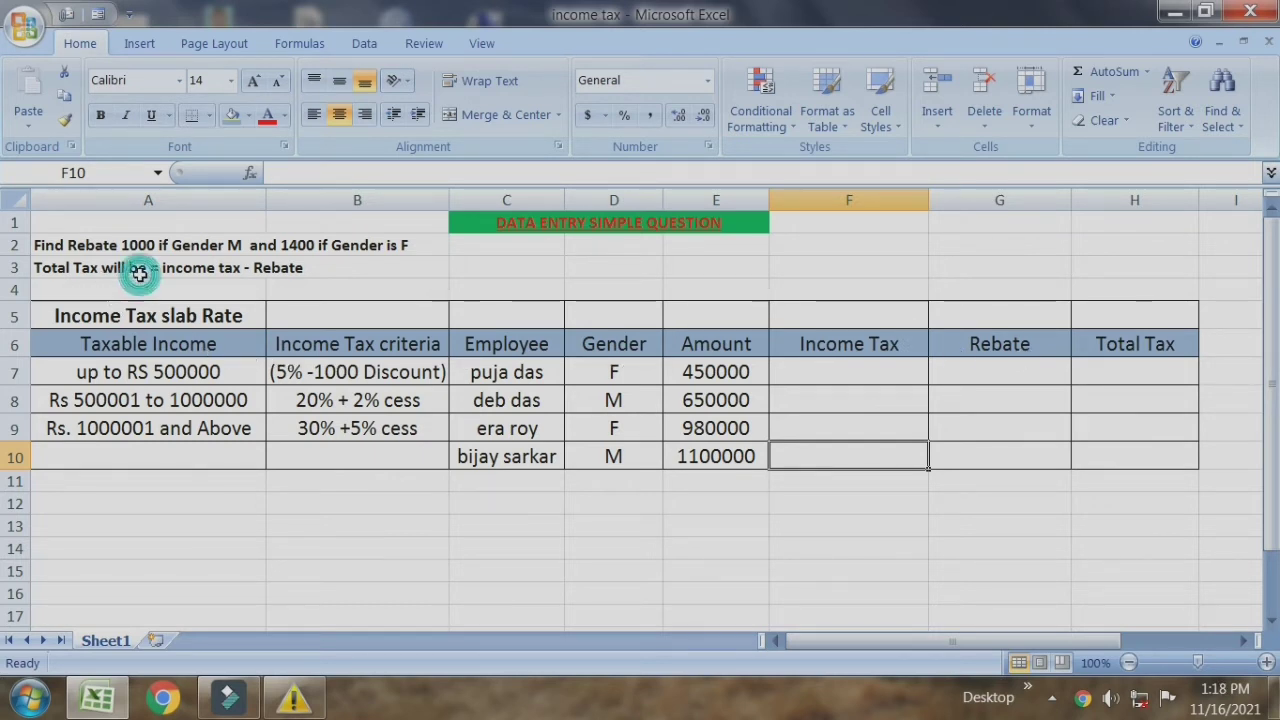
pyautogui.click(137, 272)
pyautogui.click(290, 287)
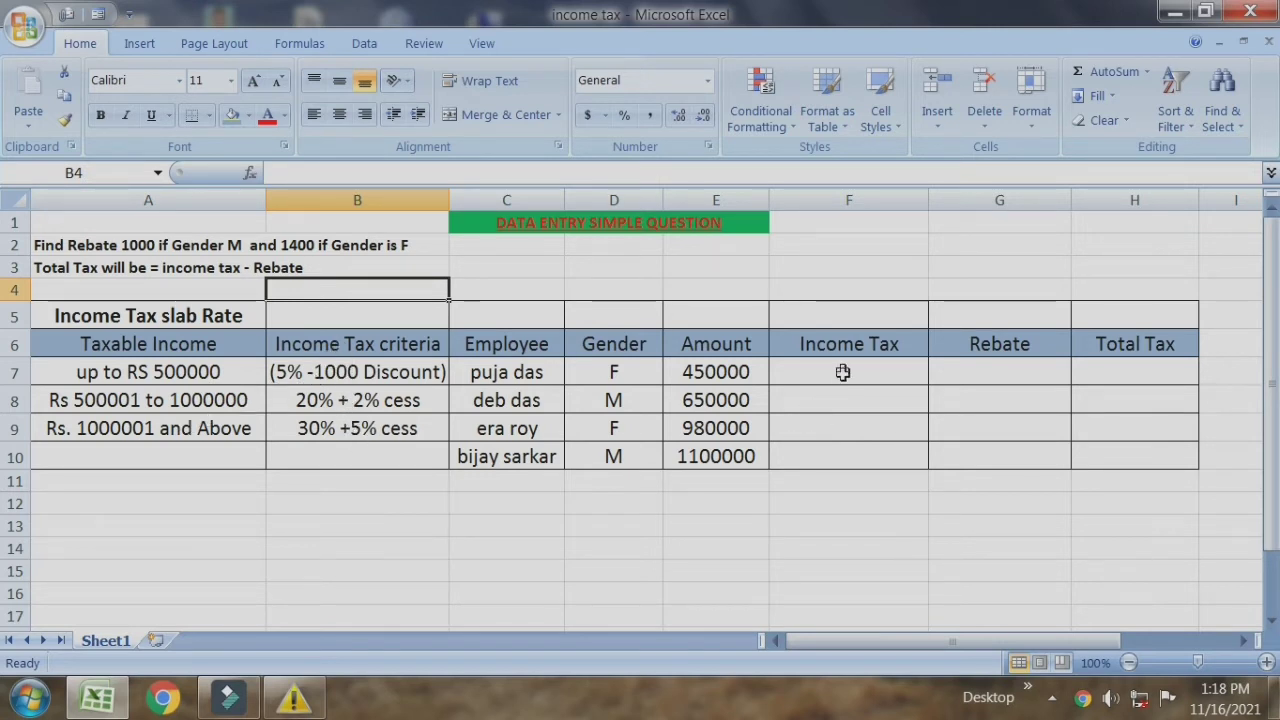
pyautogui.moveTo(843, 368); pyautogui.dragTo(842, 456)
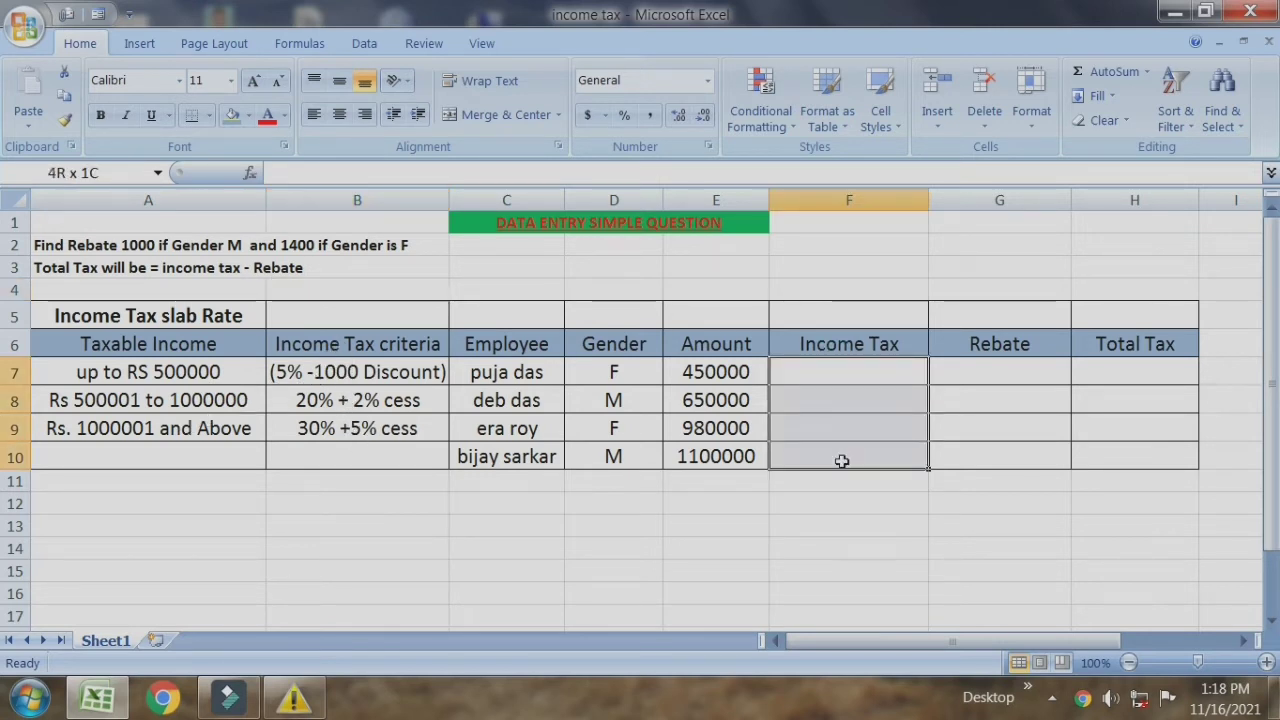
pyautogui.click(895, 372)
pyautogui.moveTo(997, 372); pyautogui.dragTo(997, 456)
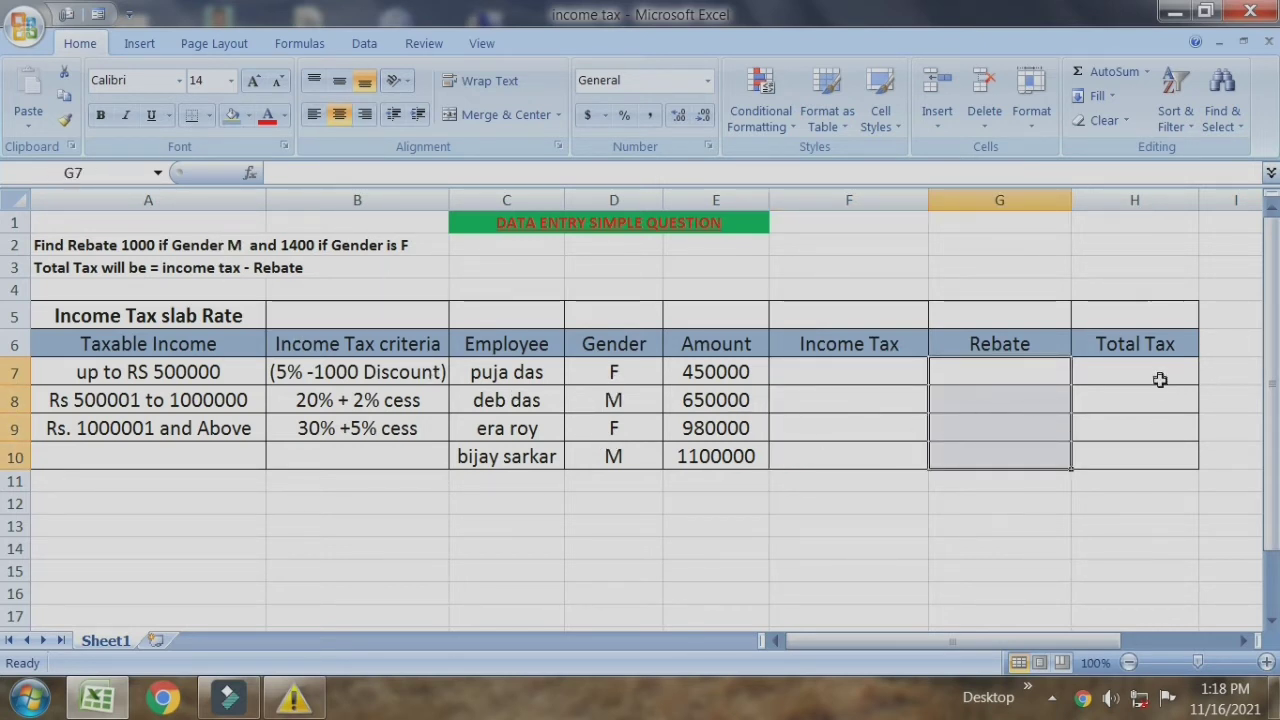
pyautogui.moveTo(1157, 375); pyautogui.dragTo(1135, 480)
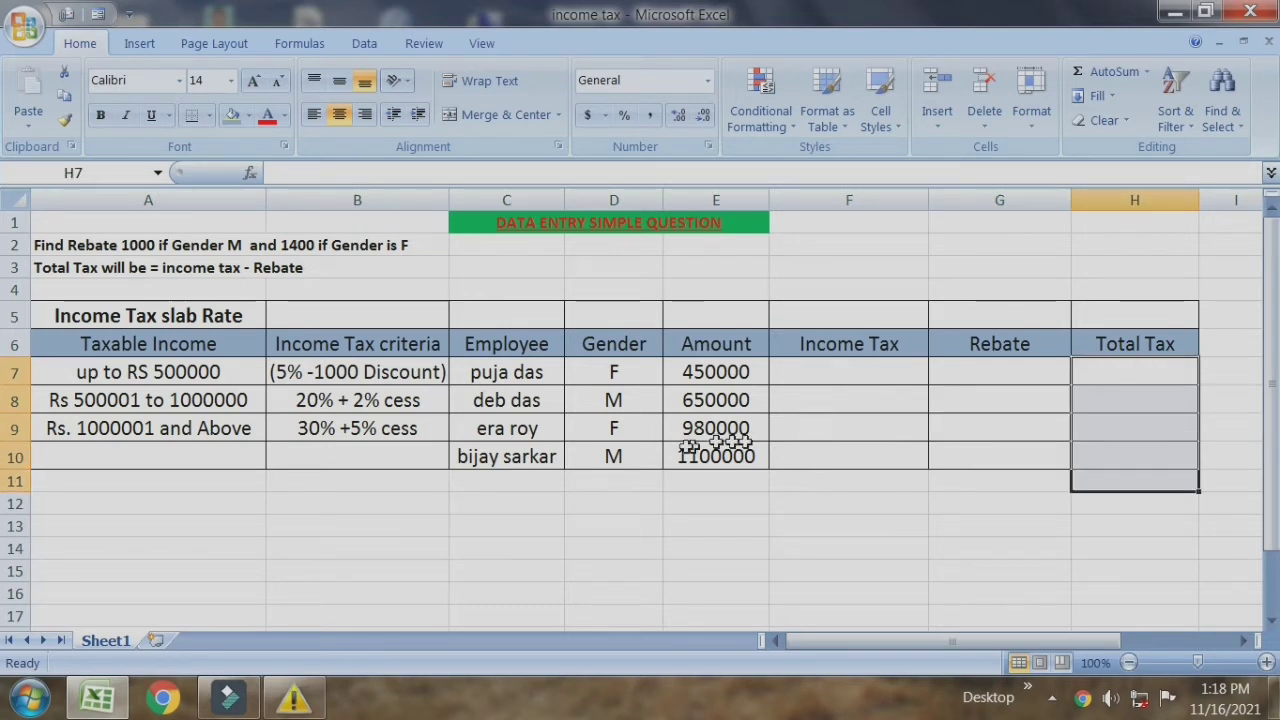
pyautogui.click(1142, 377)
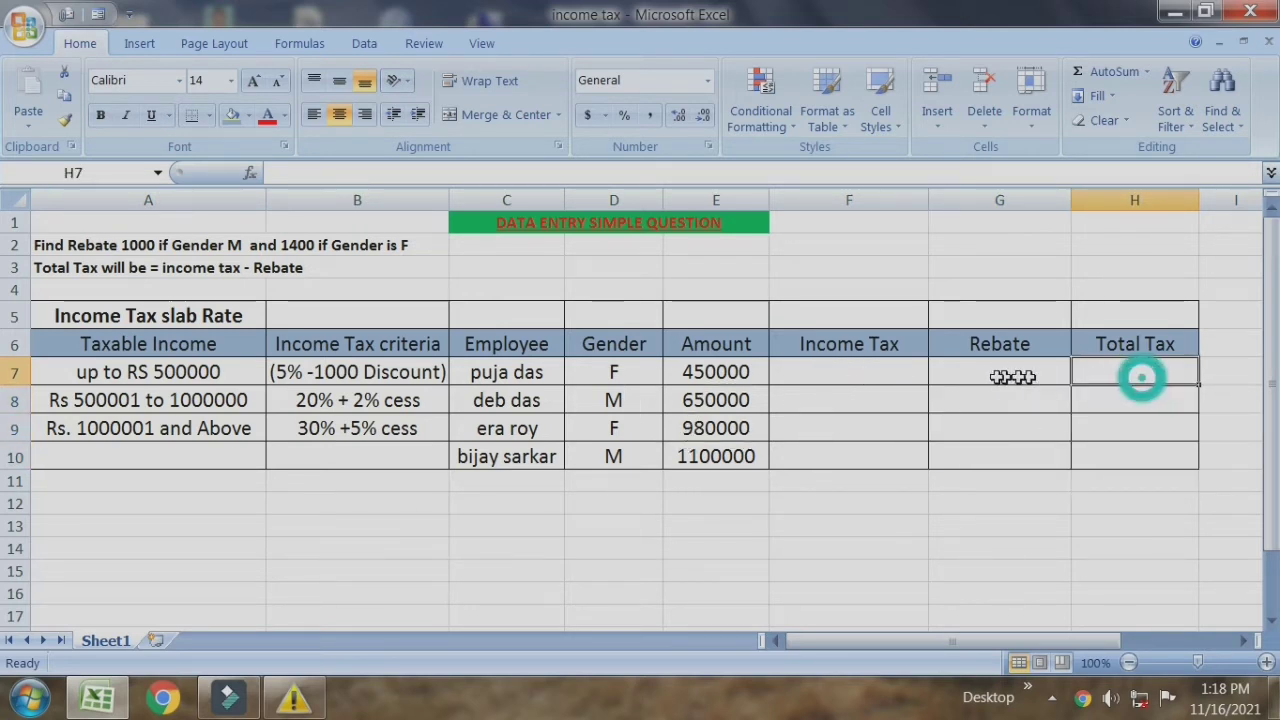
pyautogui.click(1000, 375)
pyautogui.click(877, 380)
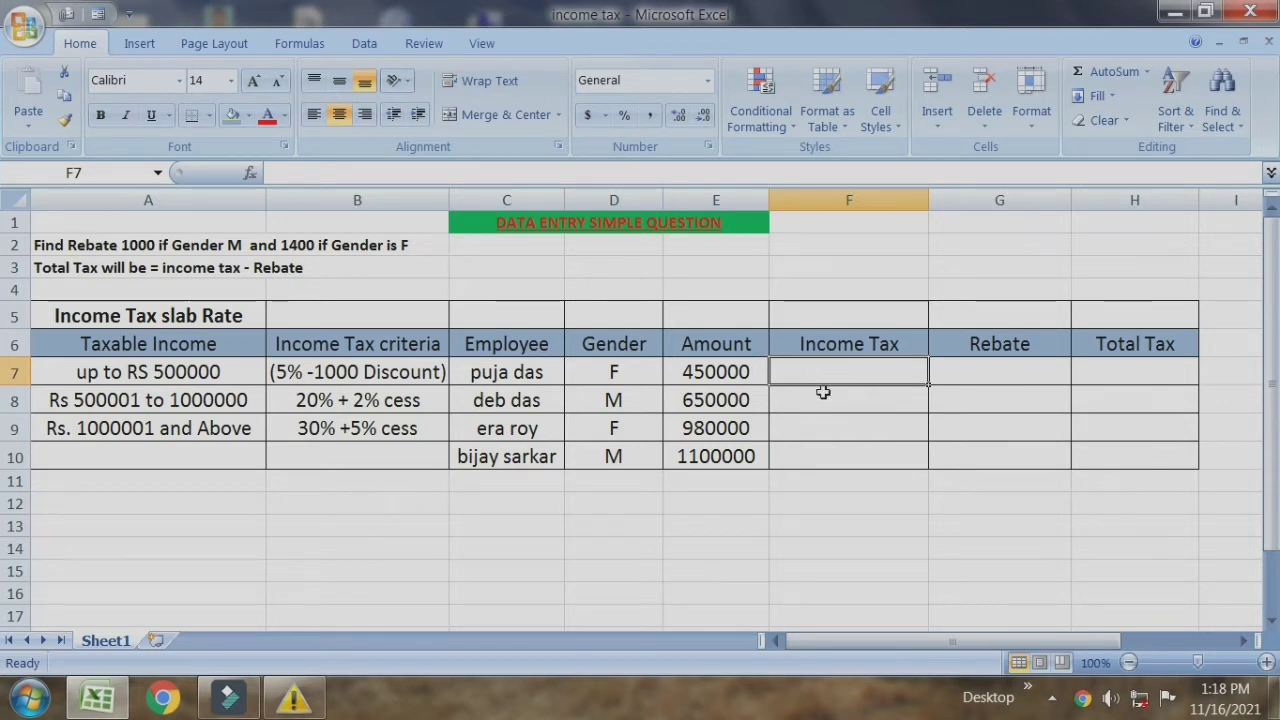
pyautogui.write('=')
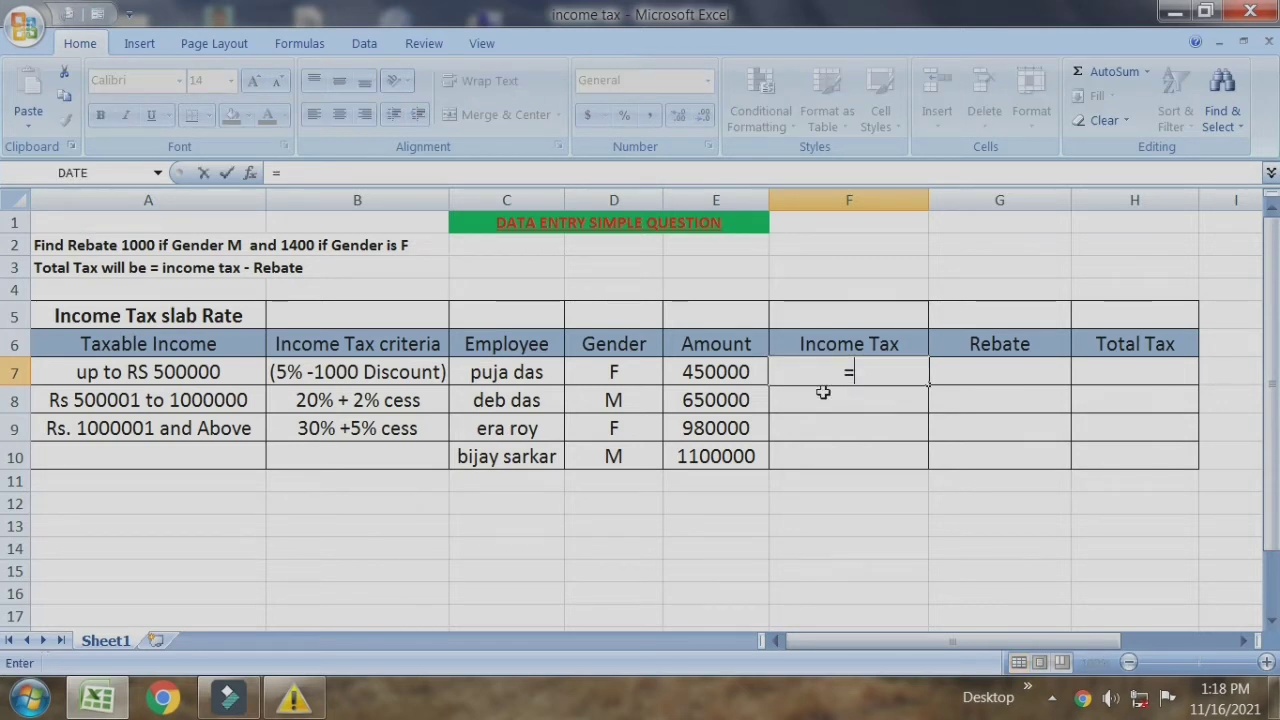
pyautogui.press('BackSpace')
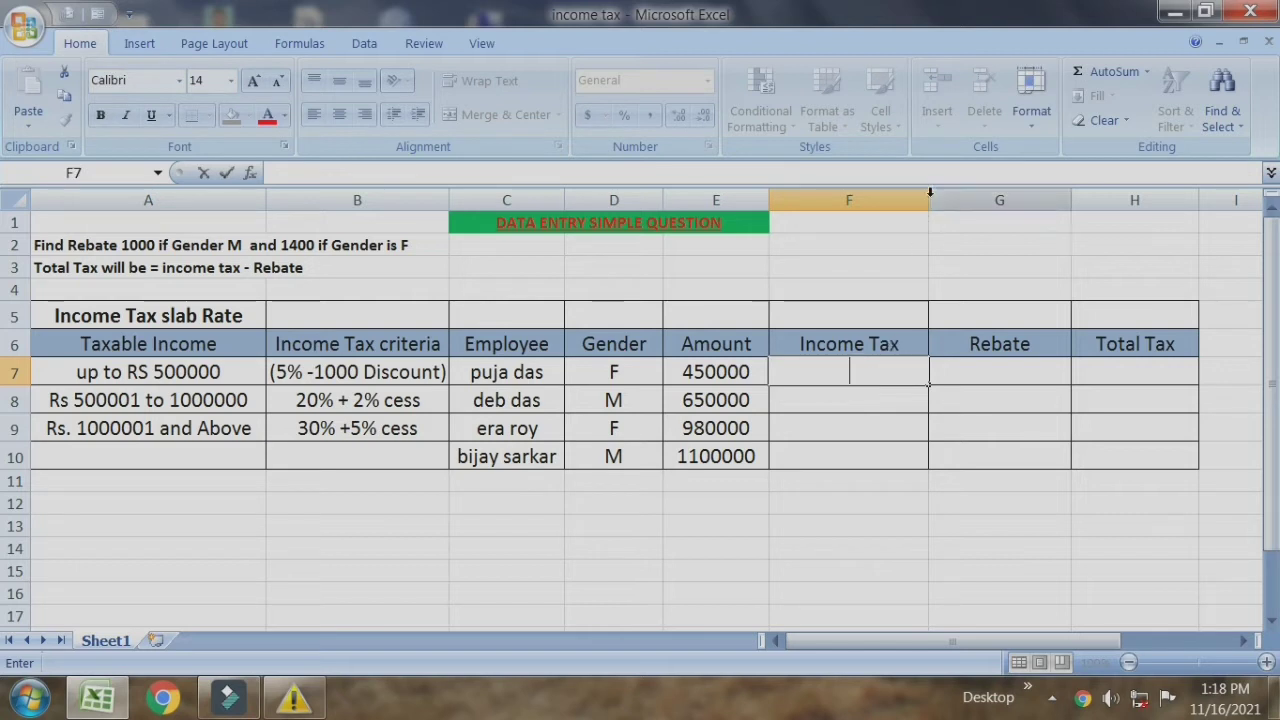
pyautogui.click(966, 370)
# Widen the Income Tax column F far to the right, adjusting the zoom along the way
pyautogui.click(969, 288)
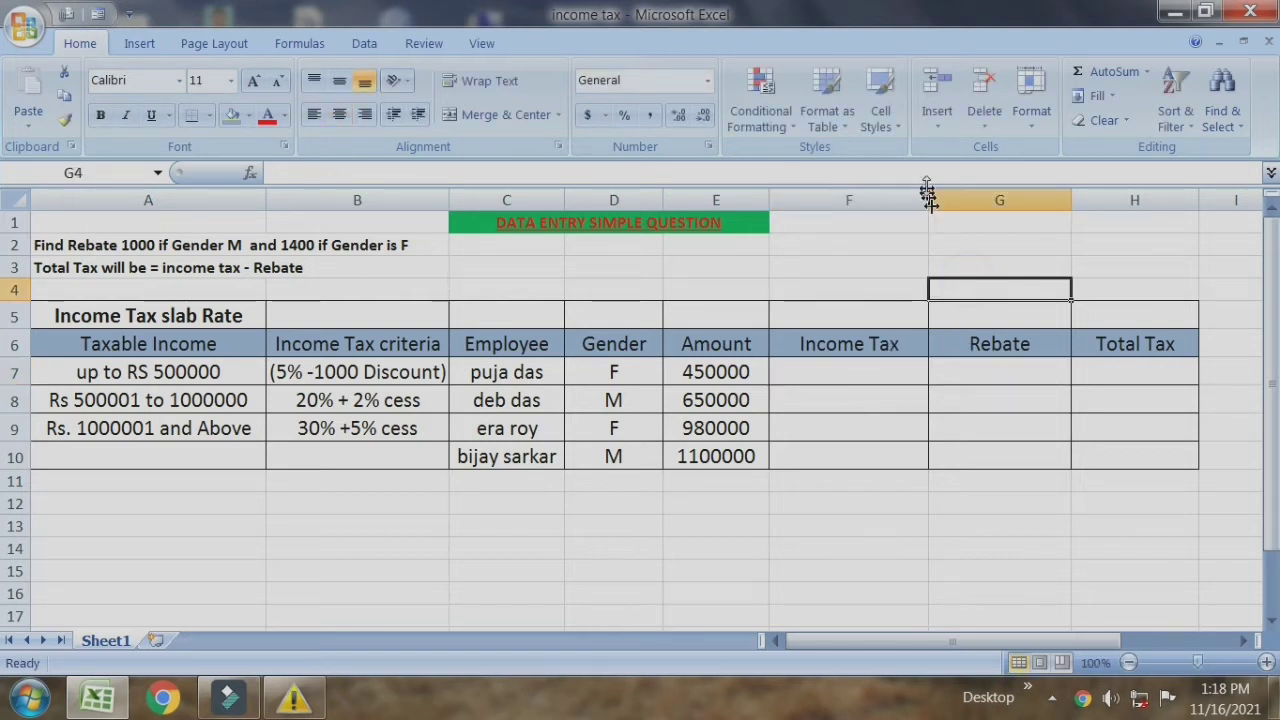
pyautogui.moveTo(929, 200); pyautogui.dragTo(1108, 205)
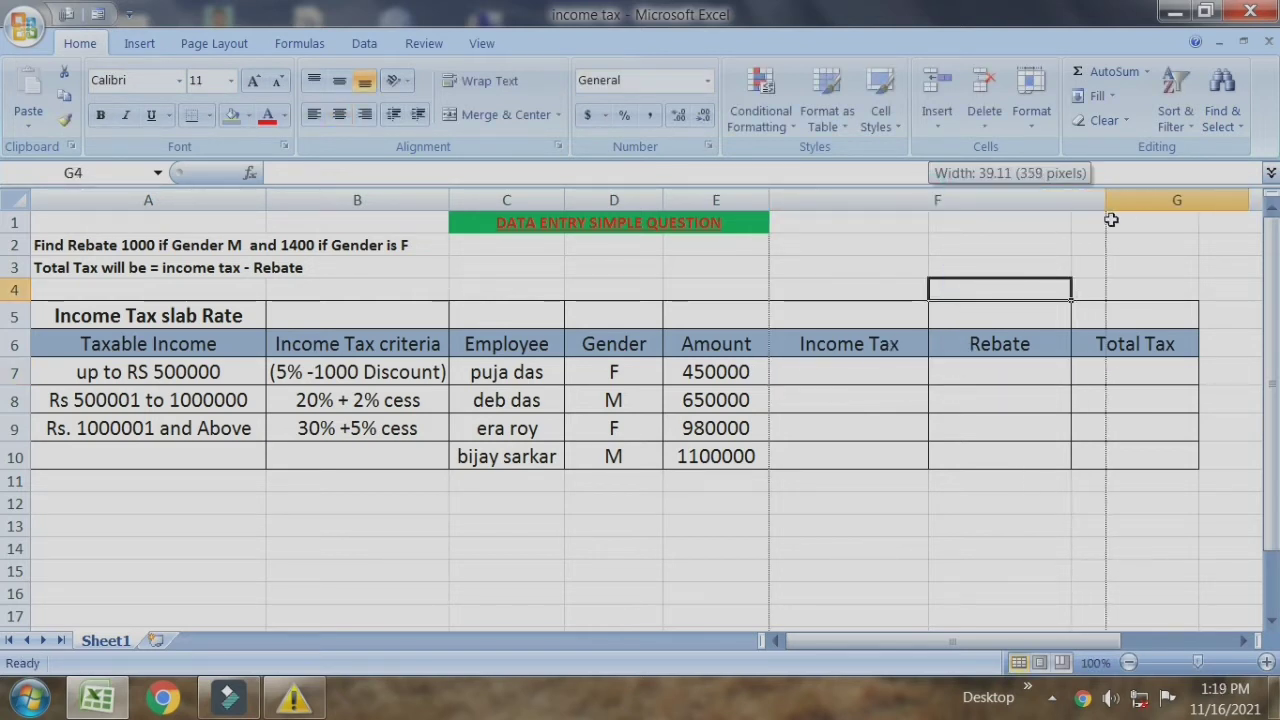
pyautogui.click(1129, 663)
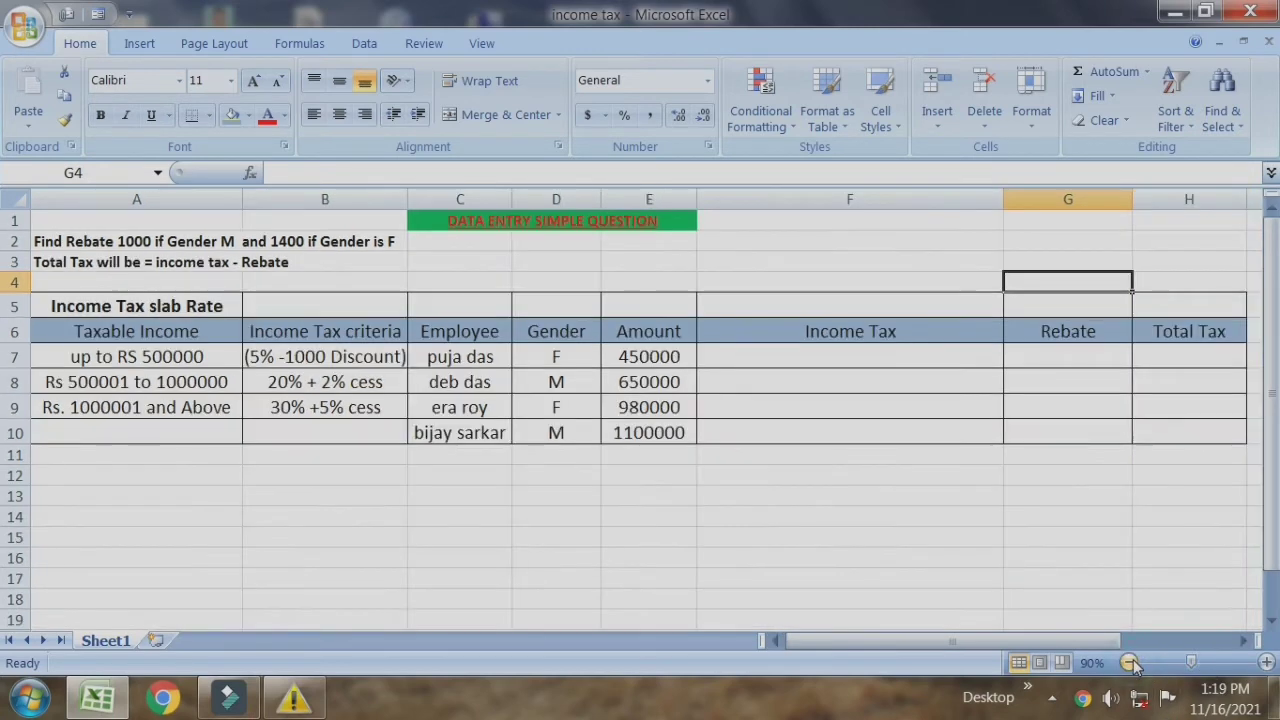
pyautogui.click(1266, 663)
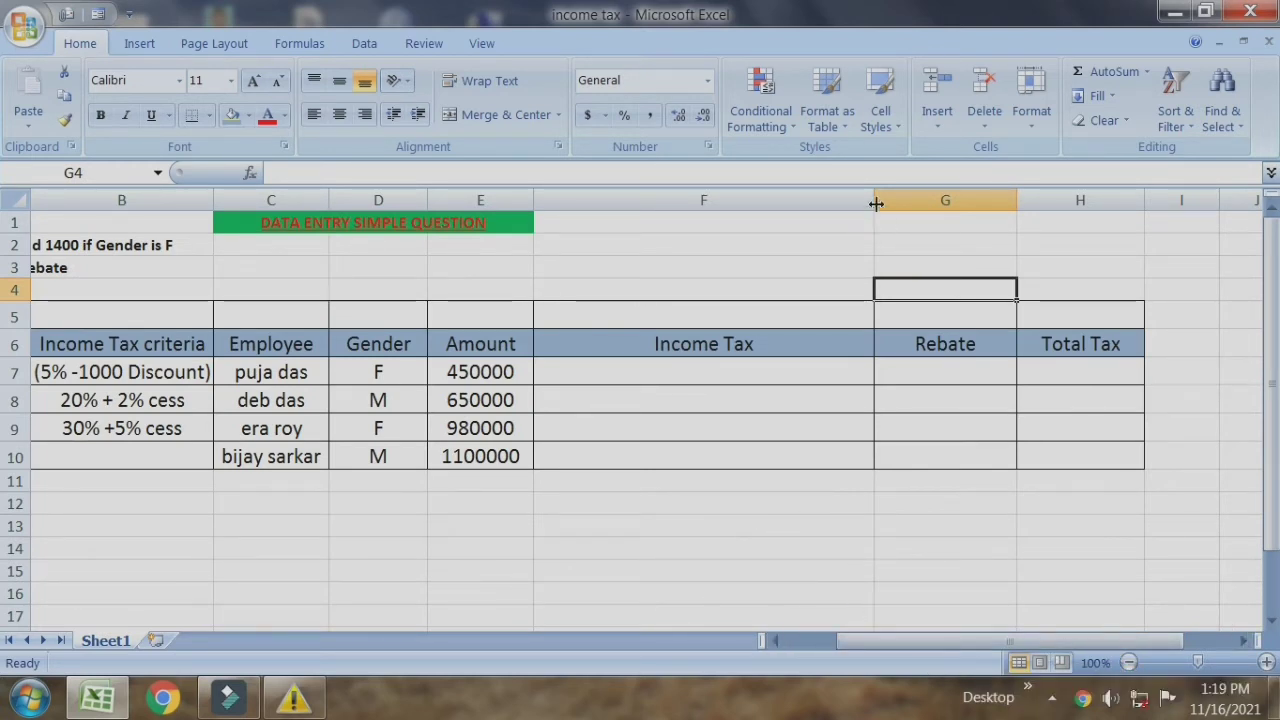
pyautogui.moveTo(874, 202); pyautogui.dragTo(776, 205)
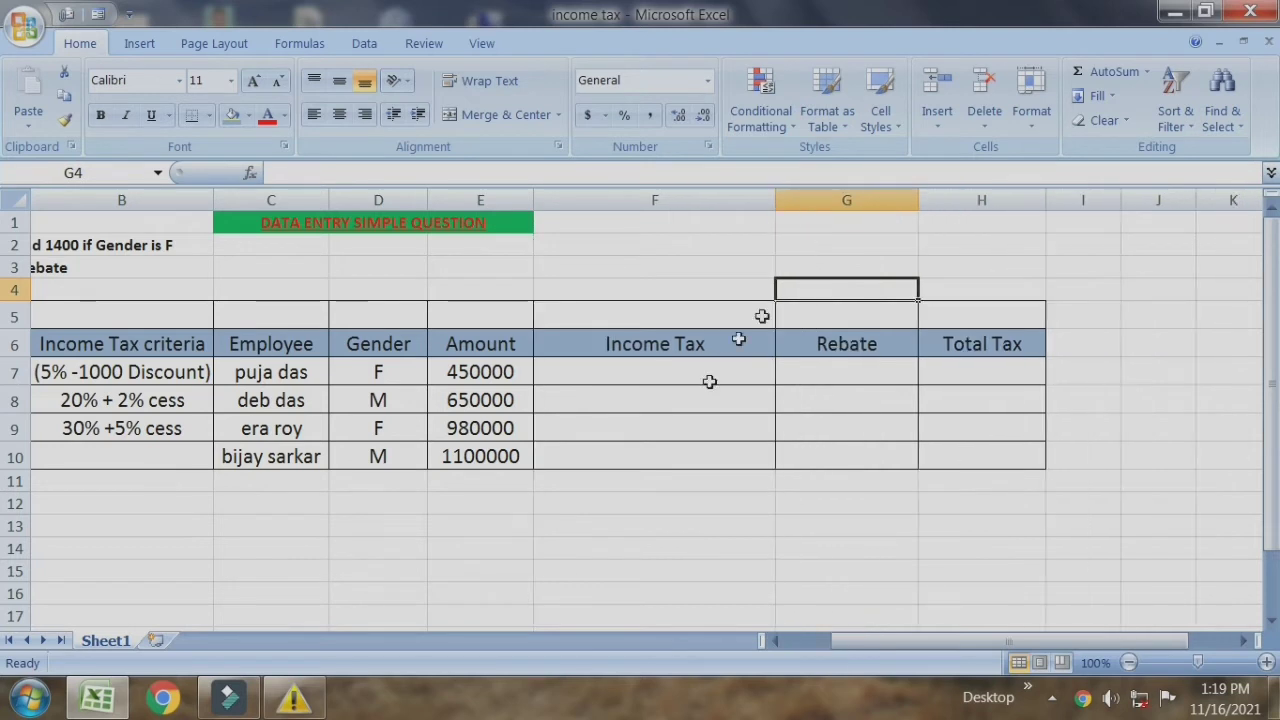
pyautogui.moveTo(932, 641); pyautogui.dragTo(920, 633)
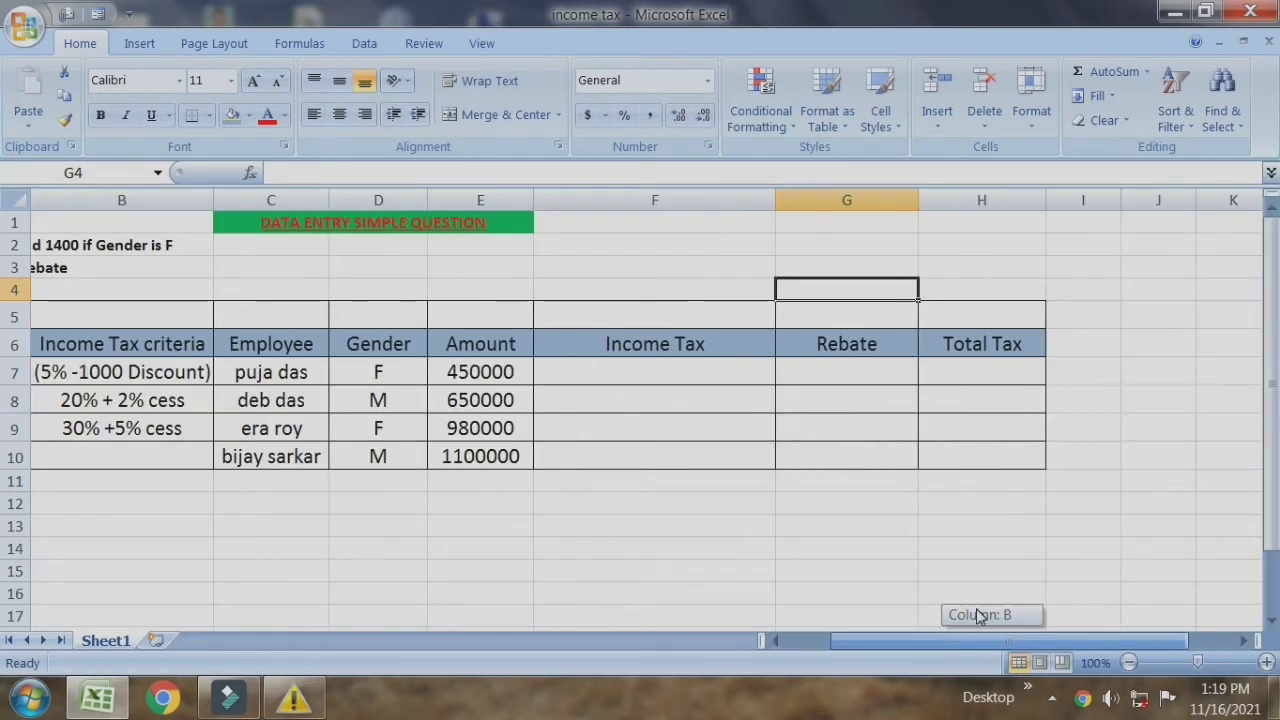
pyautogui.moveTo(919, 640); pyautogui.dragTo(965, 640)
pyautogui.moveTo(775, 200)
pyautogui.mouseDown()
pyautogui.moveTo(1152, 216)
pyautogui.moveTo(1272, 199)
pyautogui.mouseUp()
pyautogui.moveTo(1063, 640); pyautogui.dragTo(1223, 609)
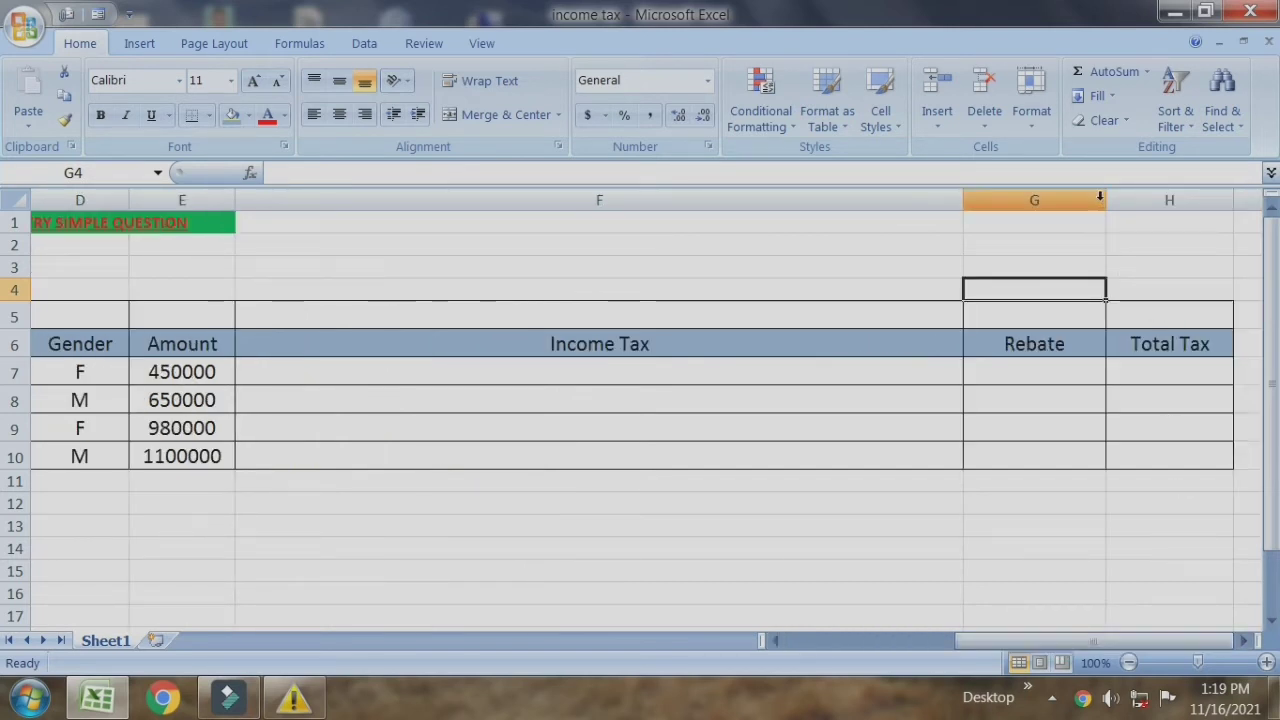
# Widen the Rebate column G, widen column F a little more, and set zoom to 90%
pyautogui.moveTo(1104, 200); pyautogui.dragTo(1240, 204)
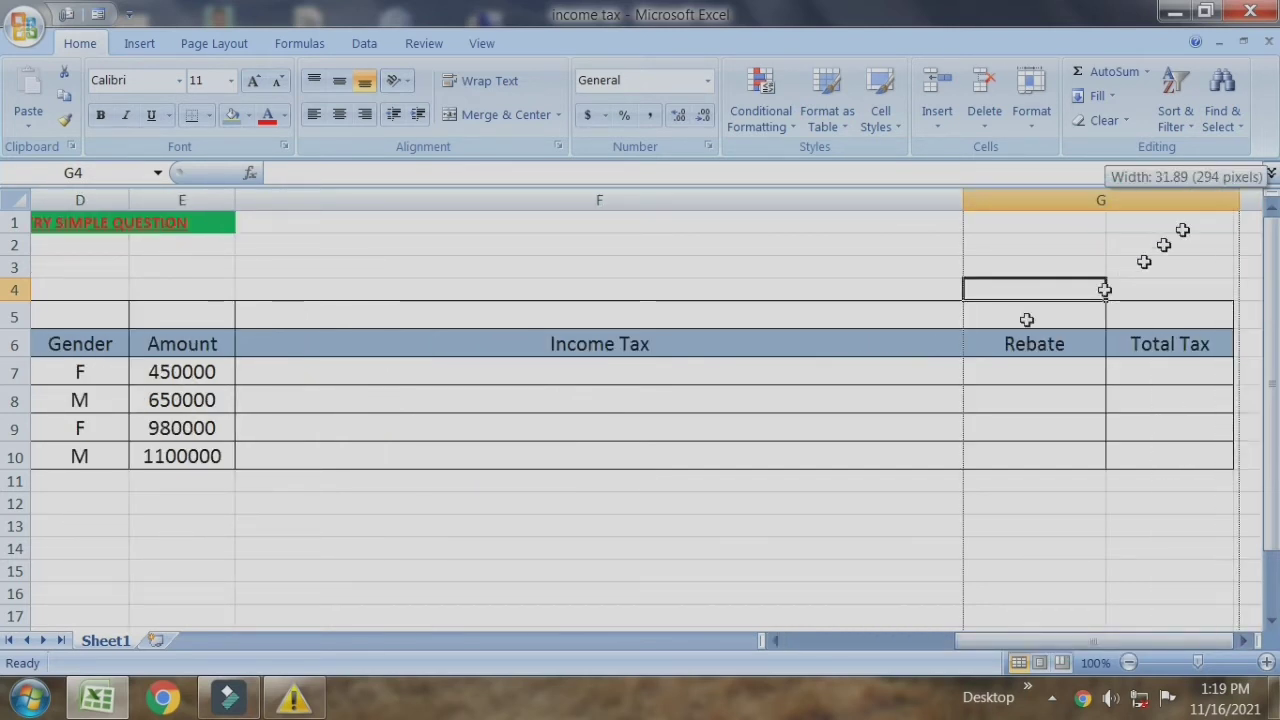
pyautogui.click(668, 375)
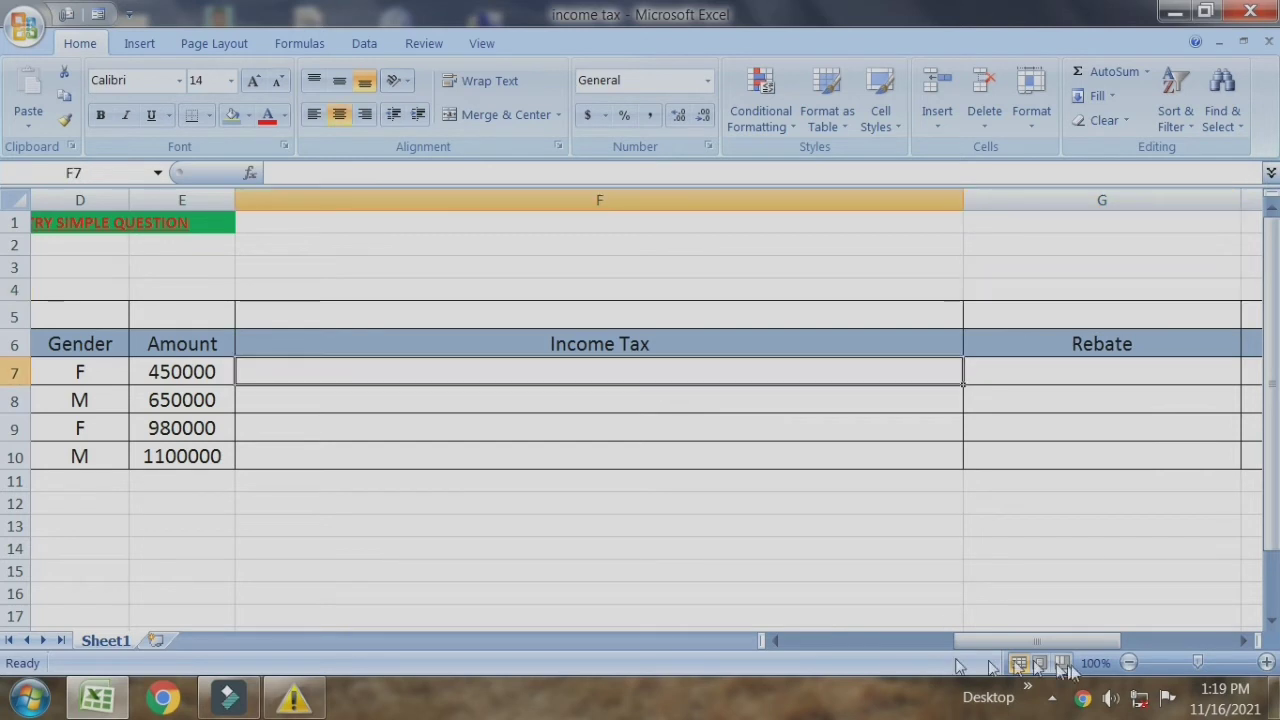
pyautogui.click(1129, 663)
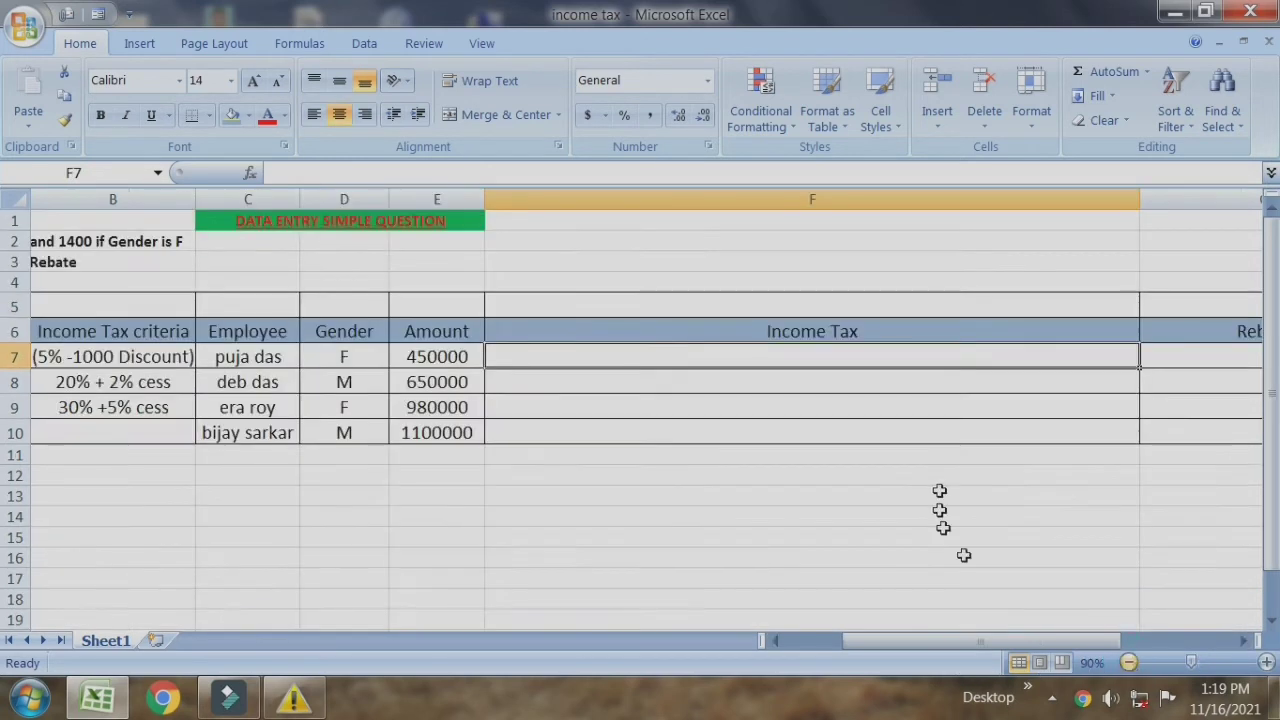
pyautogui.click(858, 445)
pyautogui.moveTo(1140, 200); pyautogui.dragTo(1202, 200)
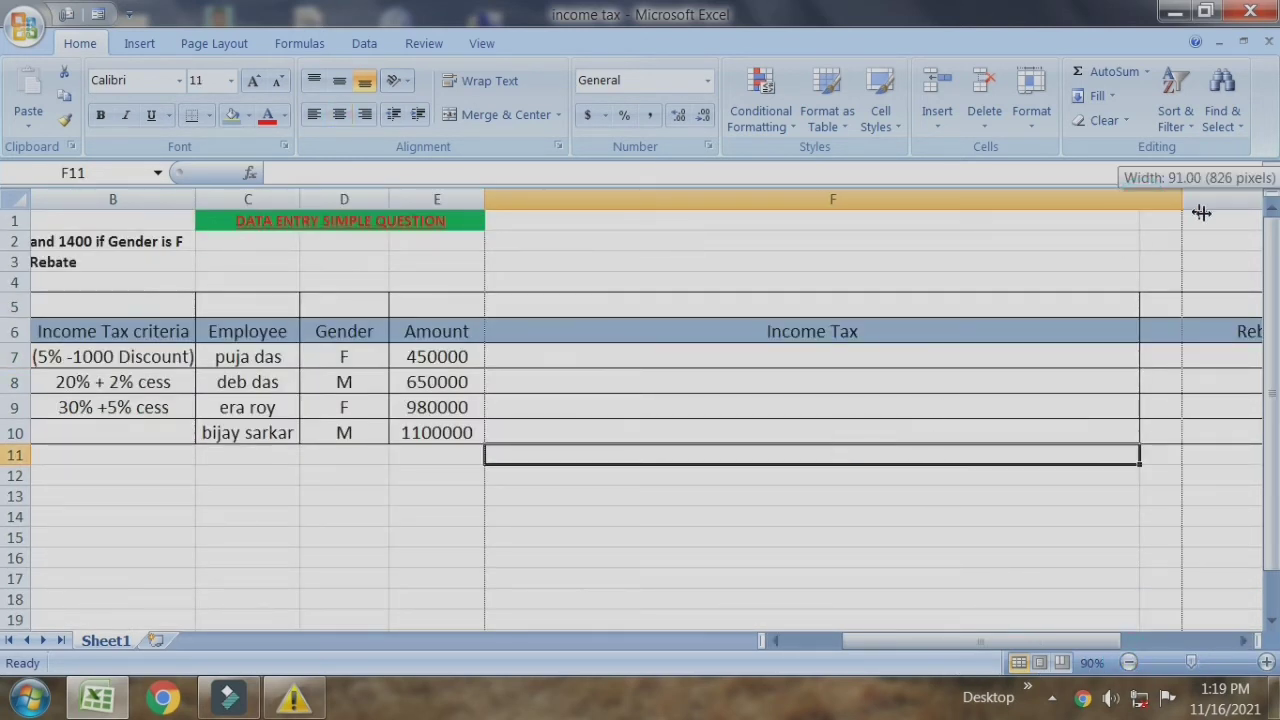
pyautogui.click(697, 373)
pyautogui.click(690, 355)
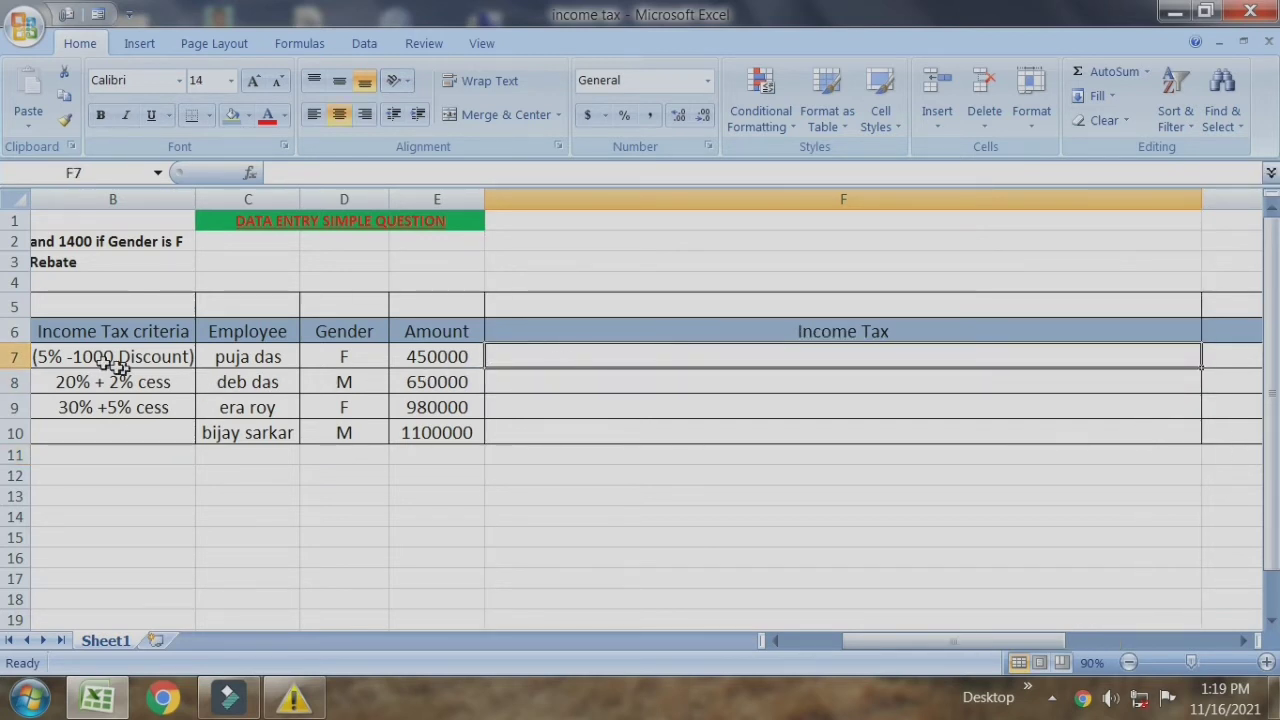
pyautogui.moveTo(882, 642); pyautogui.dragTo(828, 643)
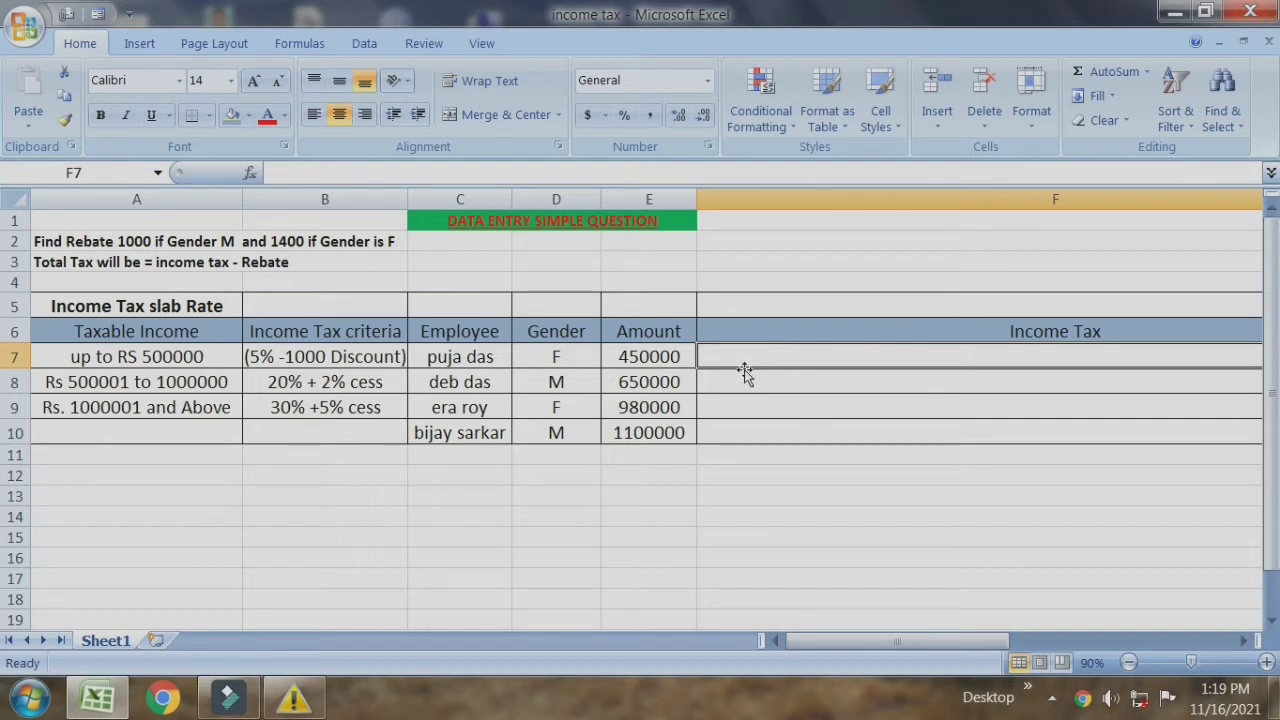
# Start F7's formula with =IF(E7<=500000, as the first slab's test
pyautogui.write('=')
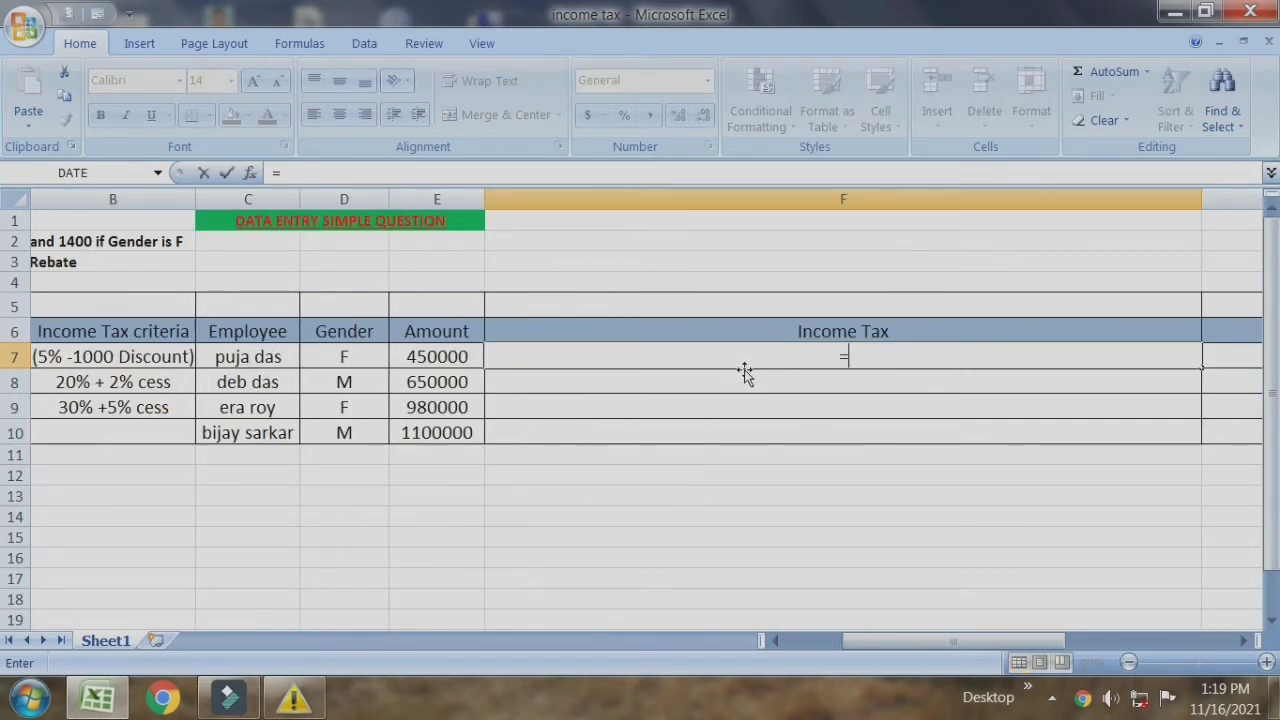
pyautogui.write('IF')
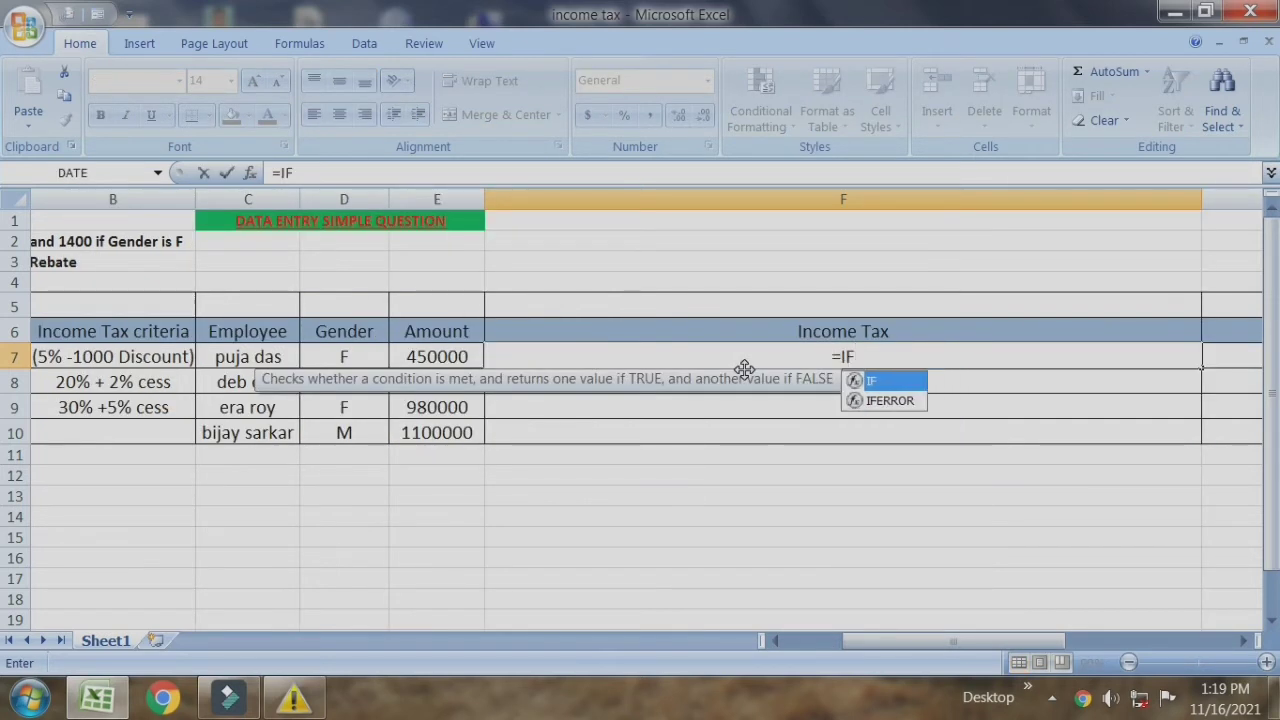
pyautogui.write('(')
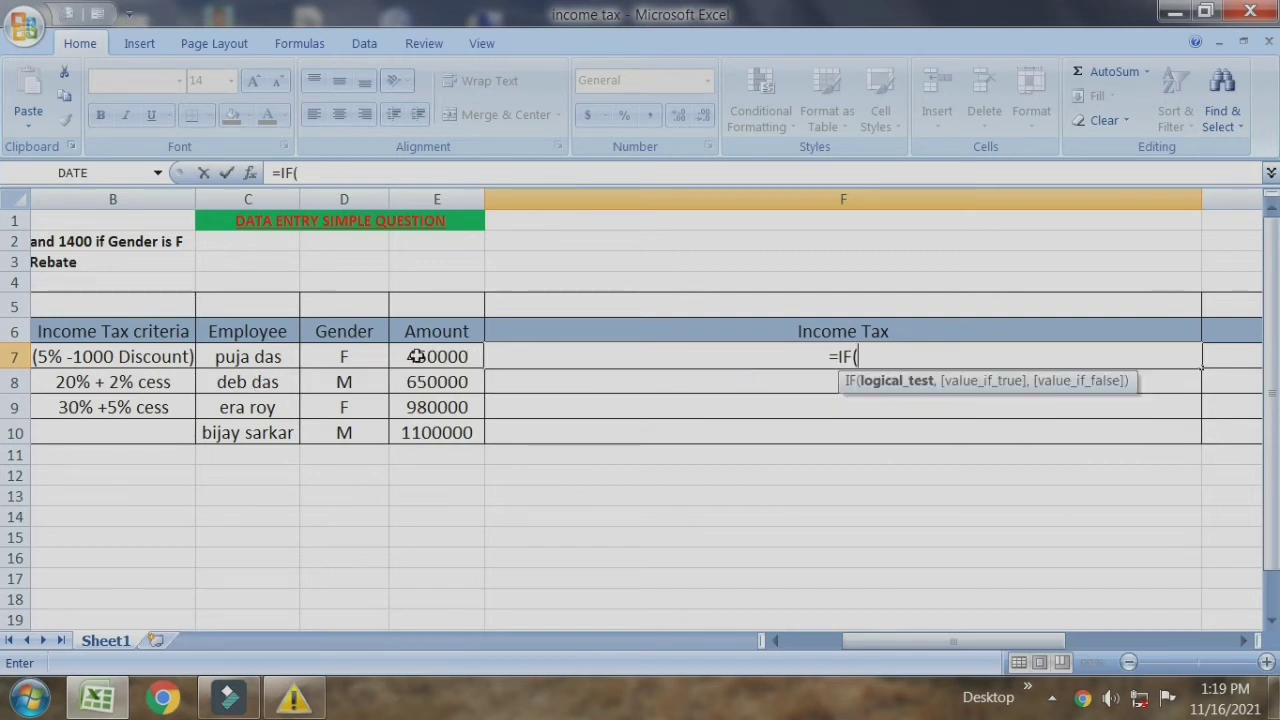
pyautogui.click(416, 356)
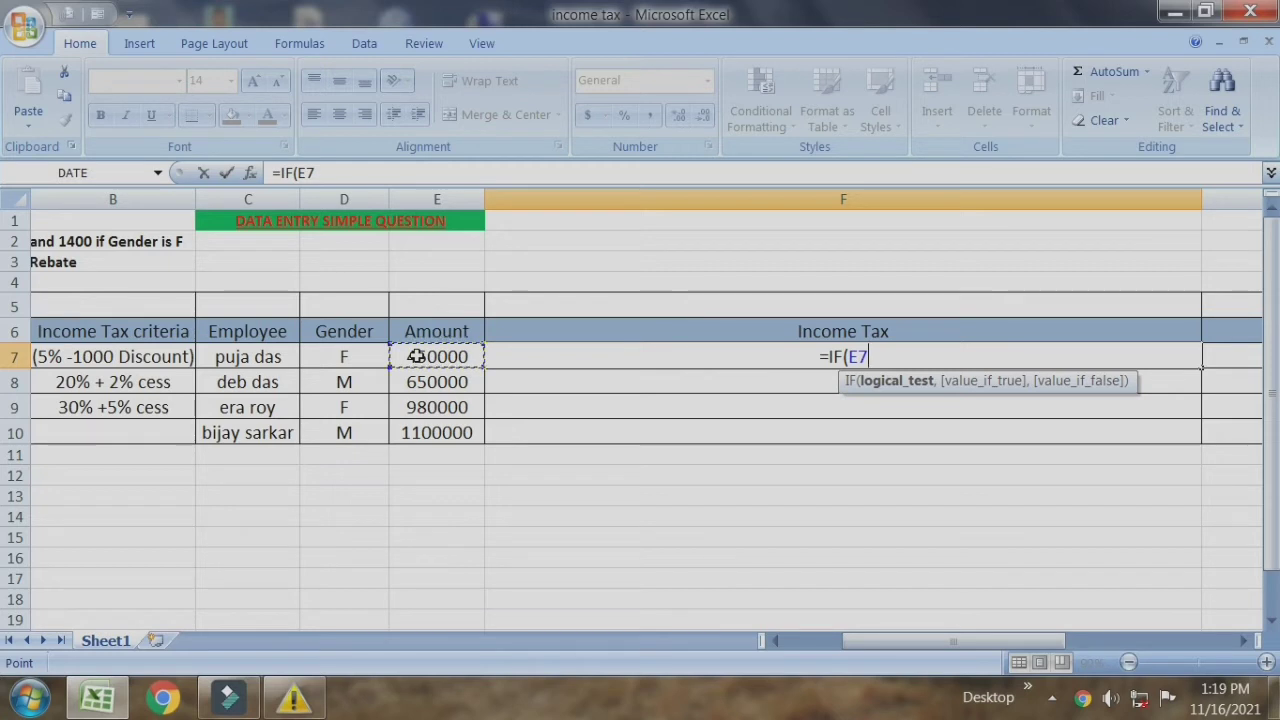
pyautogui.write('<')
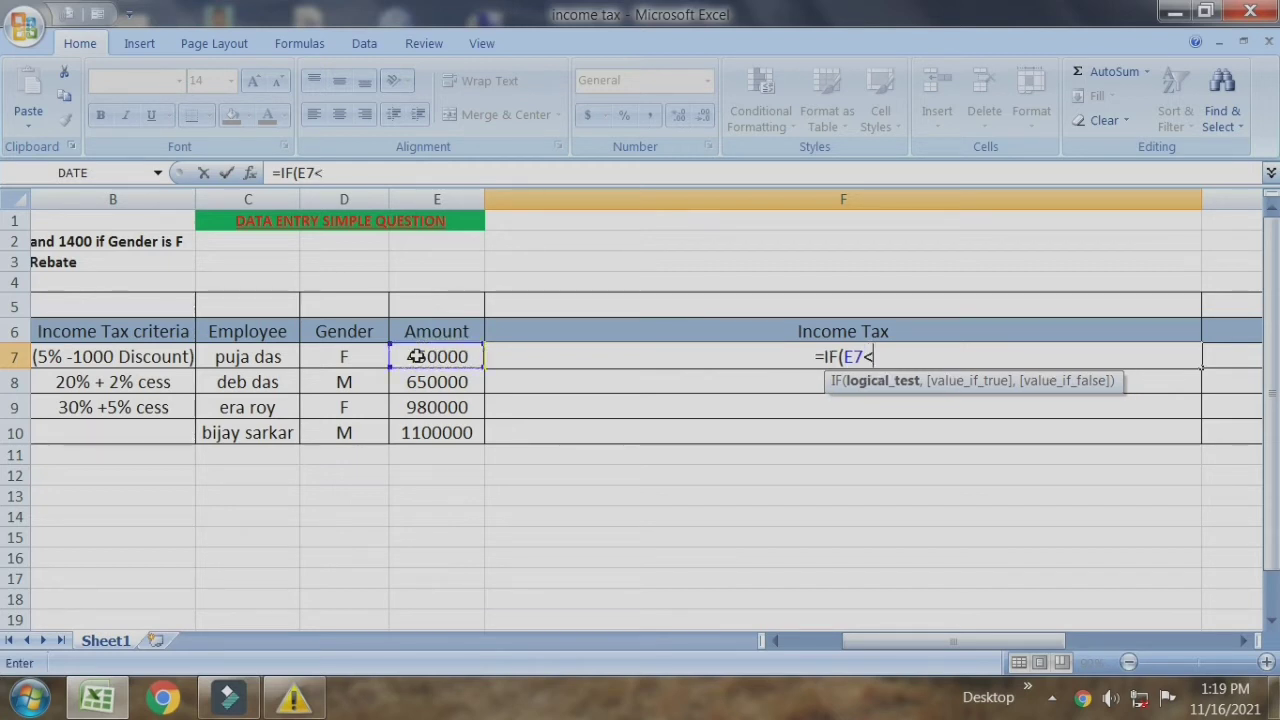
pyautogui.write('=5')
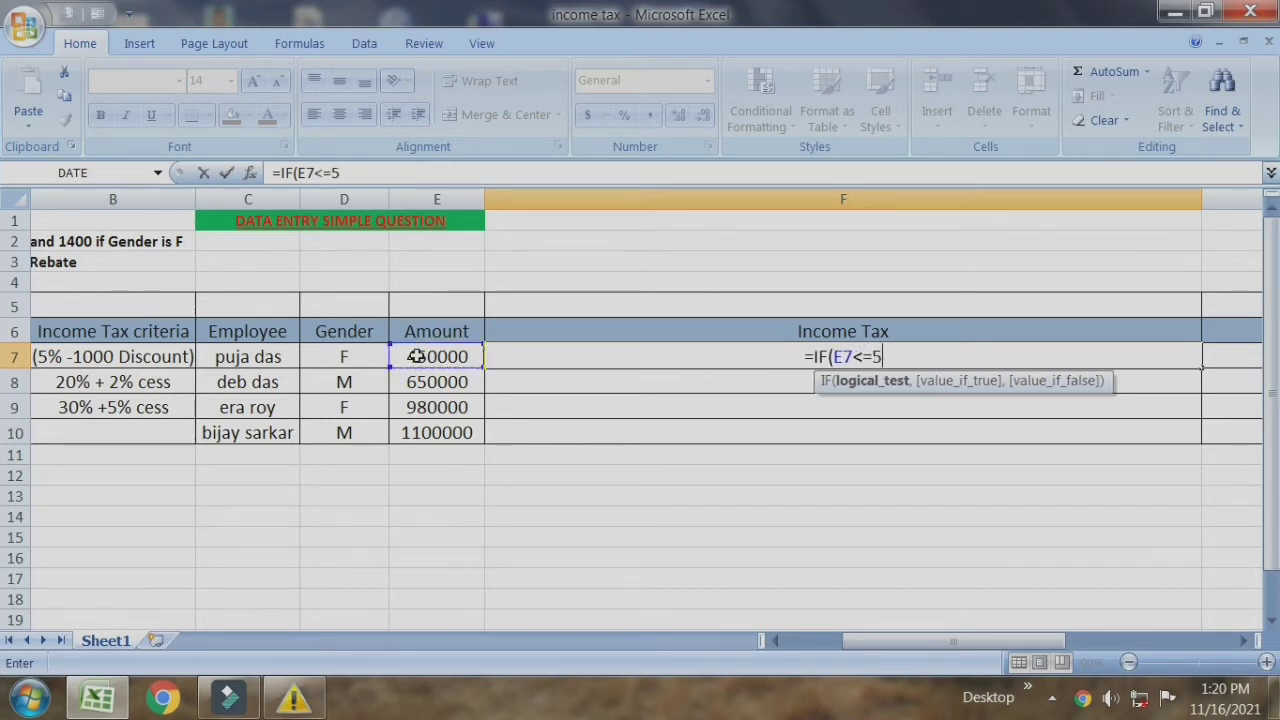
pyautogui.write('00000')
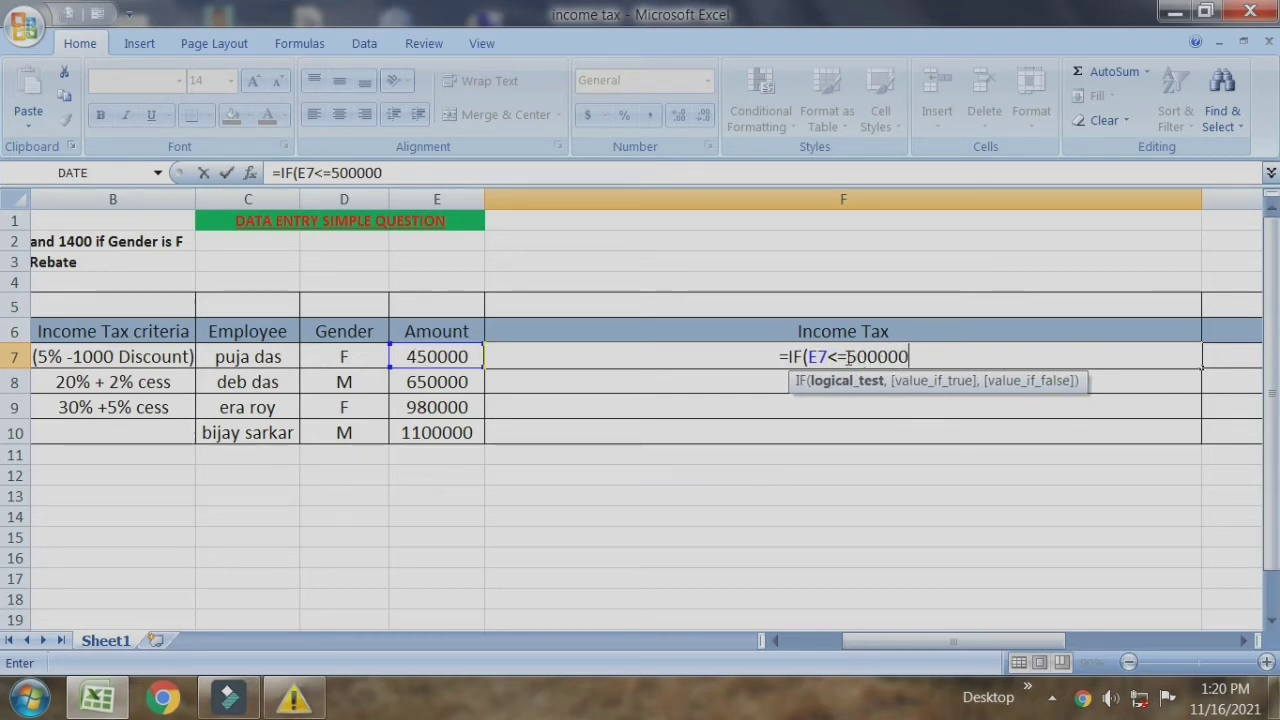
pyautogui.write(',')
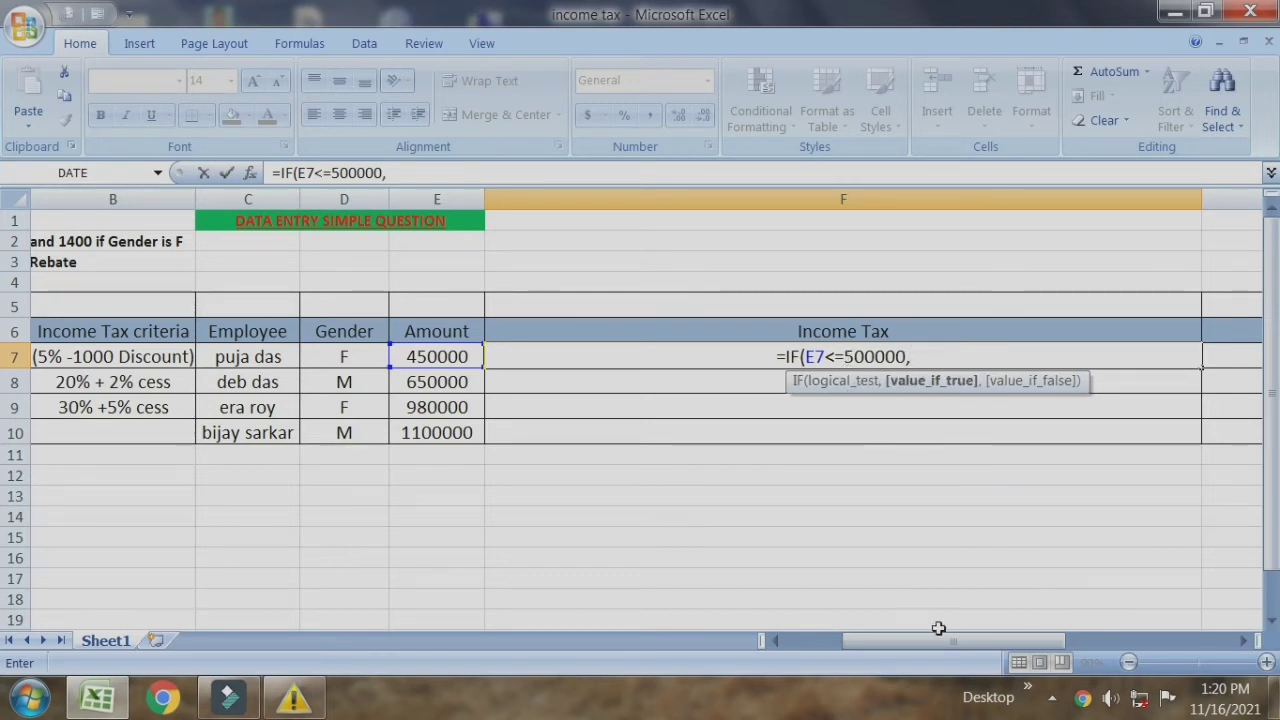
pyautogui.moveTo(892, 640); pyautogui.dragTo(806, 646)
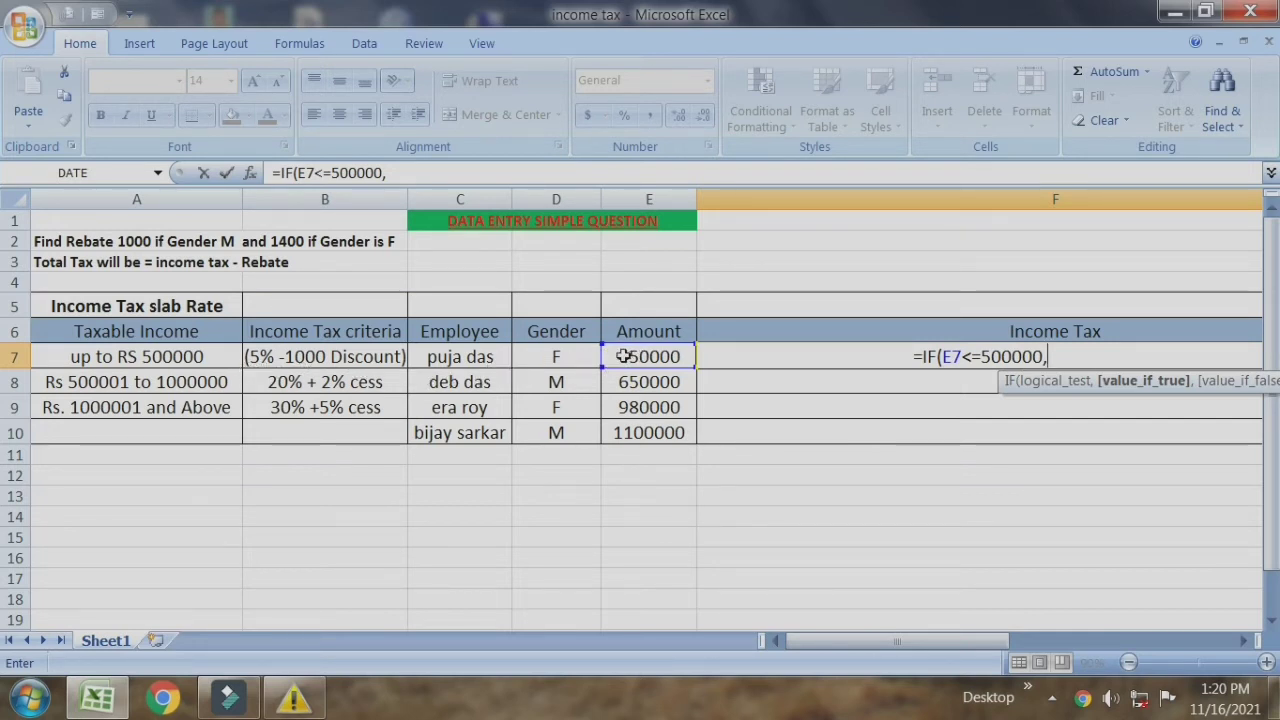
# Give the first slab the result E7*5%-1000 in F7's formula
pyautogui.click(623, 356)
pyautogui.write('*')
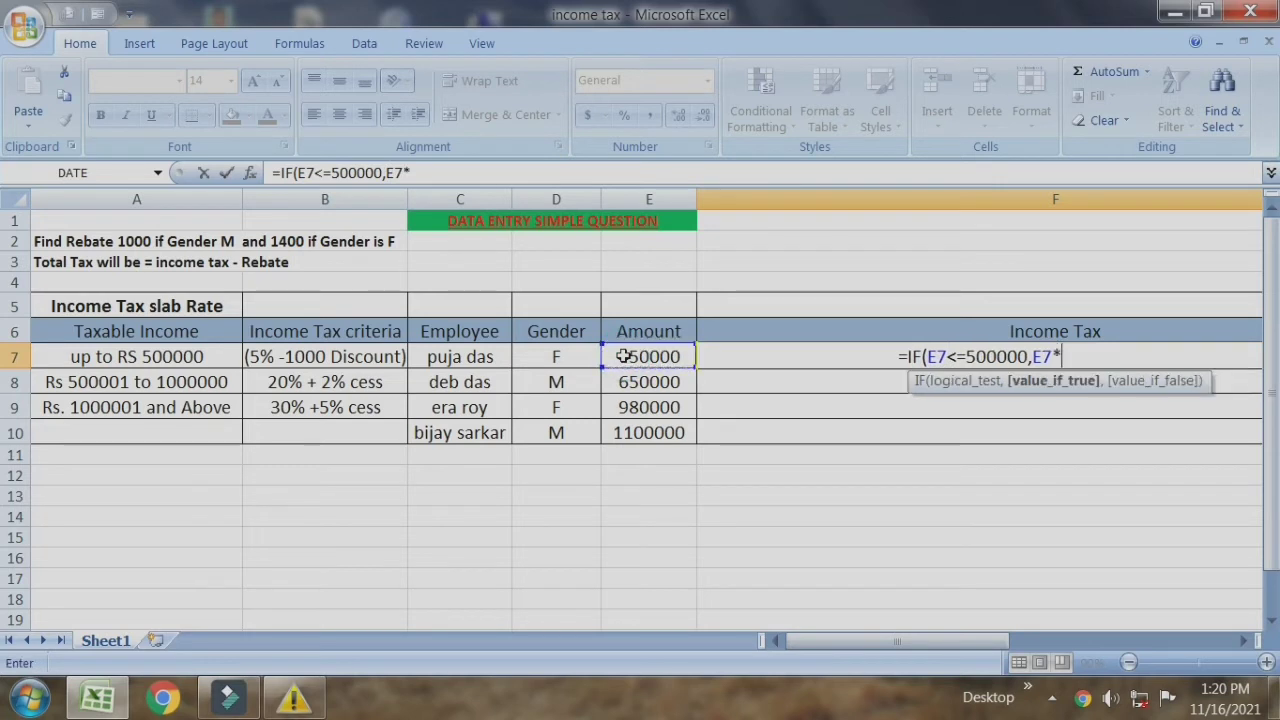
pyautogui.write('5$')
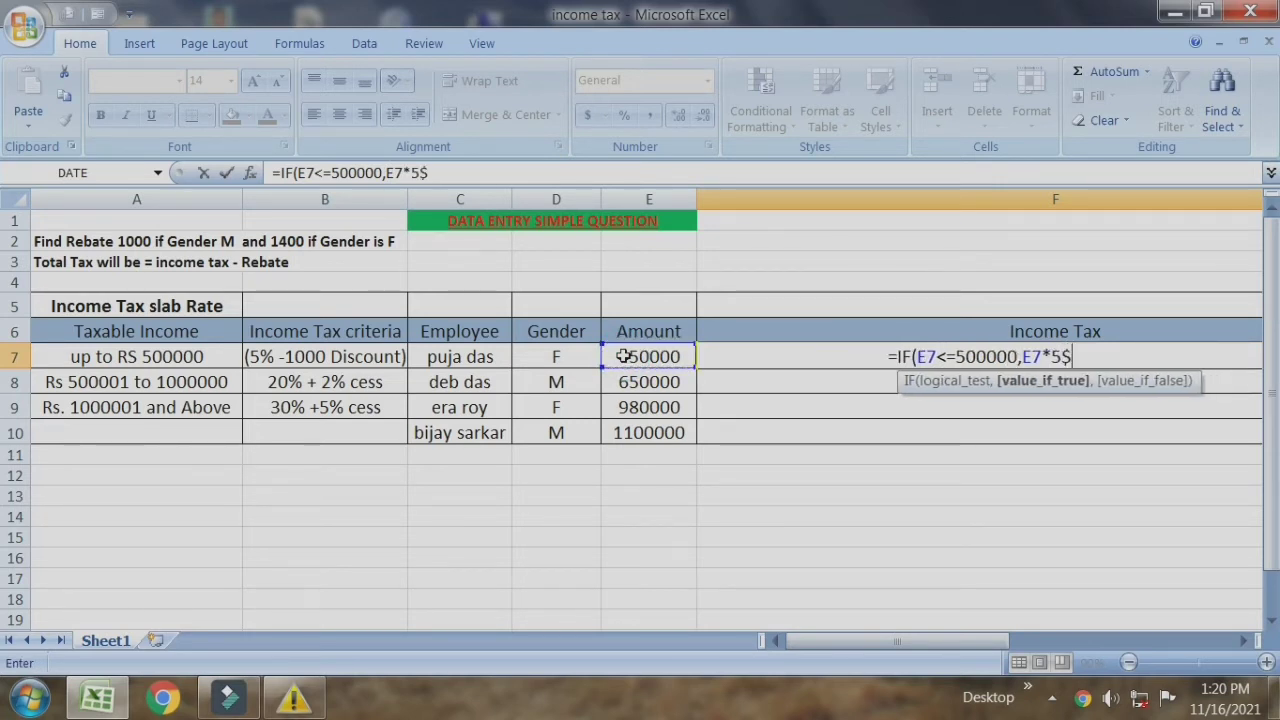
pyautogui.press('BackSpace')
pyautogui.write('%')
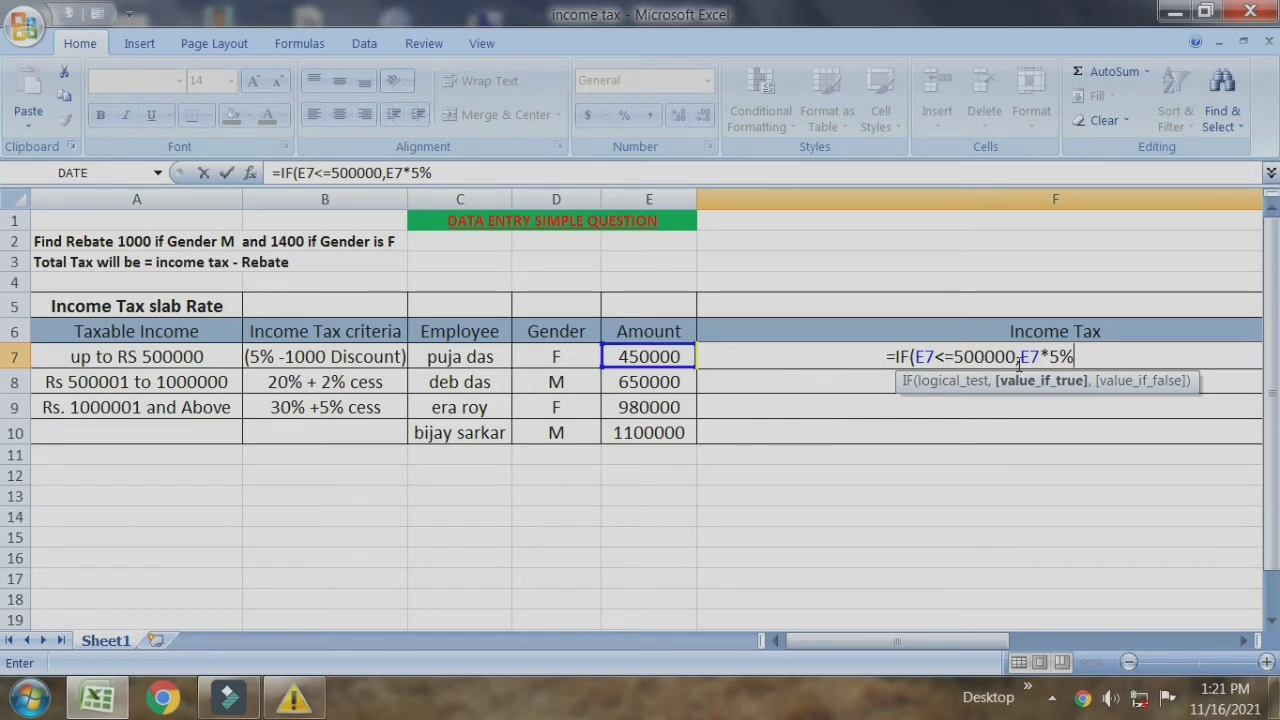
pyautogui.write('-')
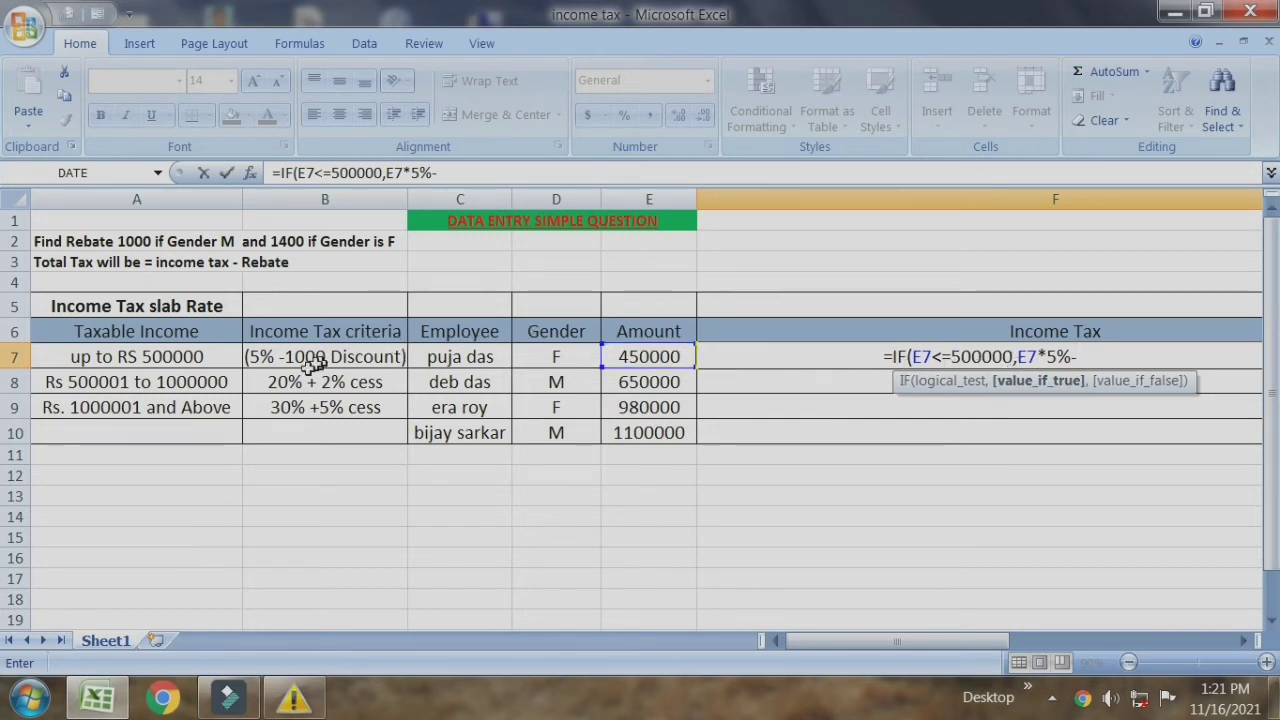
pyautogui.write('100')
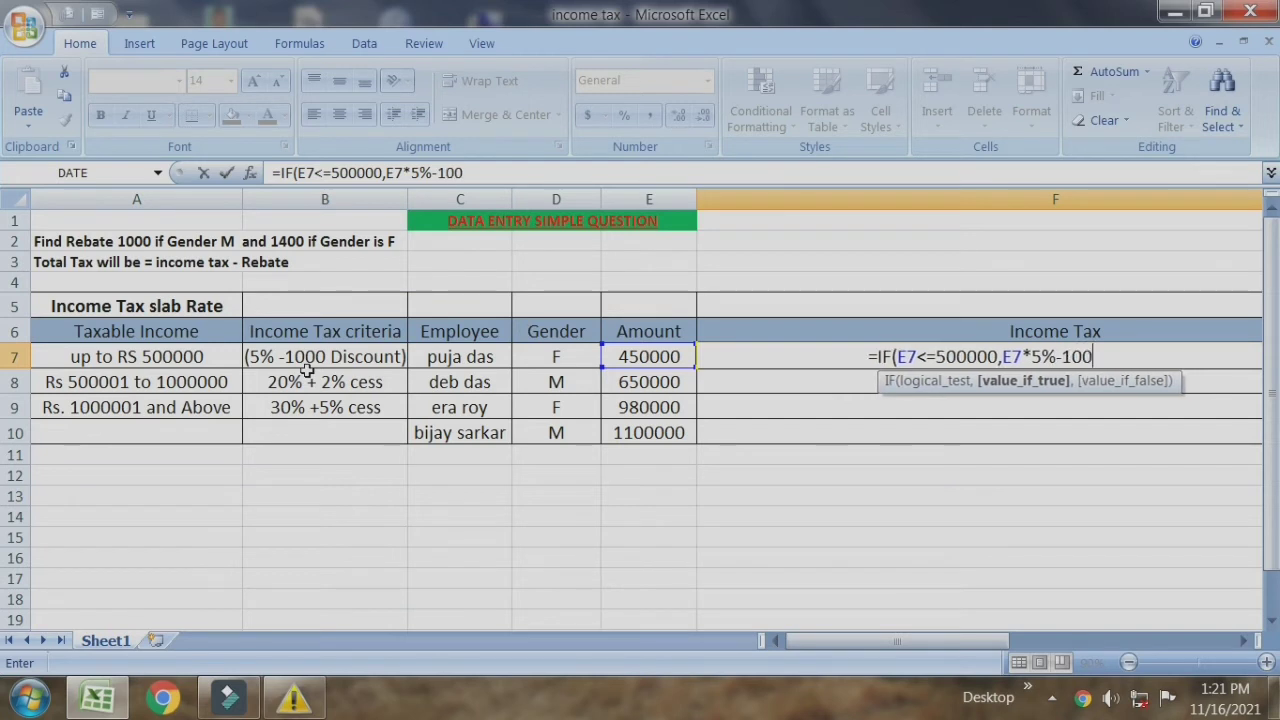
pyautogui.write('0,')
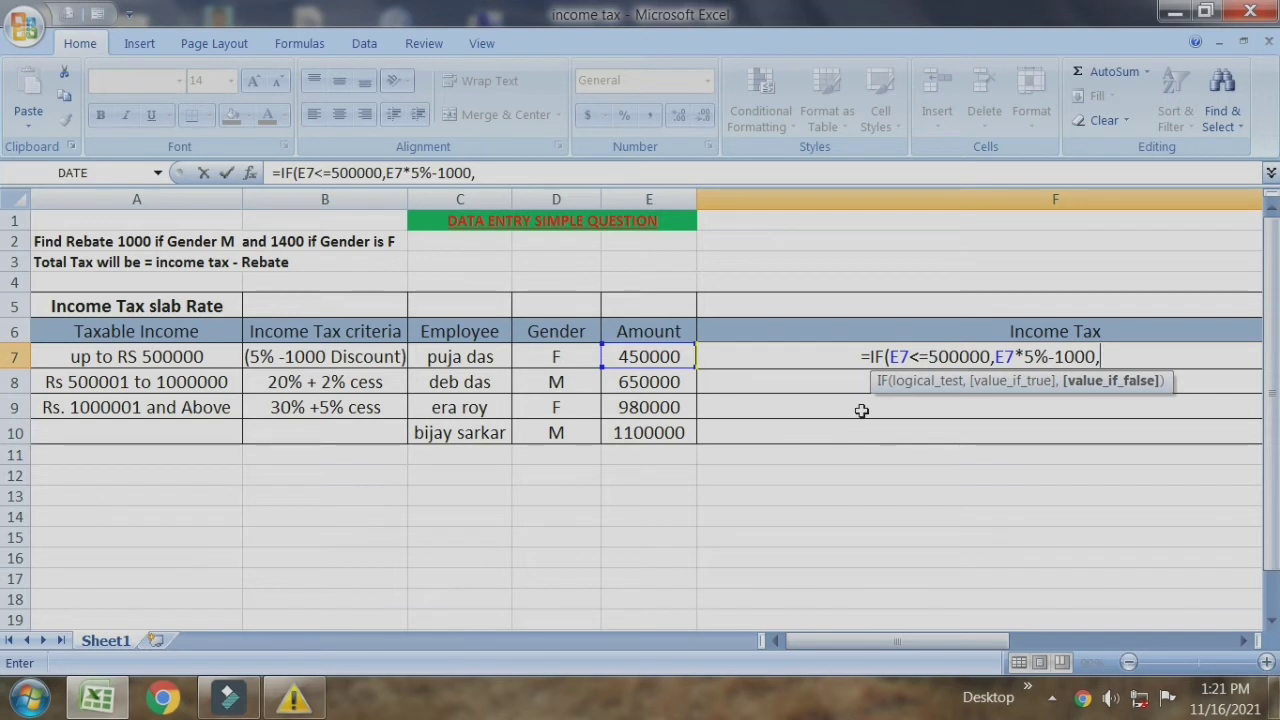
# Add a nested IF(E7>=500001, test for the second slab
pyautogui.write('IF')
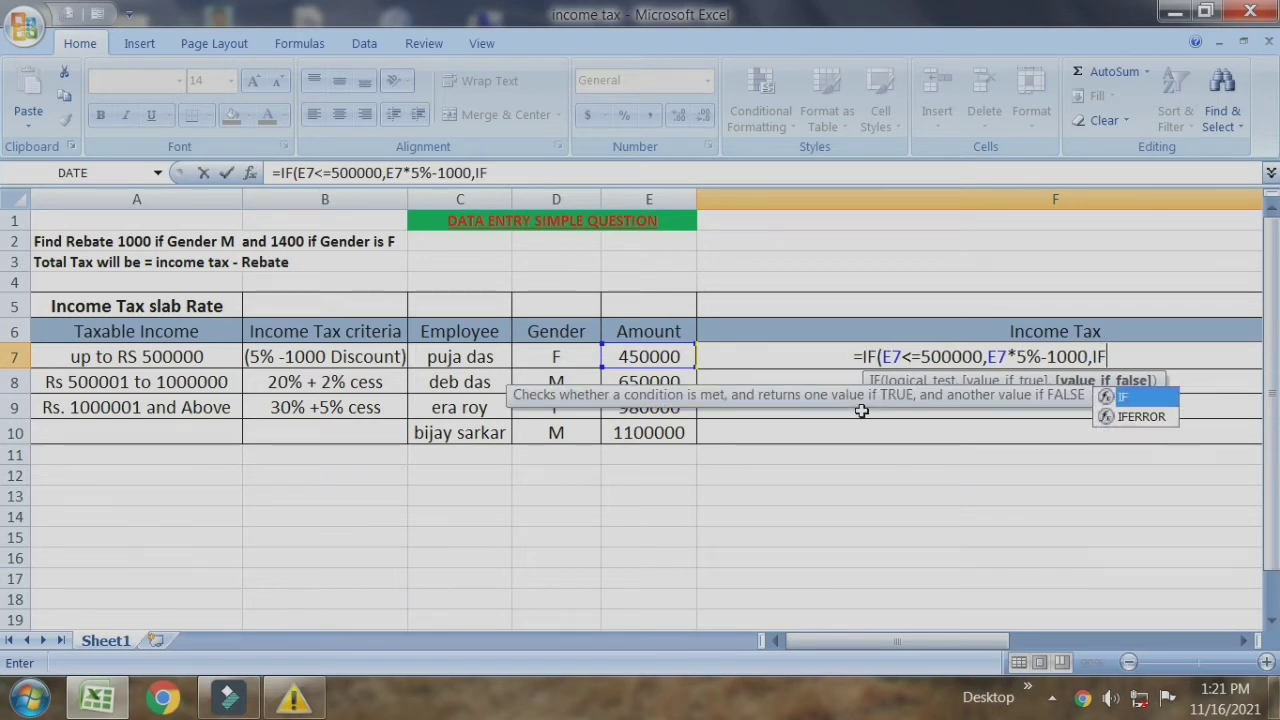
pyautogui.write('(')
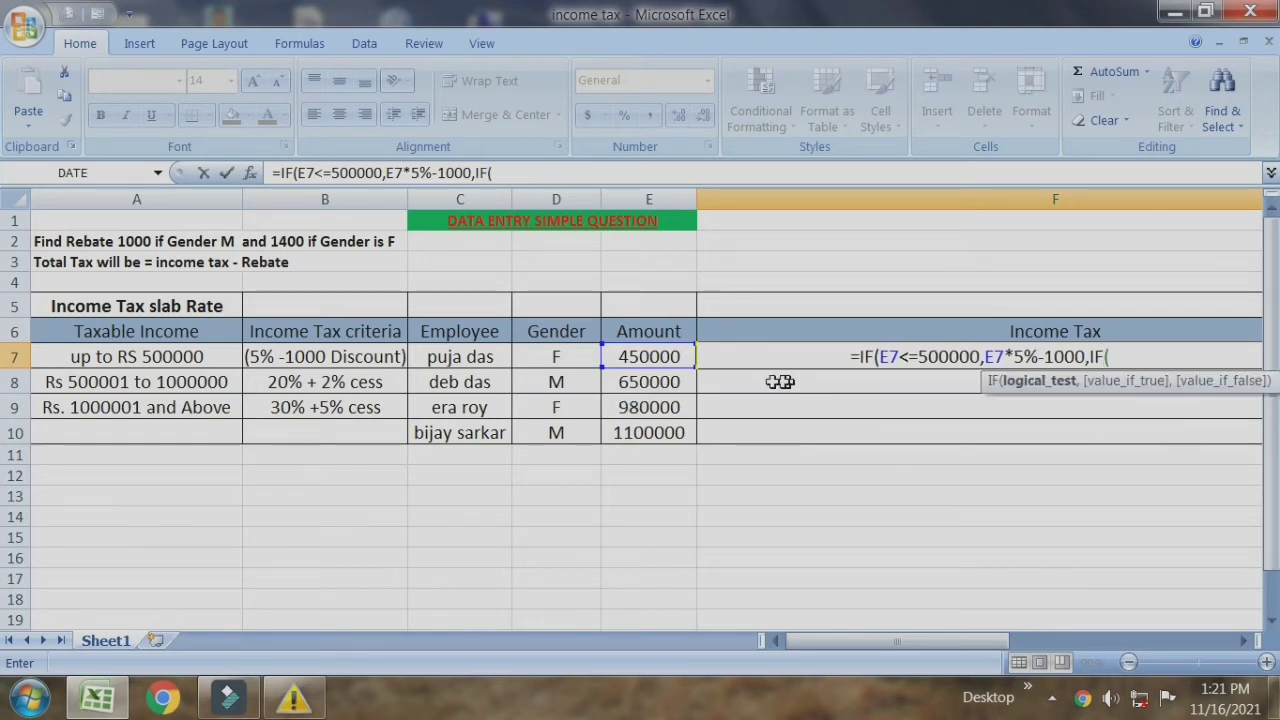
pyautogui.click(640, 357)
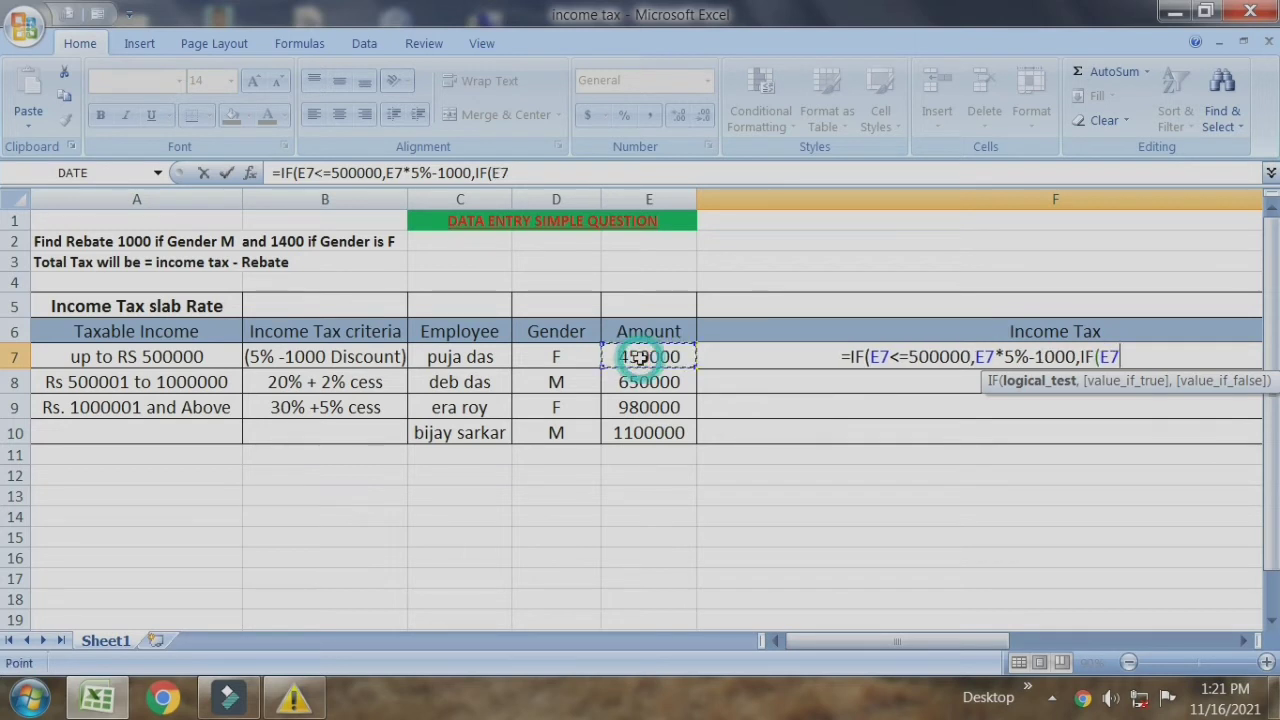
pyautogui.write('>')
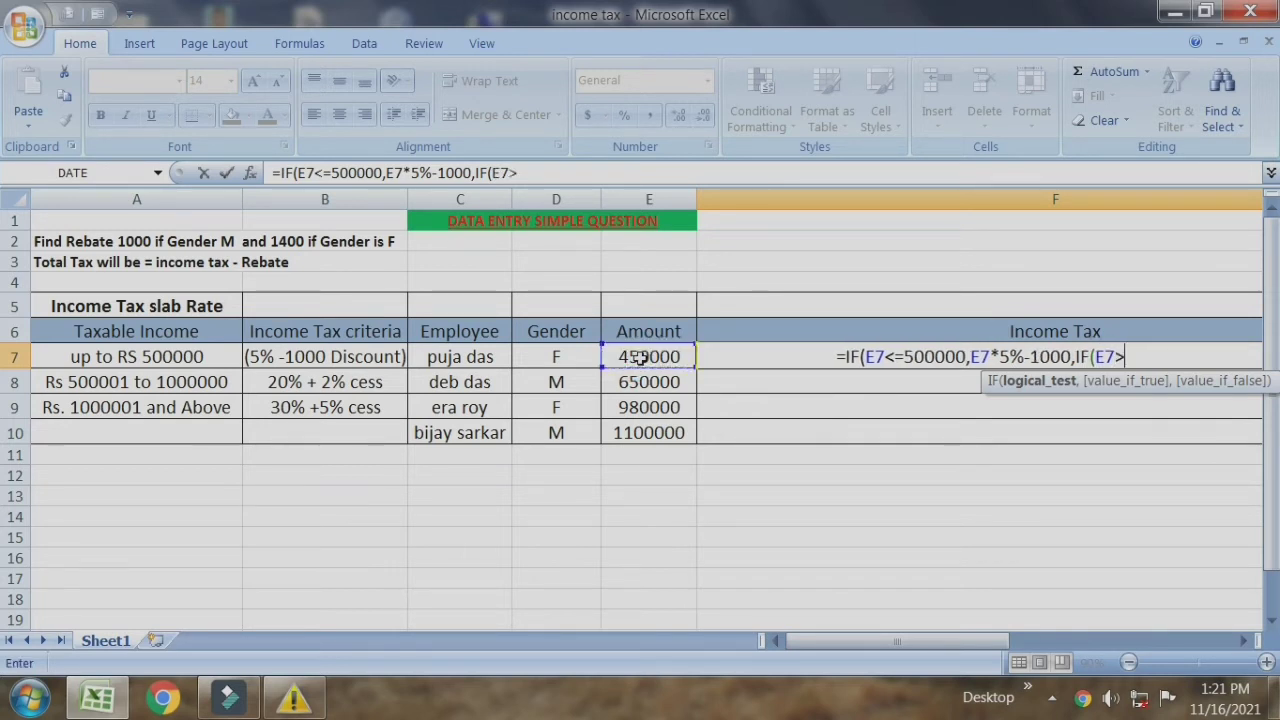
pyautogui.write('=')
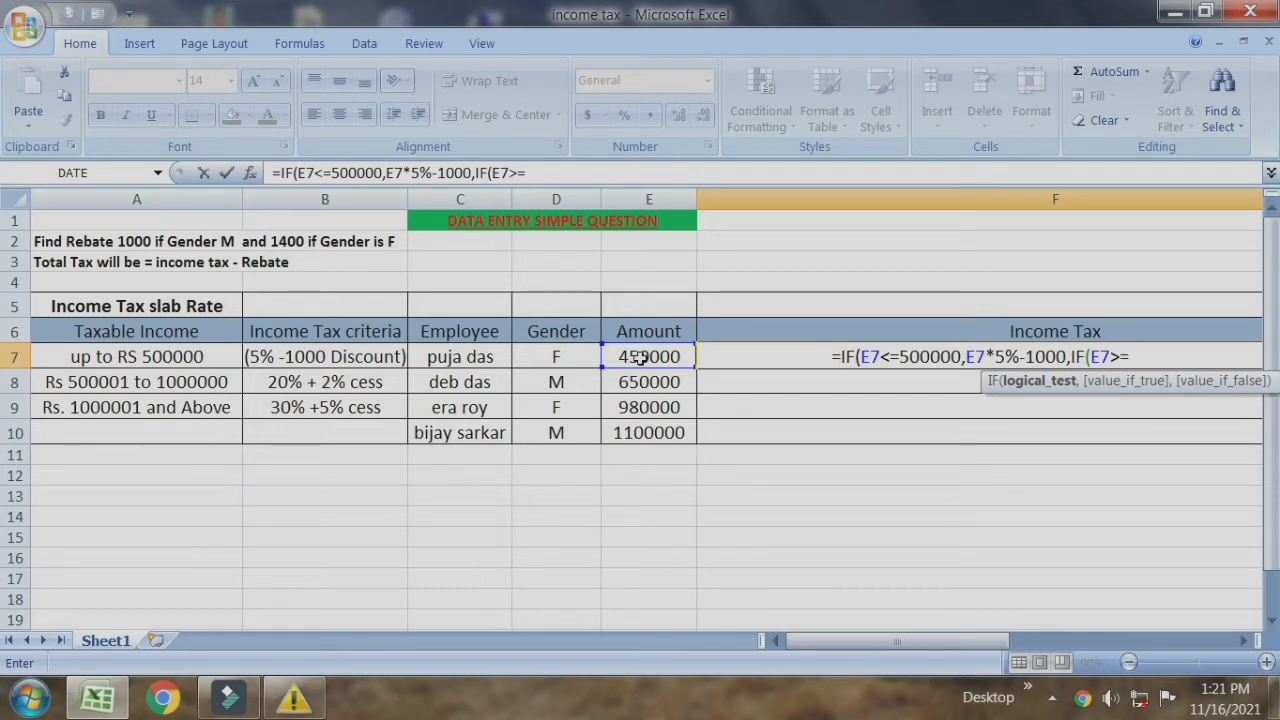
pyautogui.write('5000')
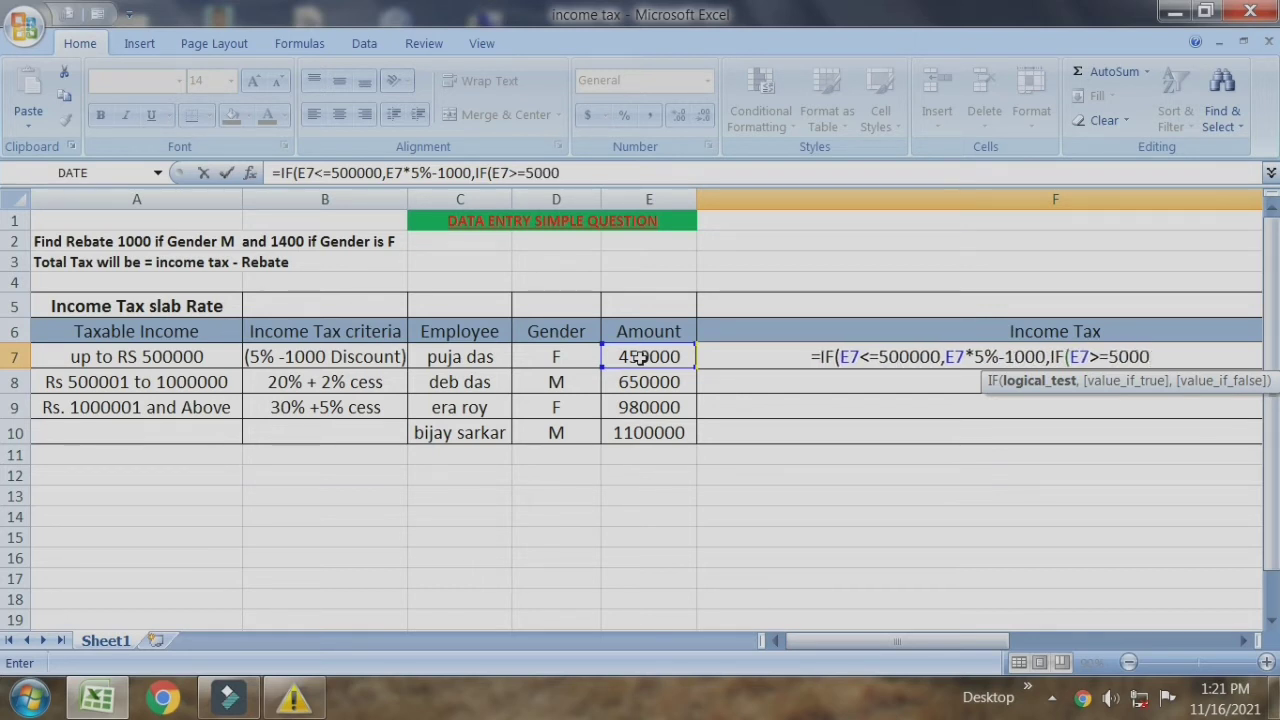
pyautogui.write('01')
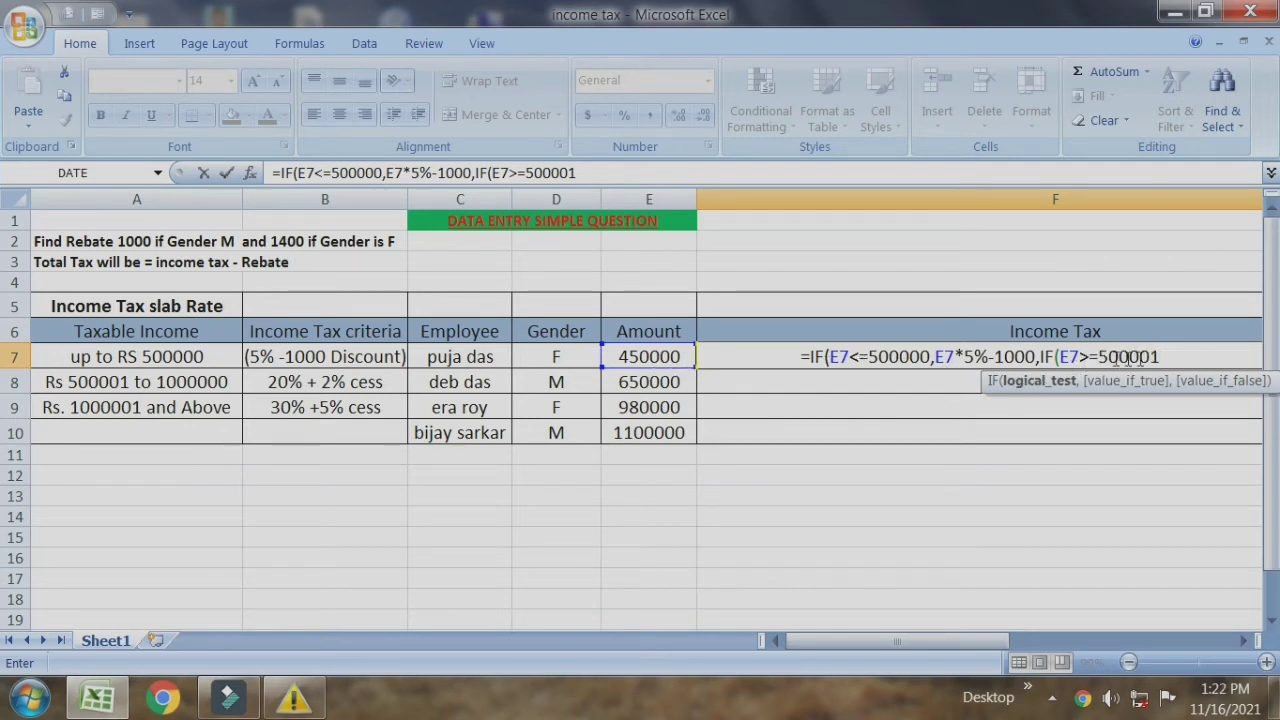
pyautogui.write(',')
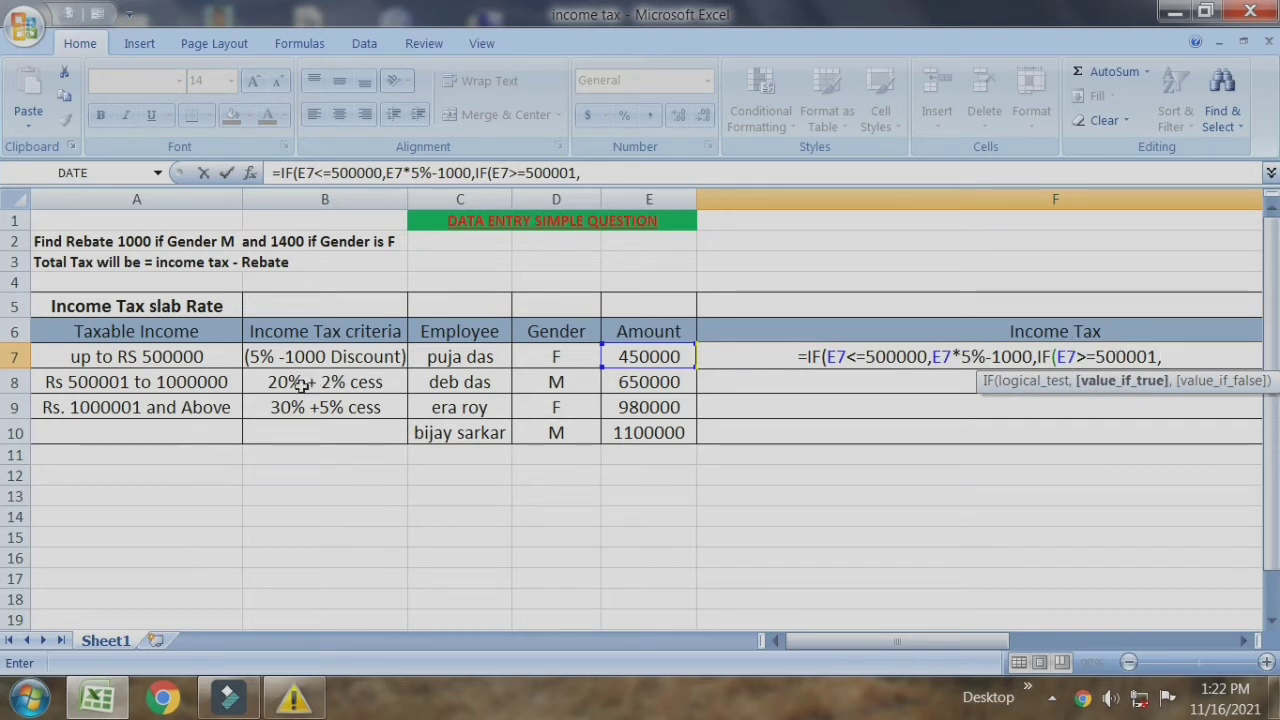
# Add the second slab result E7*20%+(E7*20%)*2% to F7's formula, followed by a comma
pyautogui.click(628, 356)
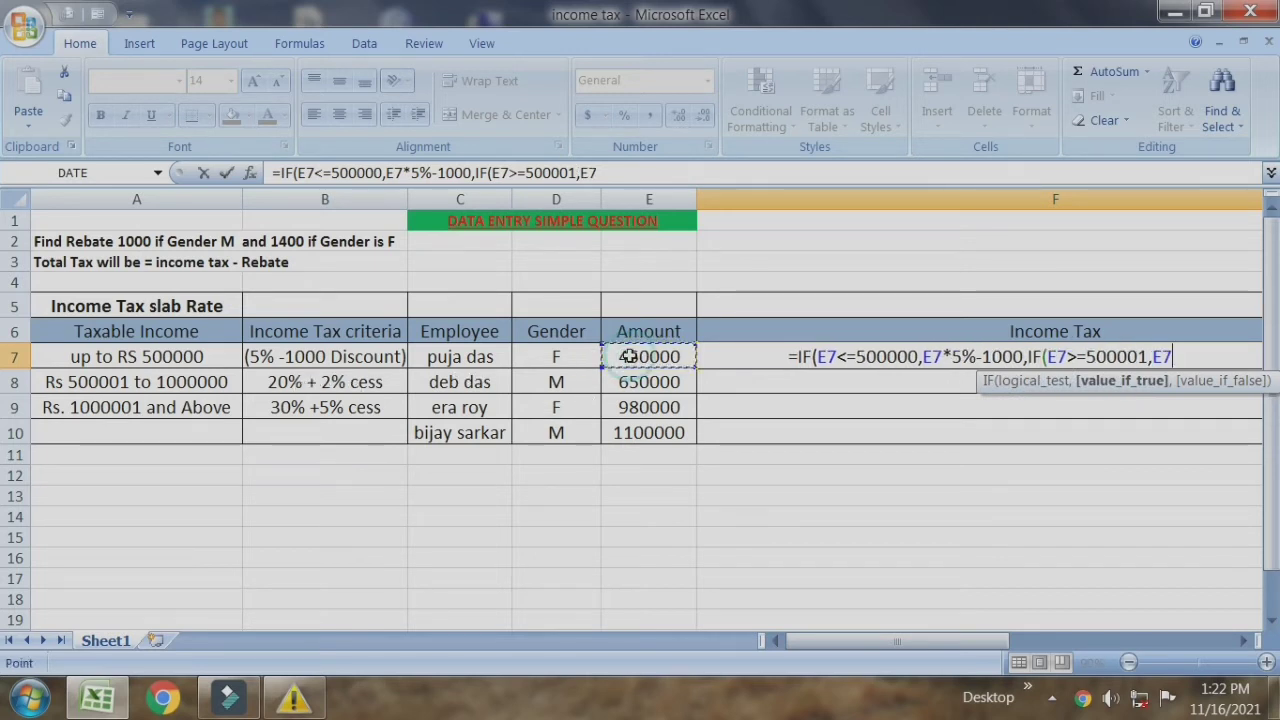
pyautogui.write('*20')
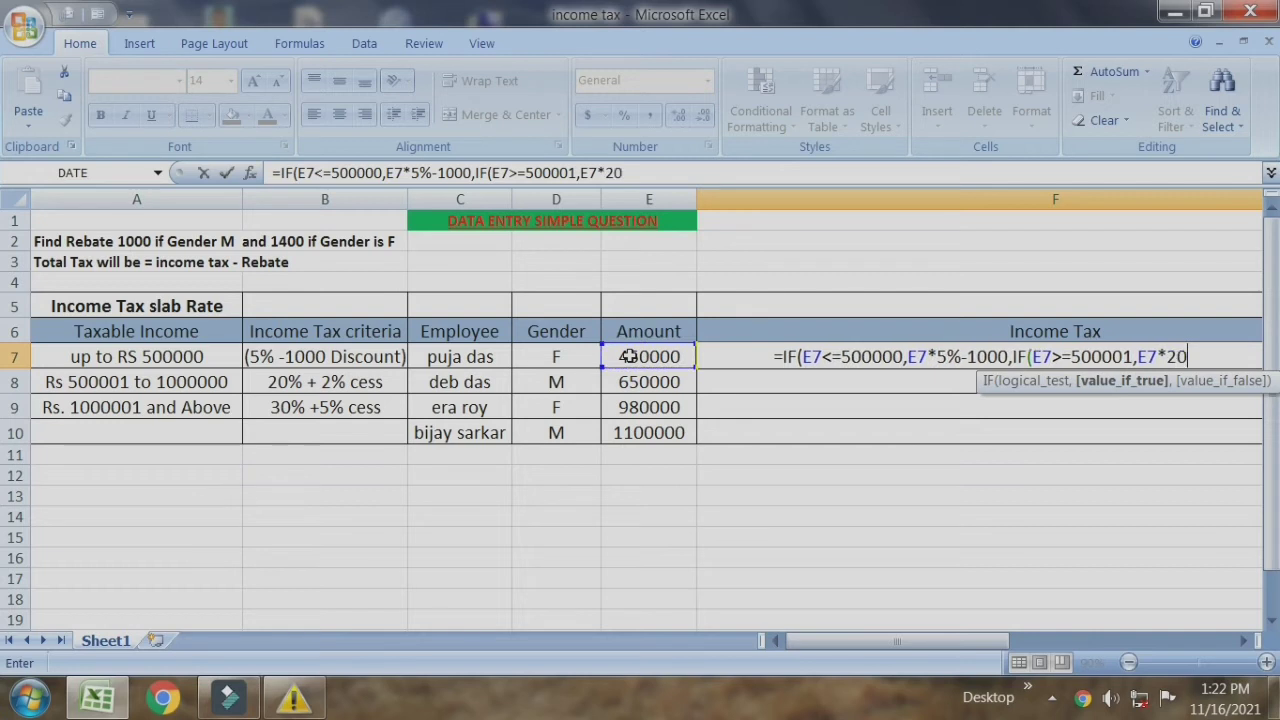
pyautogui.write('%')
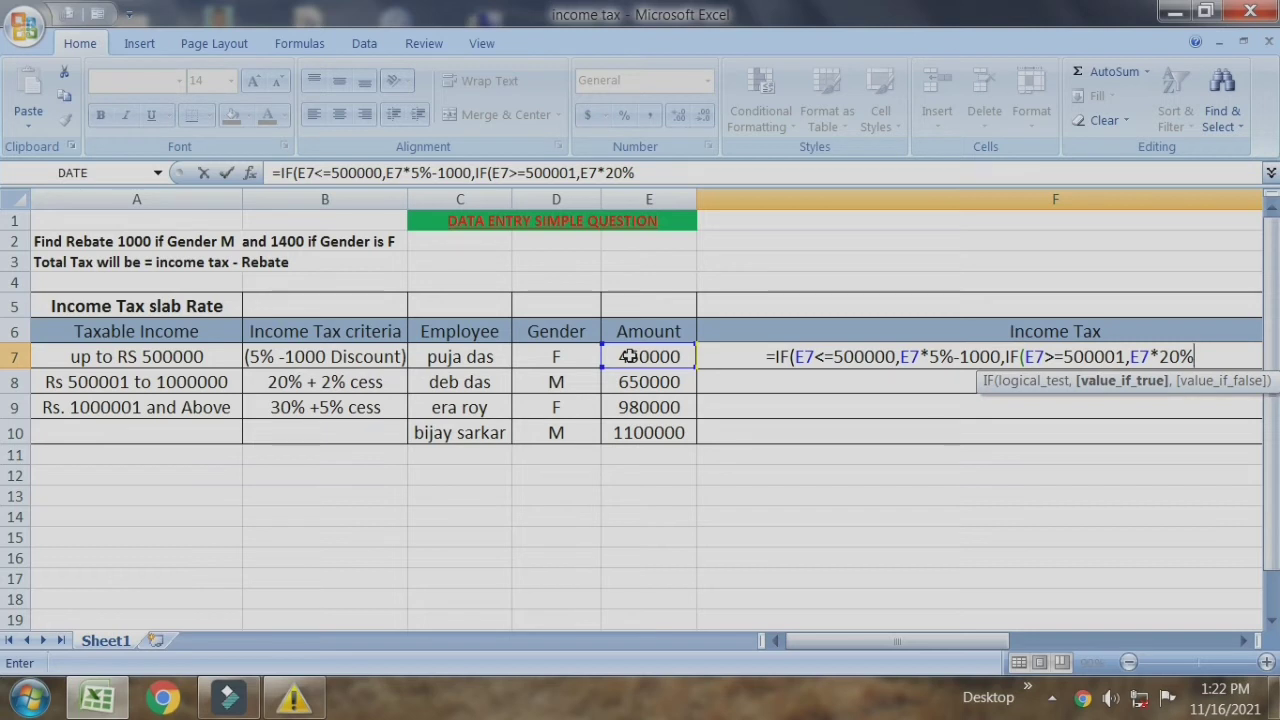
pyautogui.write('+')
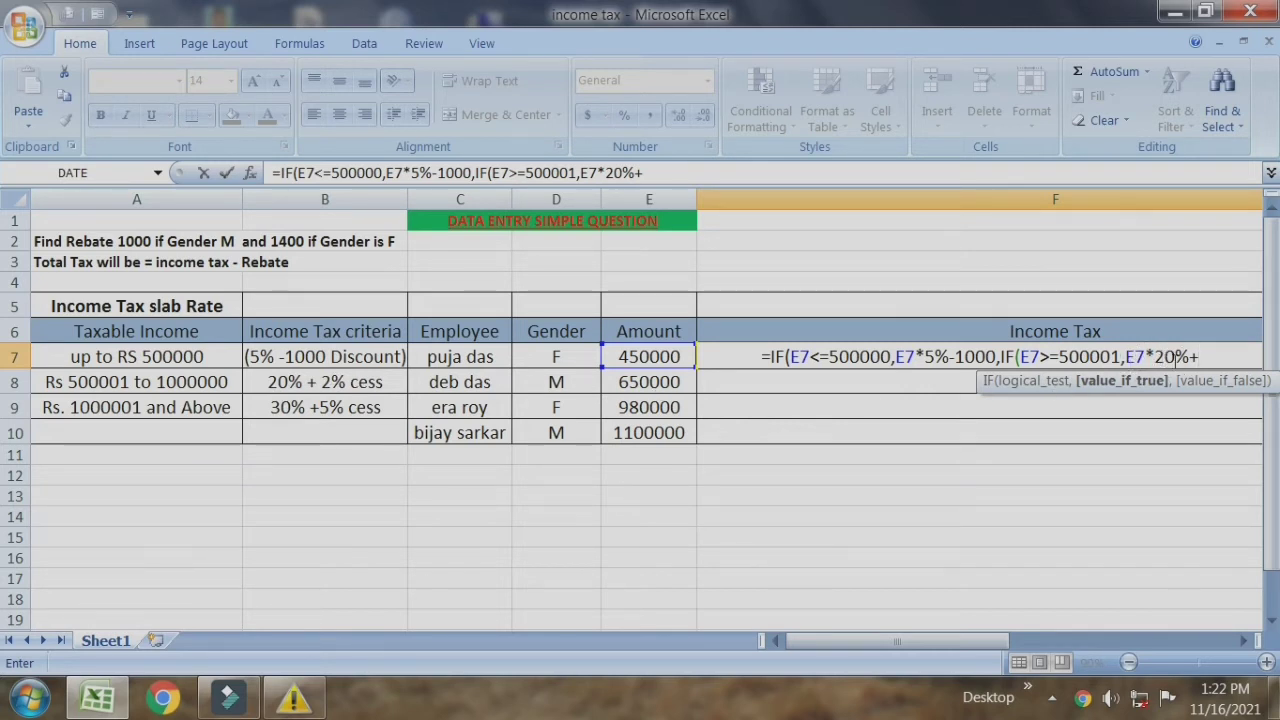
pyautogui.write('(')
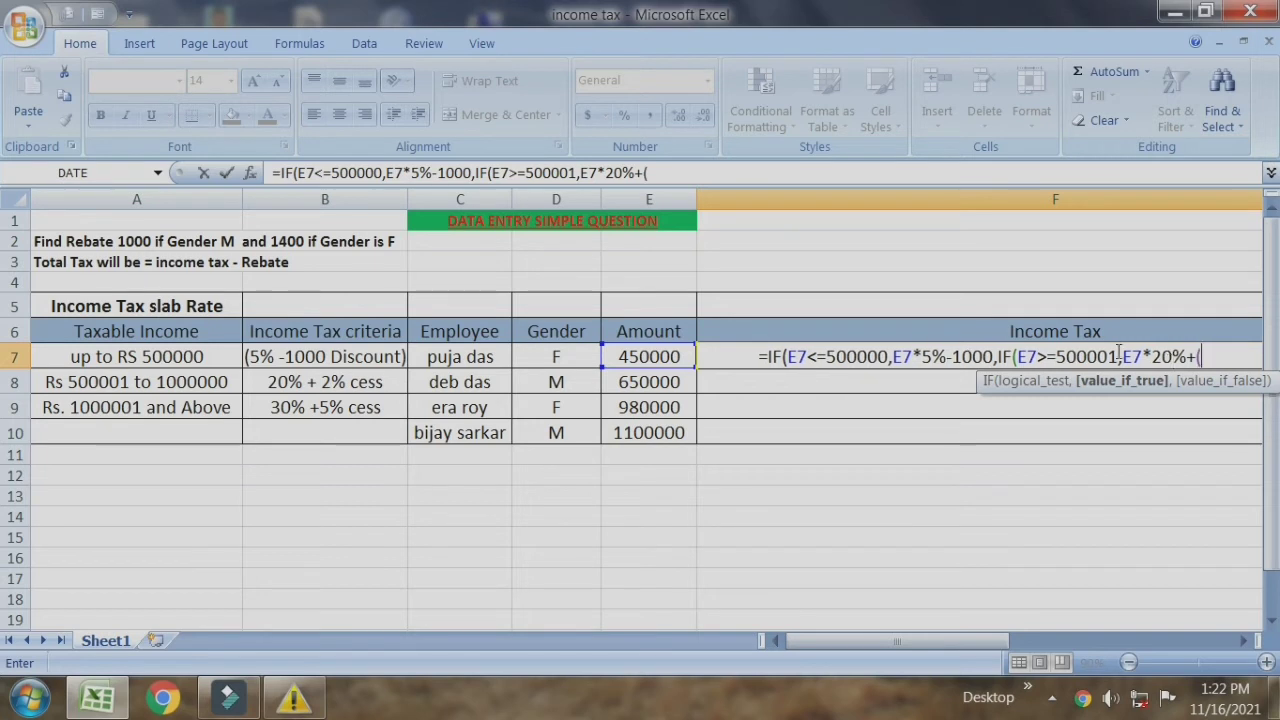
pyautogui.click(652, 357)
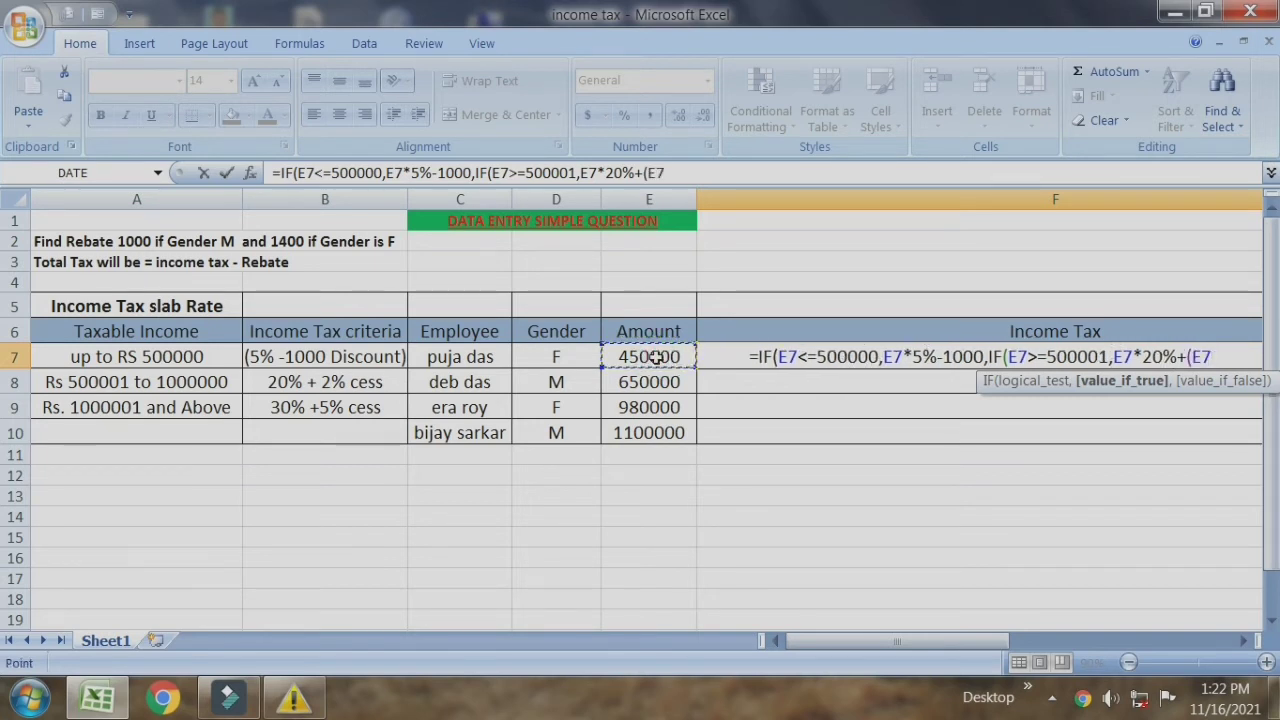
pyautogui.write('*20')
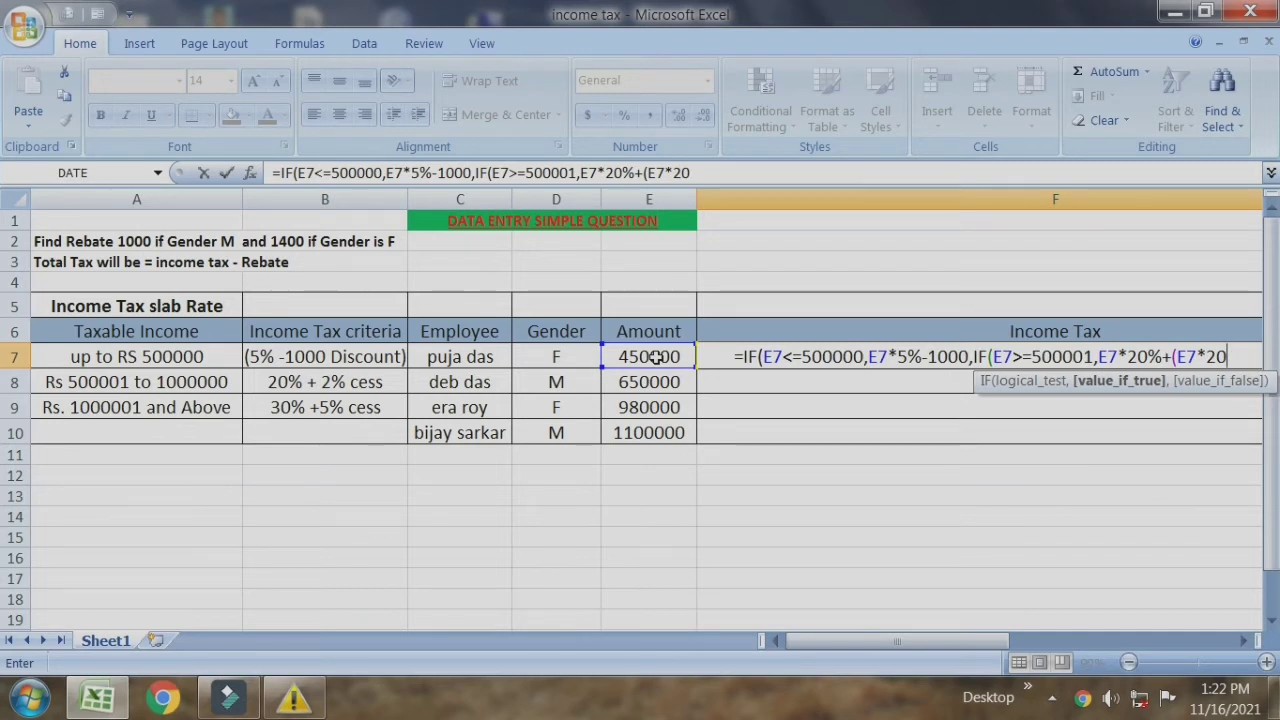
pyautogui.write('%)')
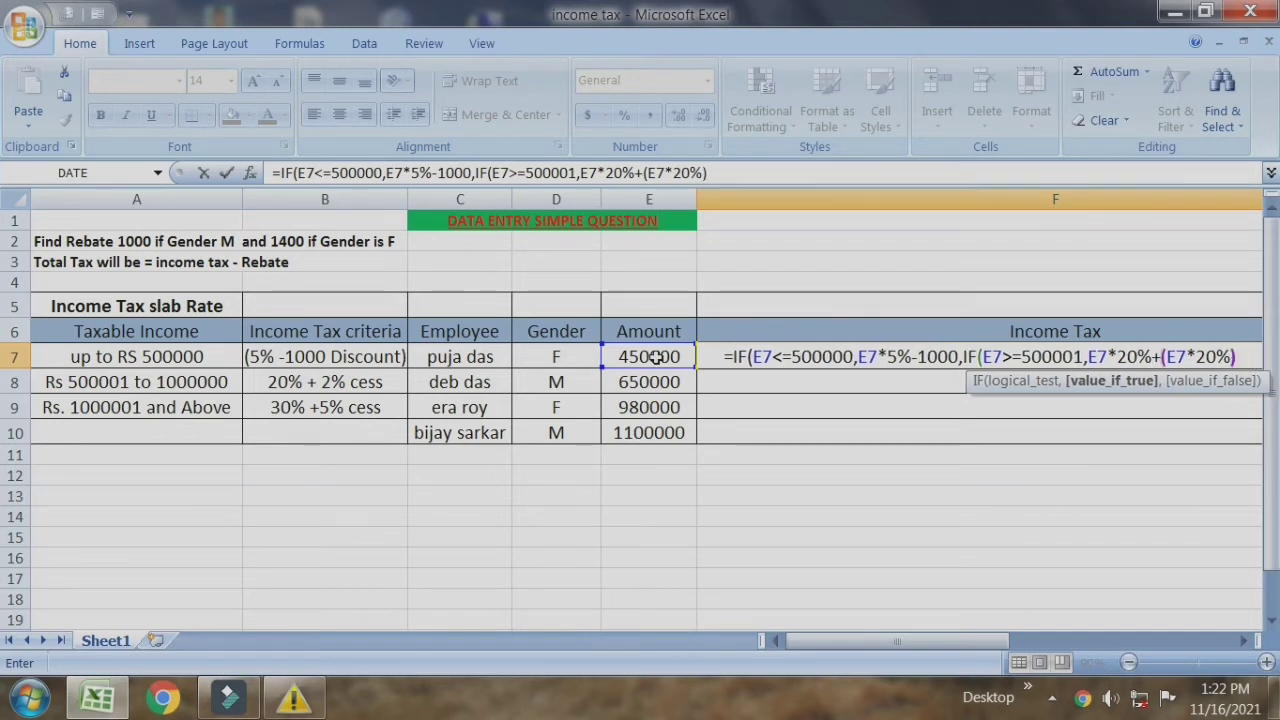
pyautogui.write('*')
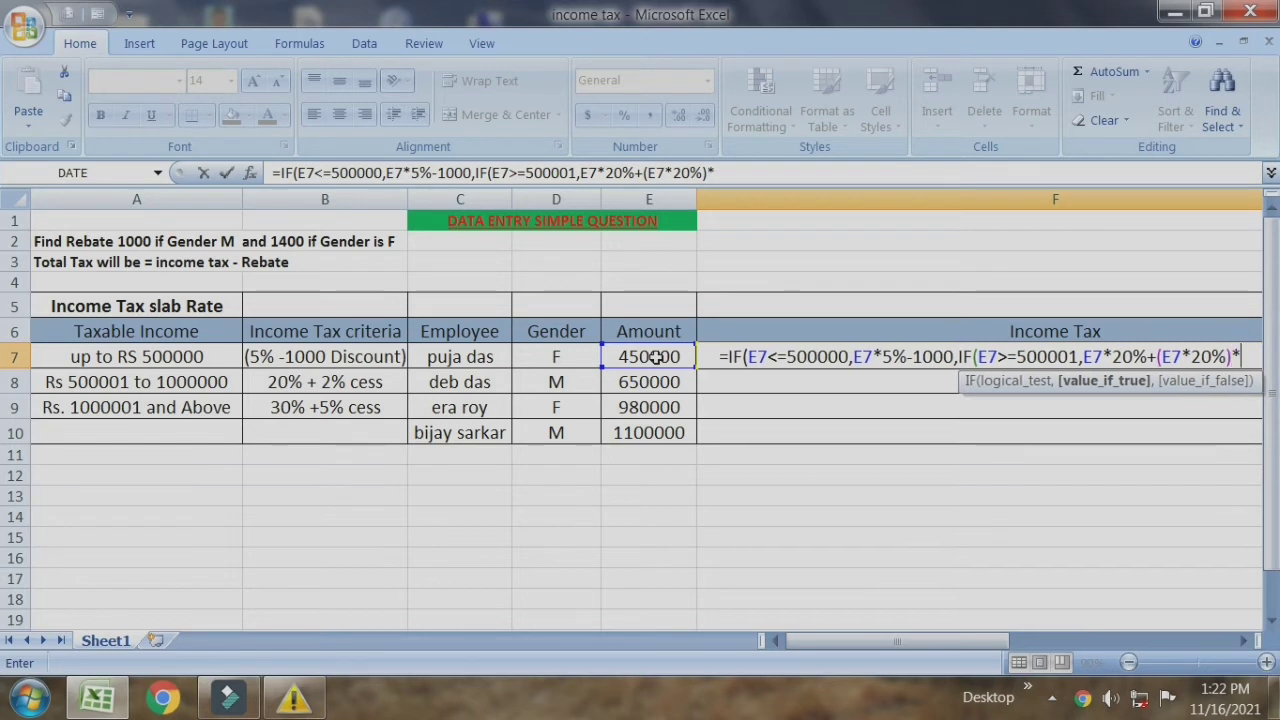
pyautogui.write('2')
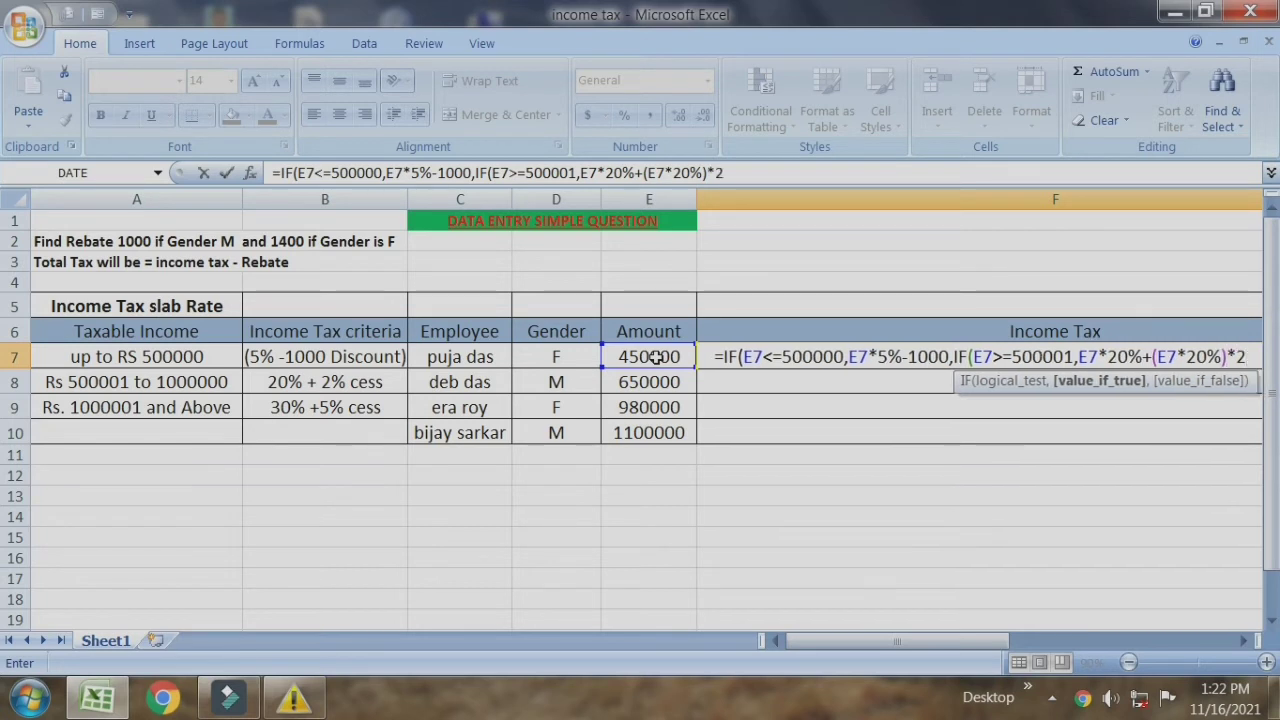
pyautogui.write('%')
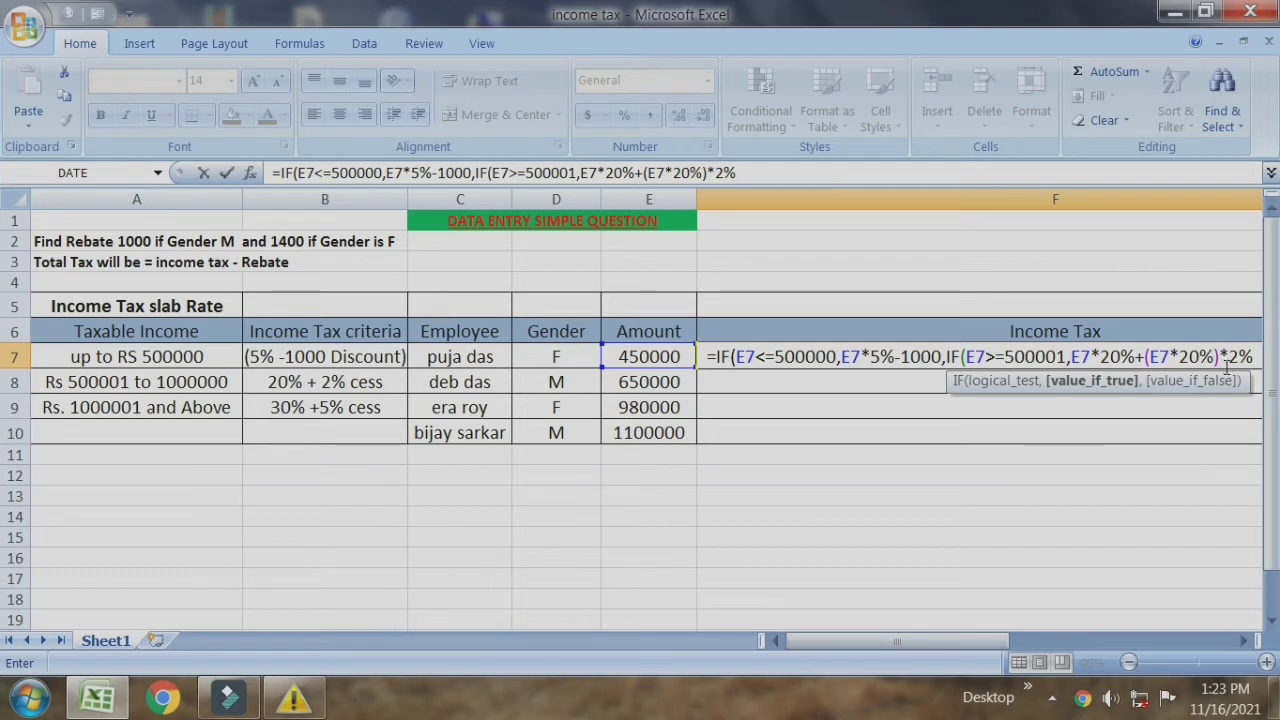
pyautogui.write(',')
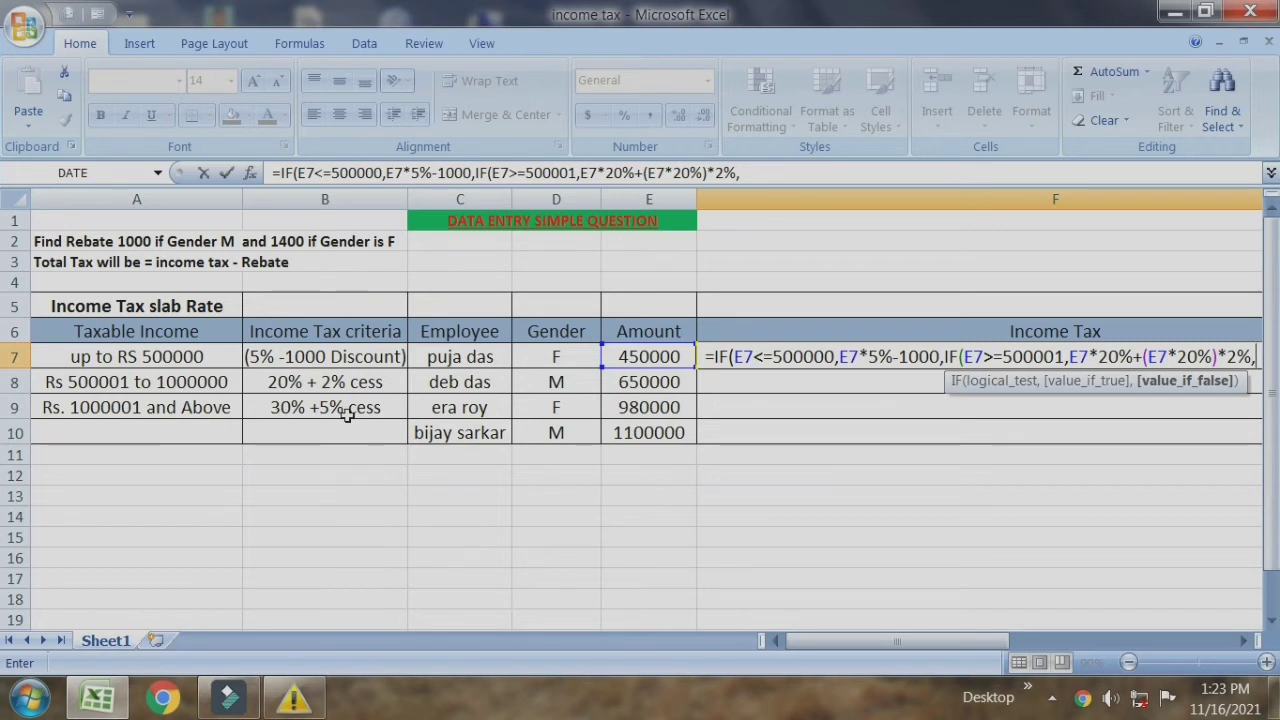
# Add a third nested test IF(E7>=1000001, to F7's formula
pyautogui.write('IF')
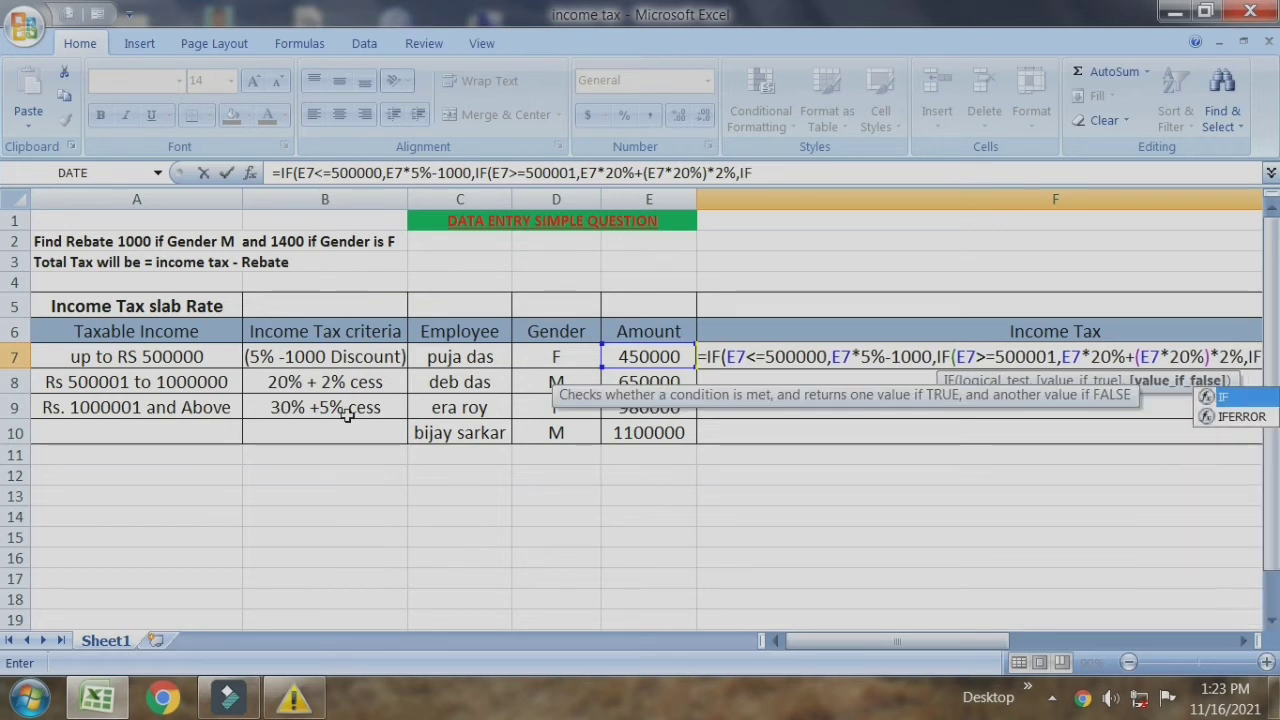
pyautogui.write('(')
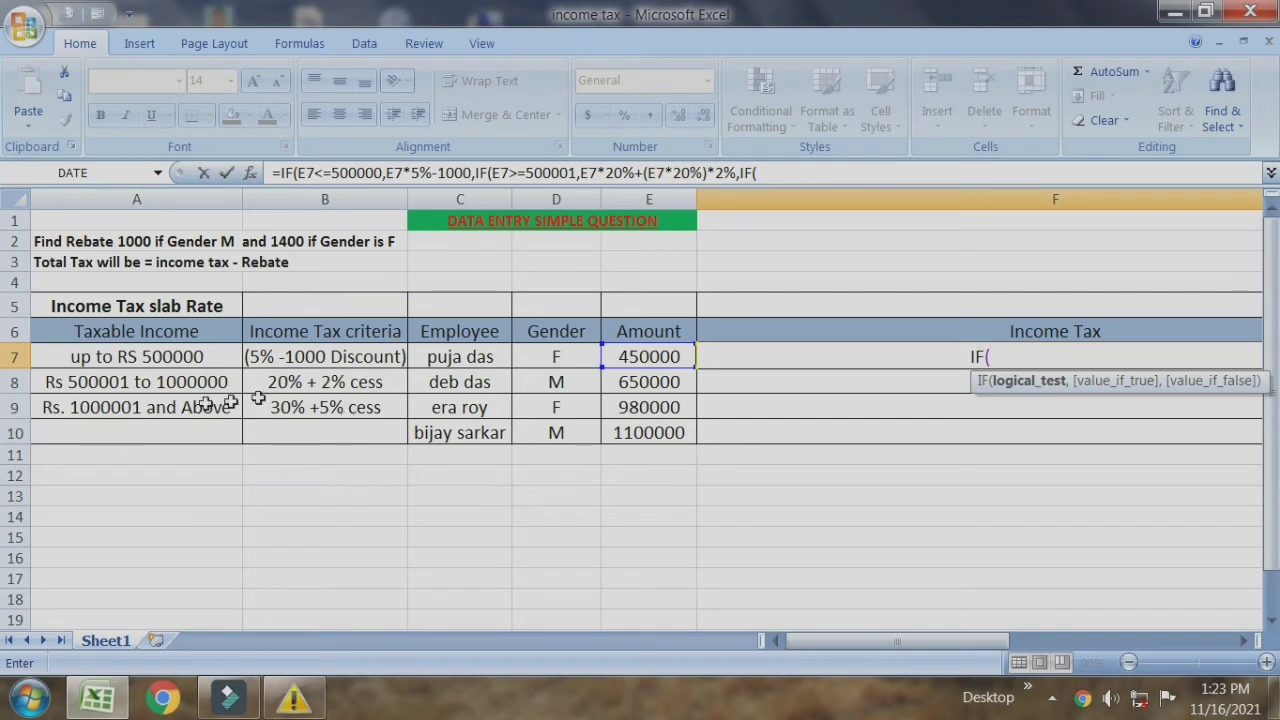
pyautogui.click(638, 357)
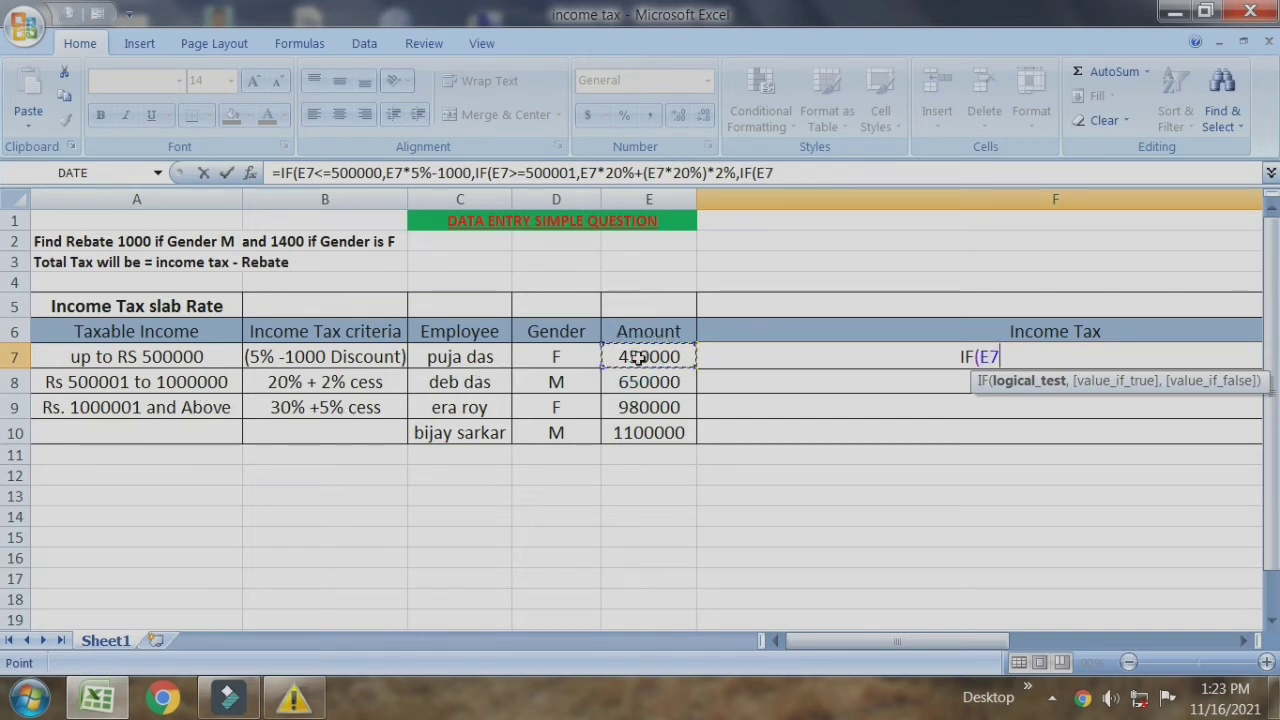
pyautogui.write('>=10')
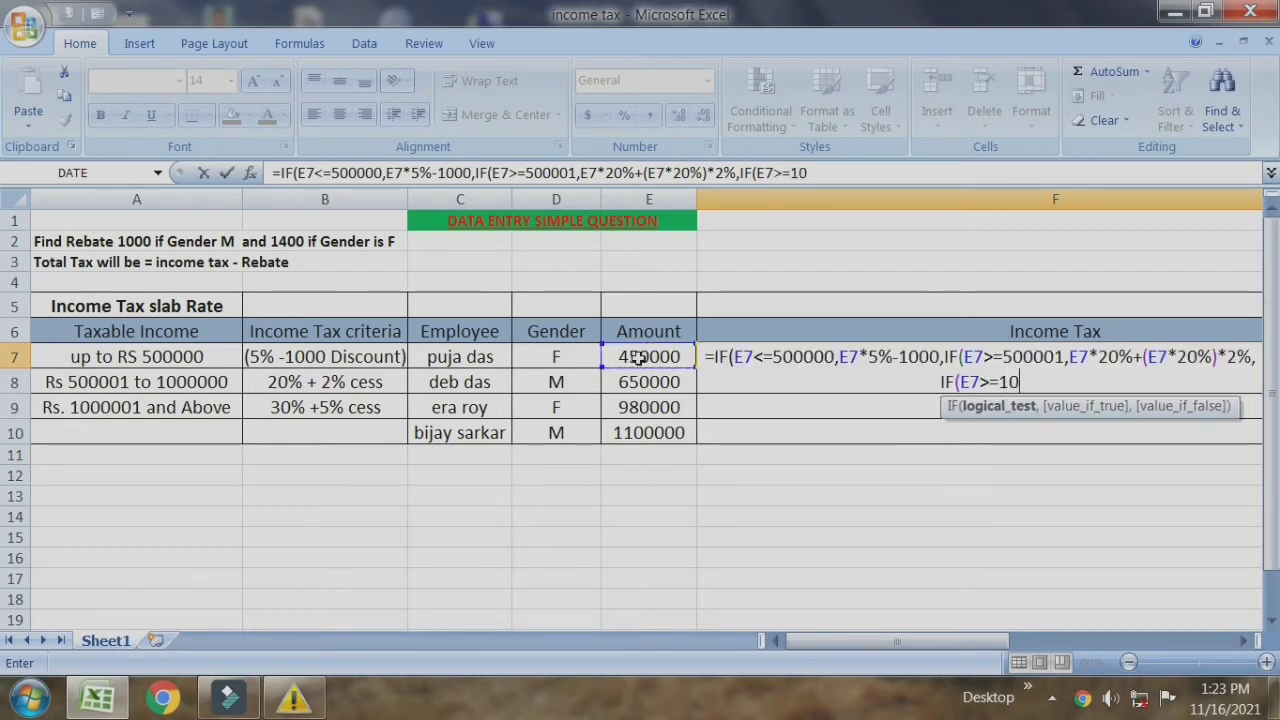
pyautogui.write('0000')
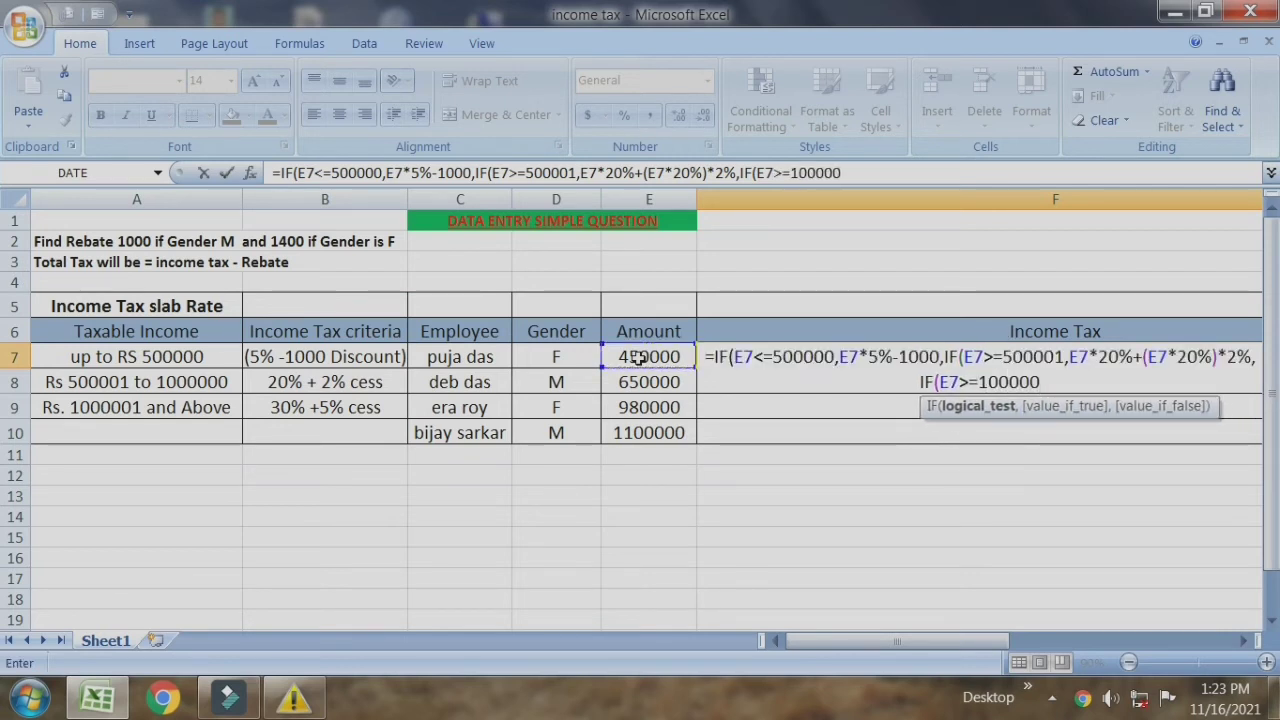
pyautogui.write('1')
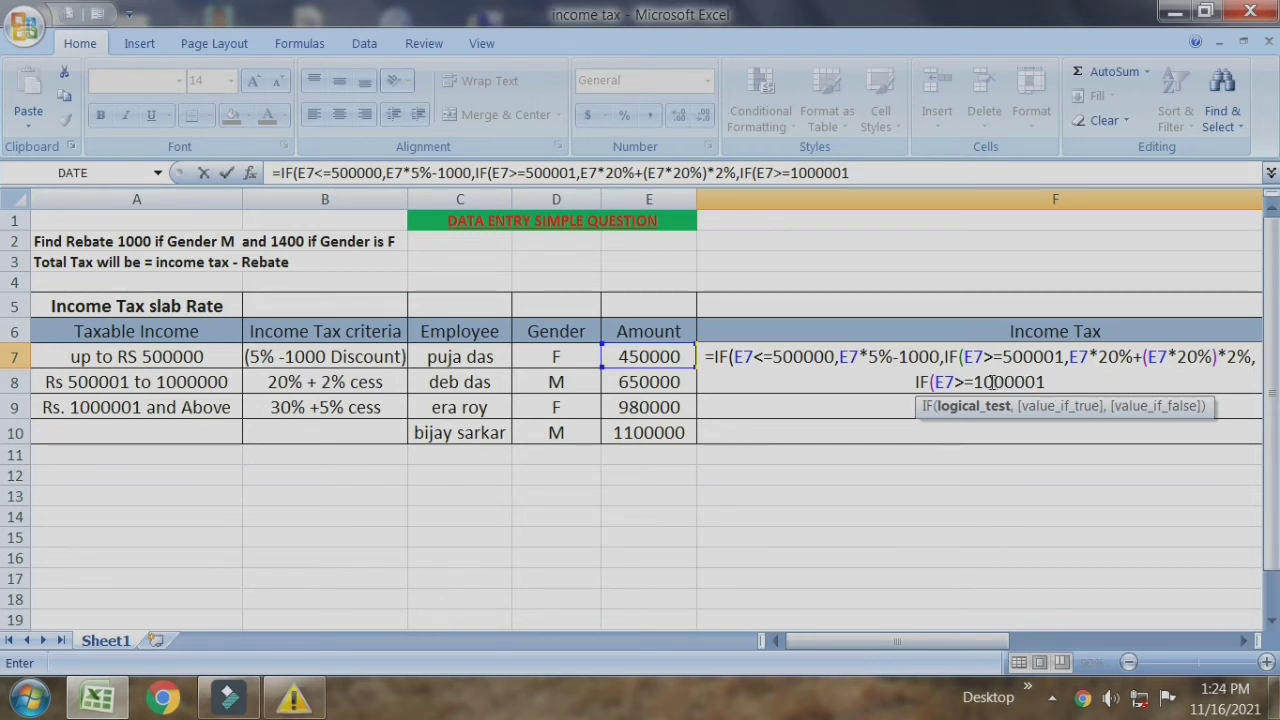
pyautogui.write(',')
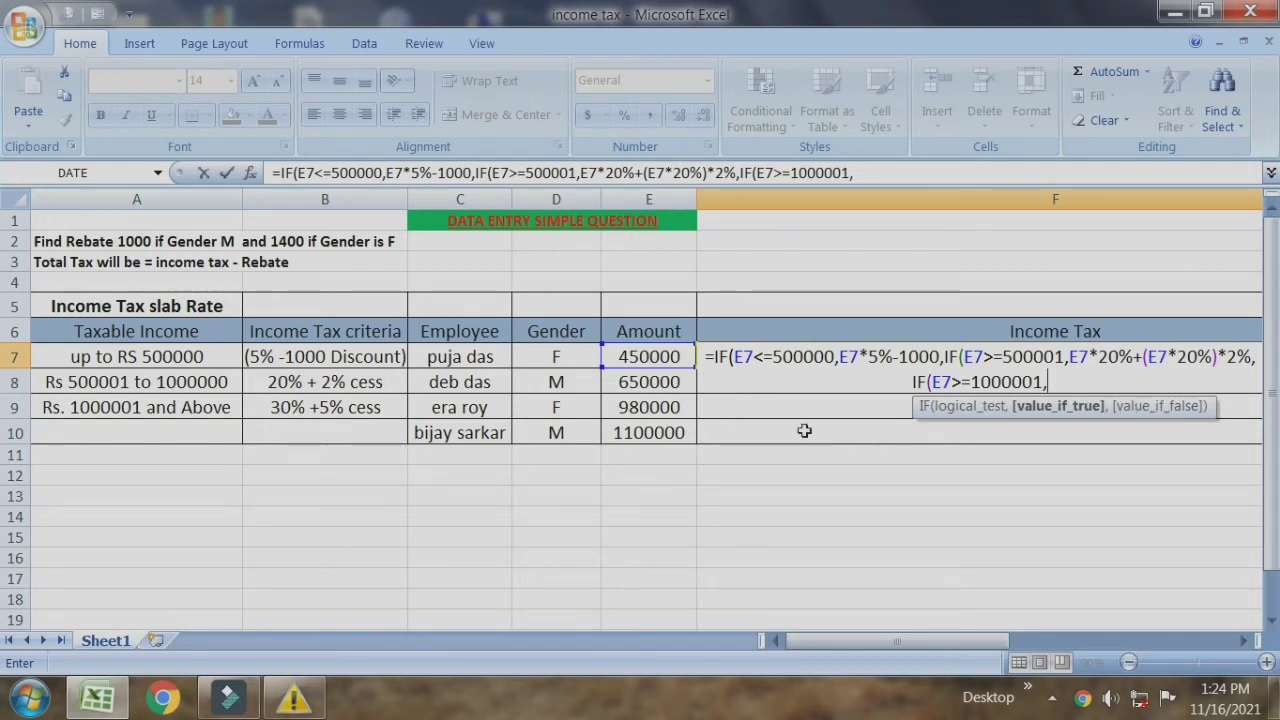
# Finish F7 with the top slab E7*30%+(E7*30%)*5%, giving 21500, and narrow column F
pyautogui.click(637, 358)
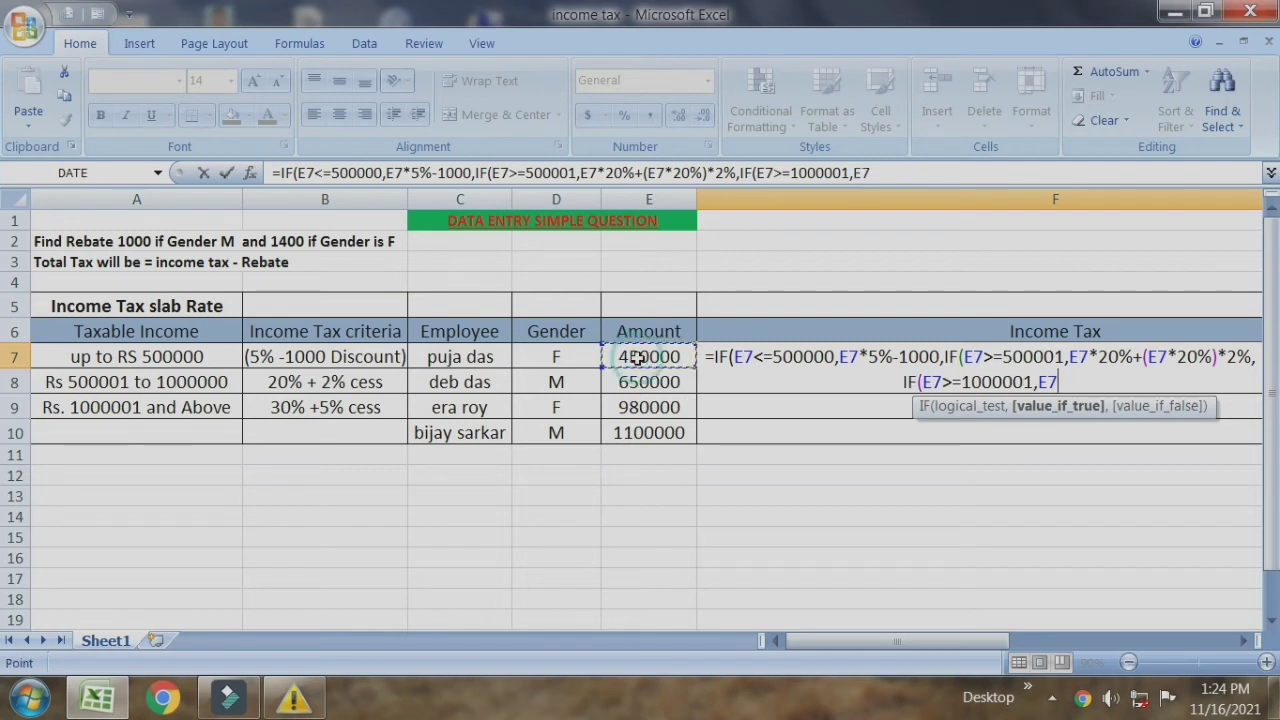
pyautogui.write('*30')
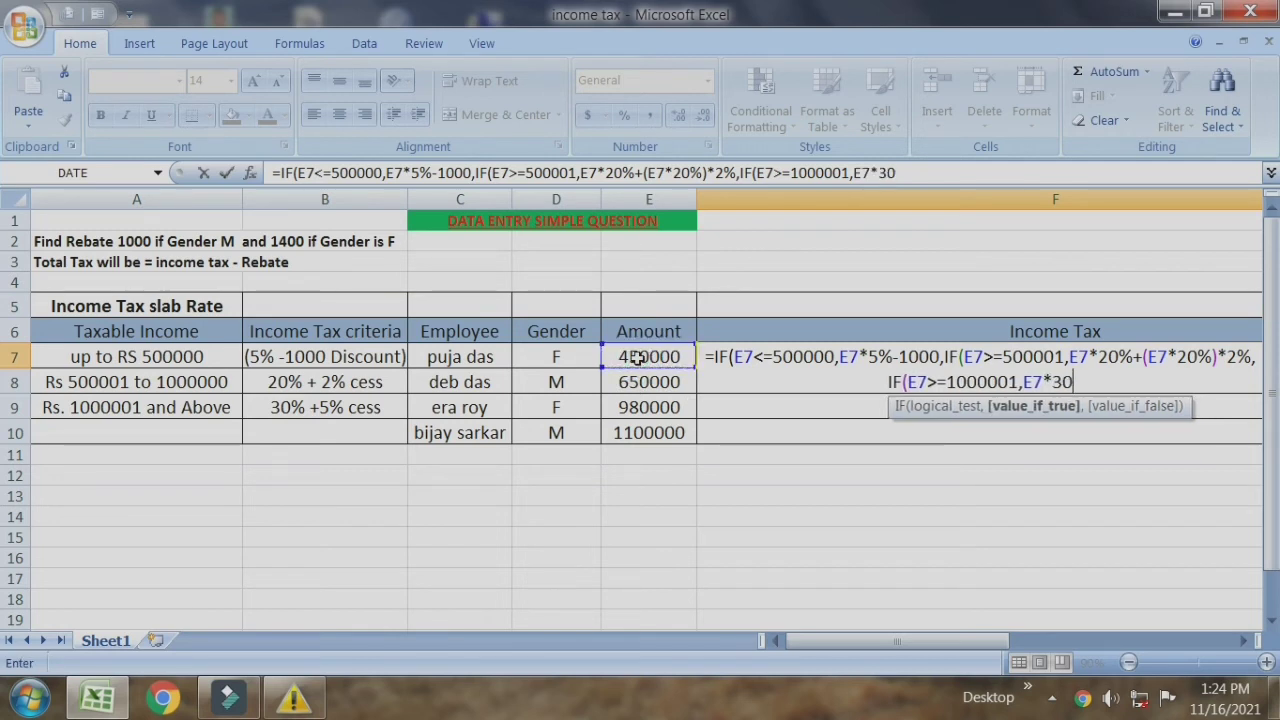
pyautogui.write('%')
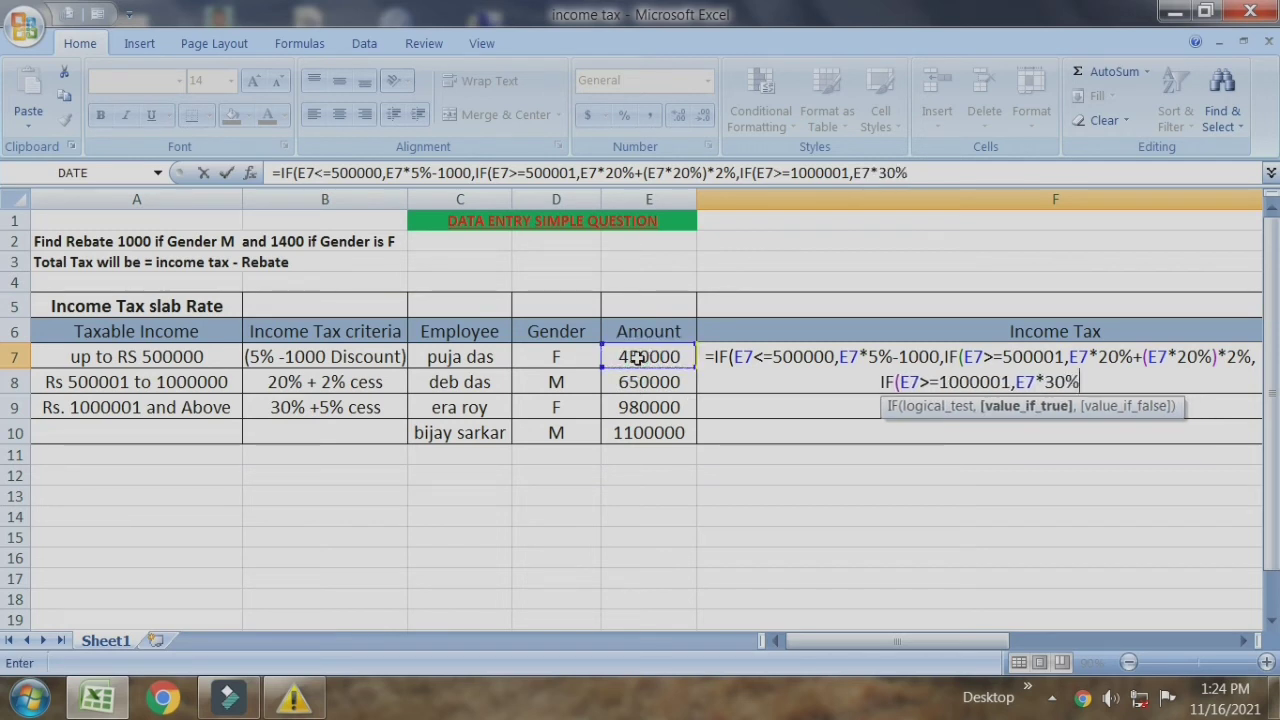
pyautogui.write('+')
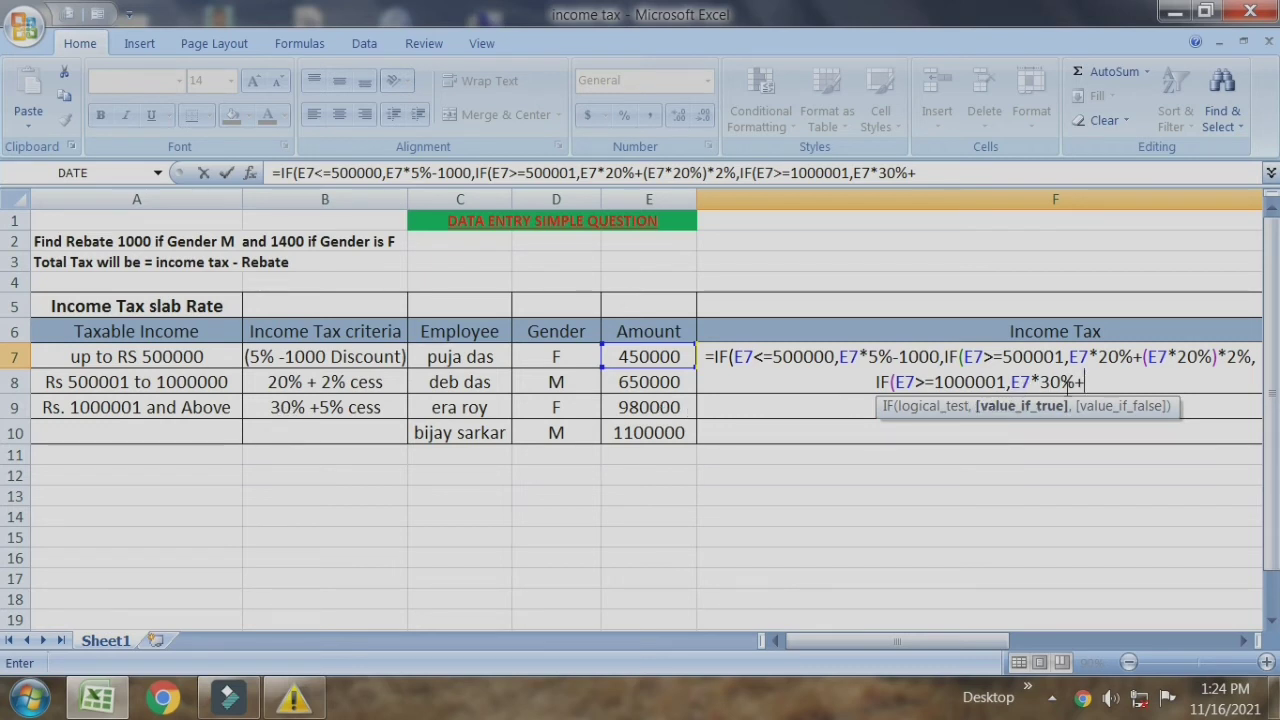
pyautogui.write('(')
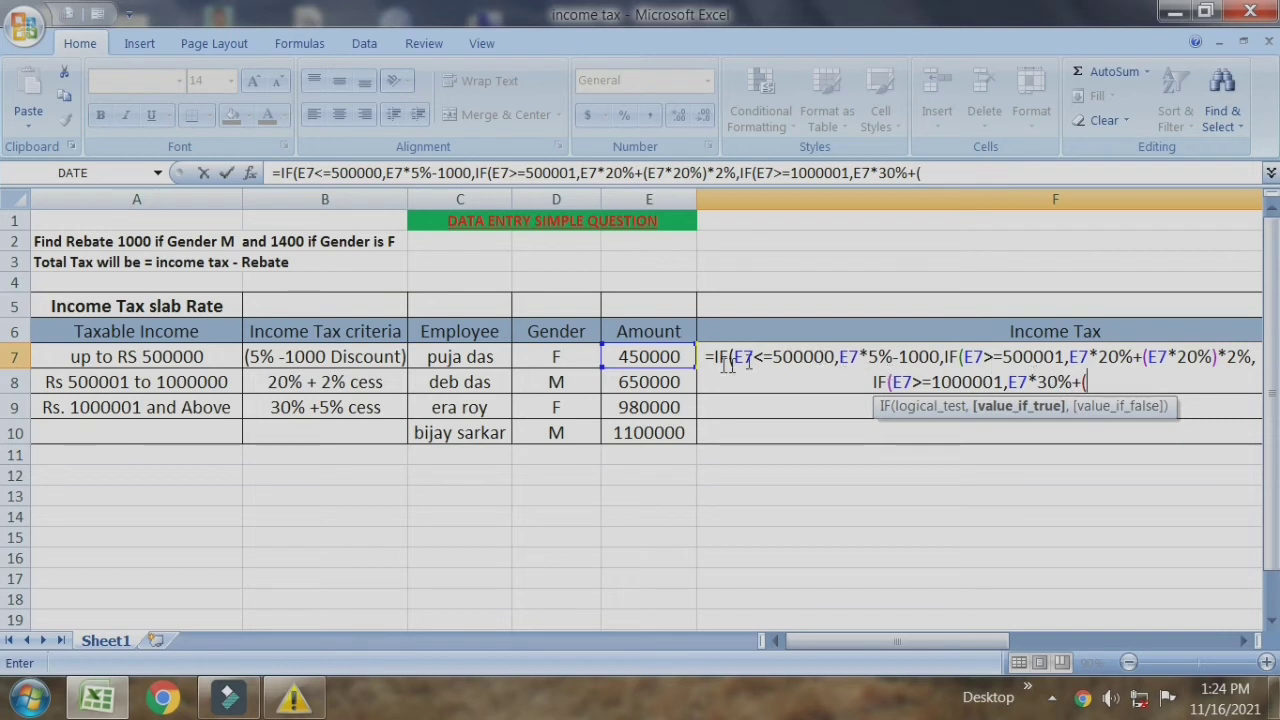
pyautogui.click(634, 356)
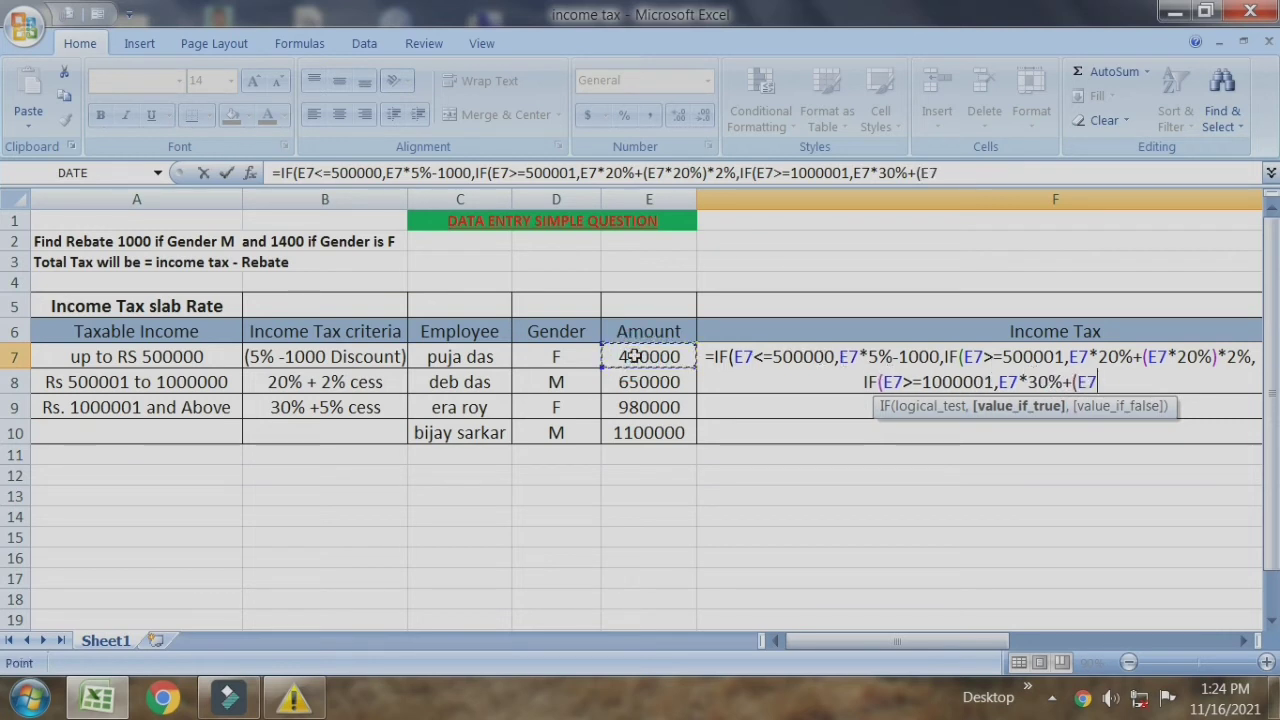
pyautogui.write('*30')
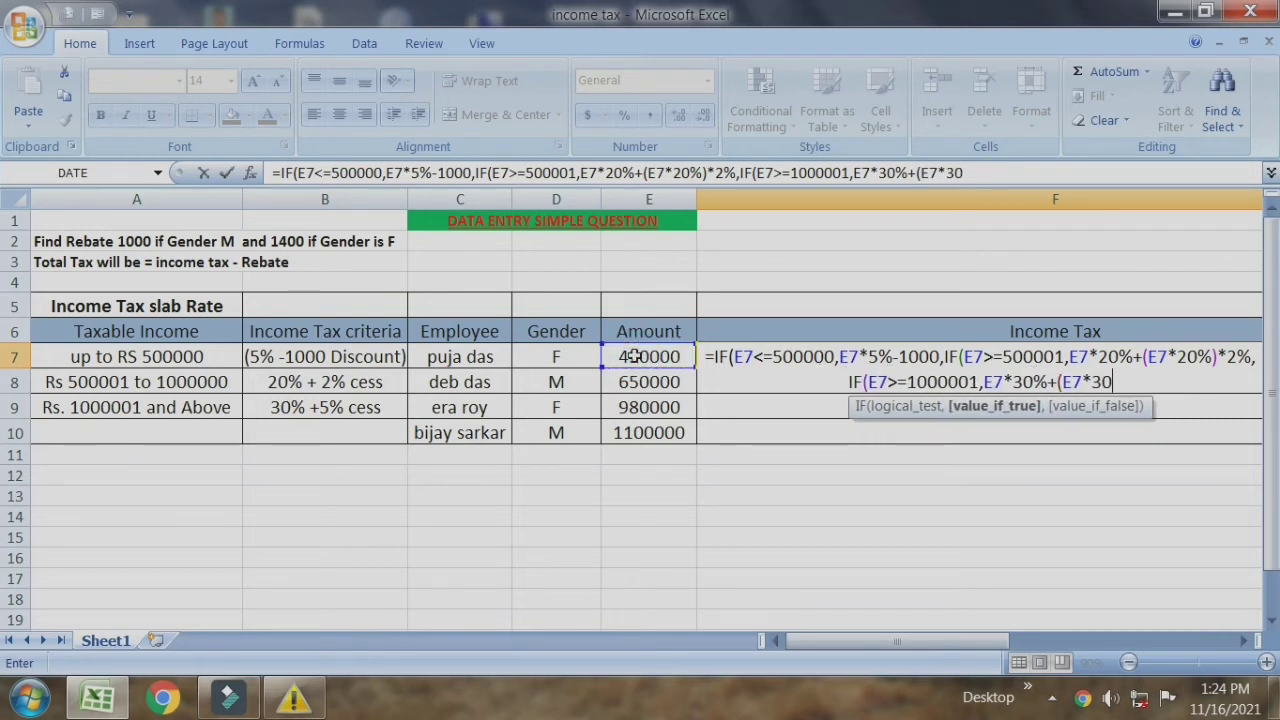
pyautogui.write('%)')
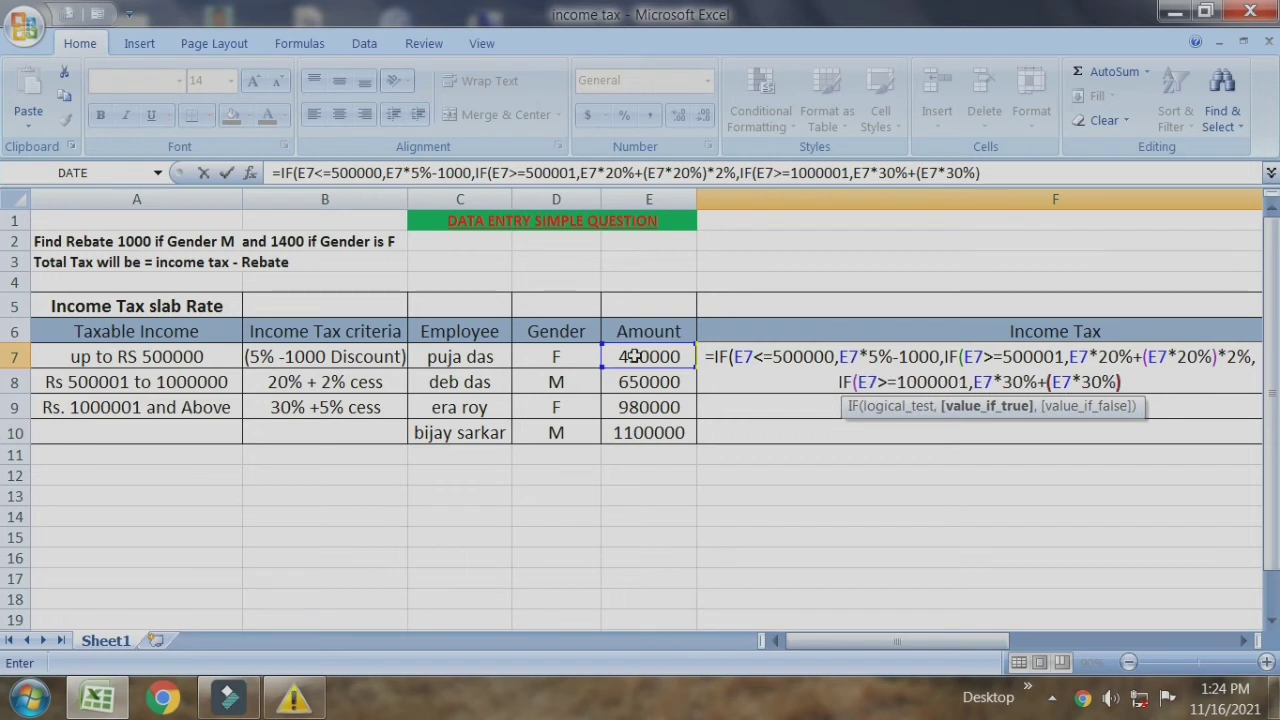
pyautogui.write('*')
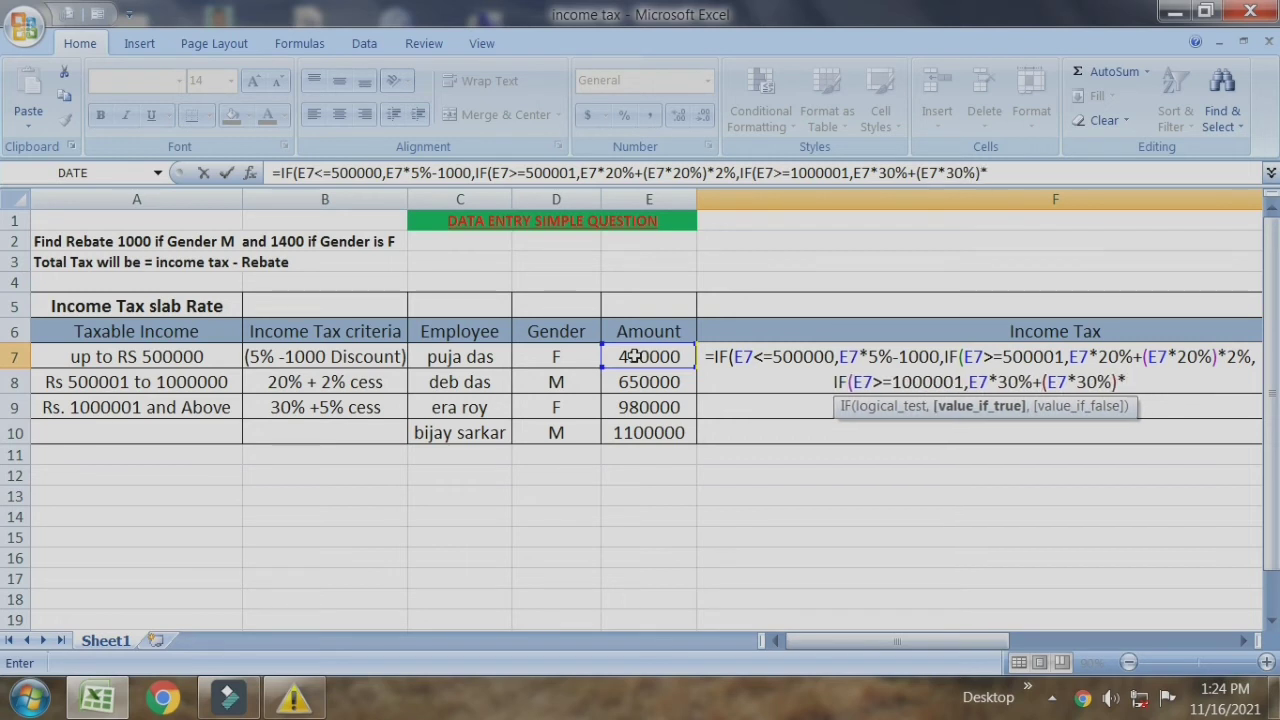
pyautogui.write('5')
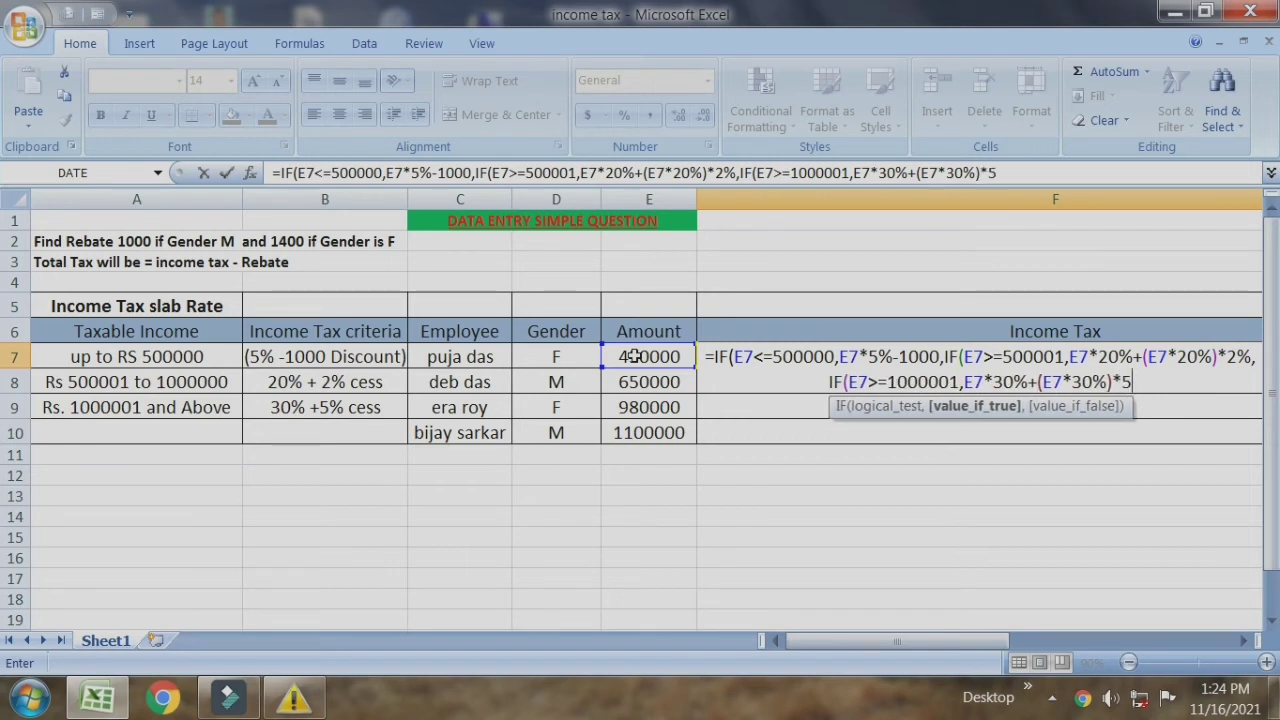
pyautogui.write('%')
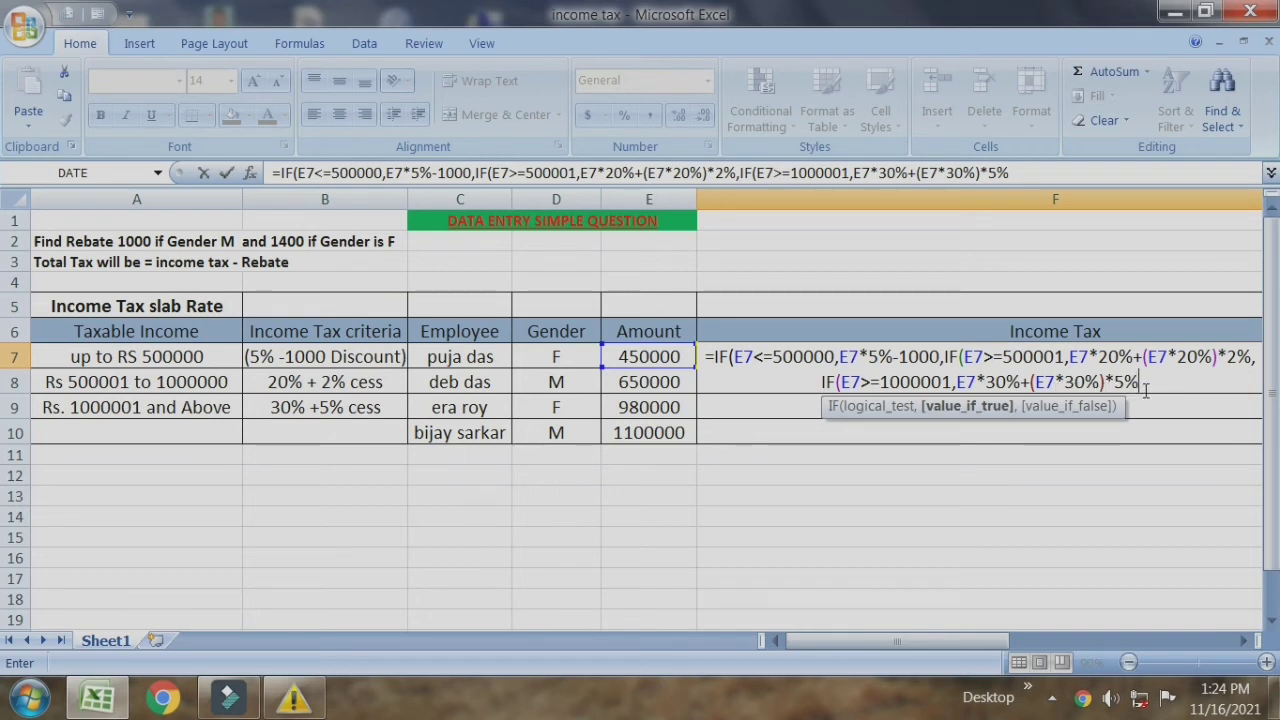
pyautogui.write('))')
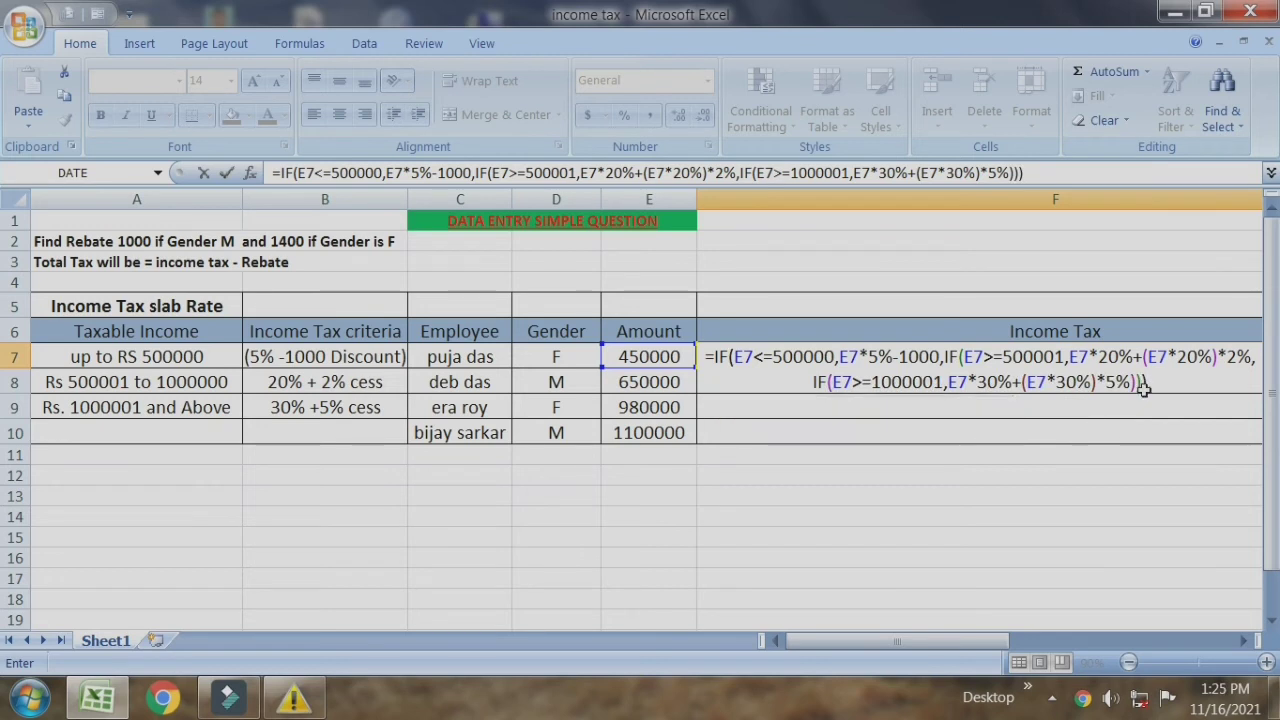
pyautogui.press('Return')
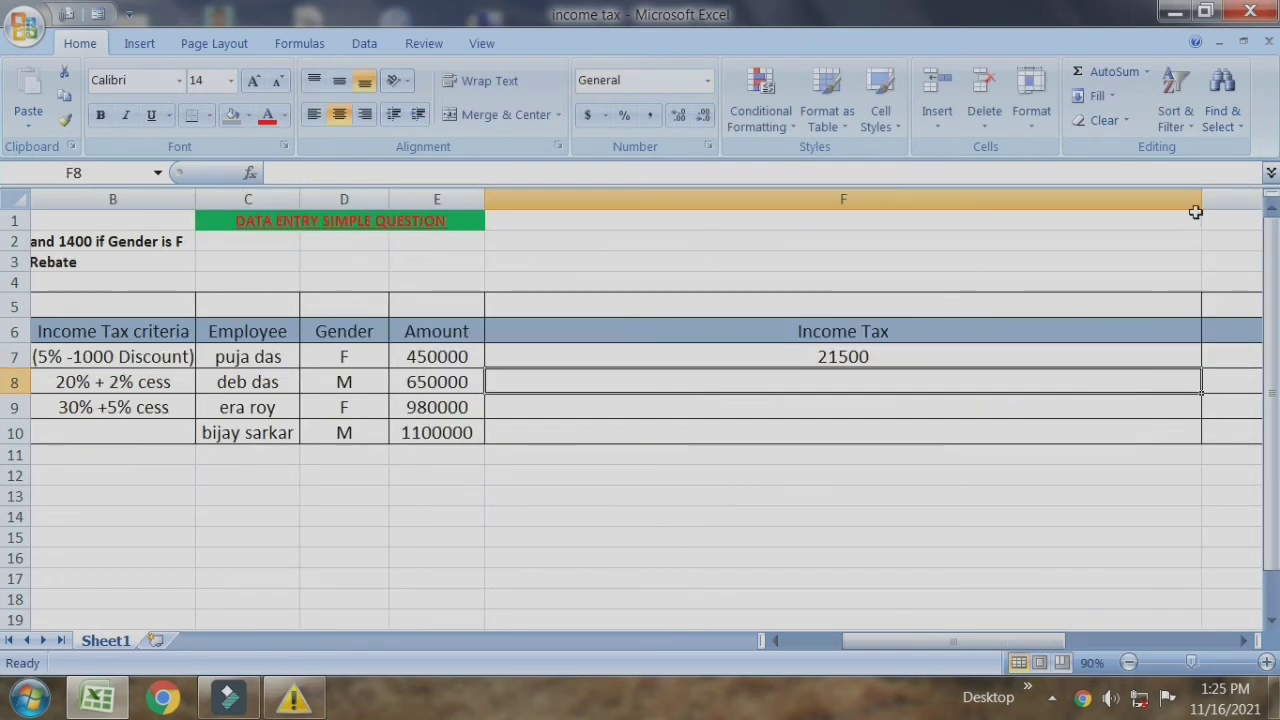
pyautogui.moveTo(1201, 199); pyautogui.dragTo(658, 254)
pyautogui.click(580, 358)
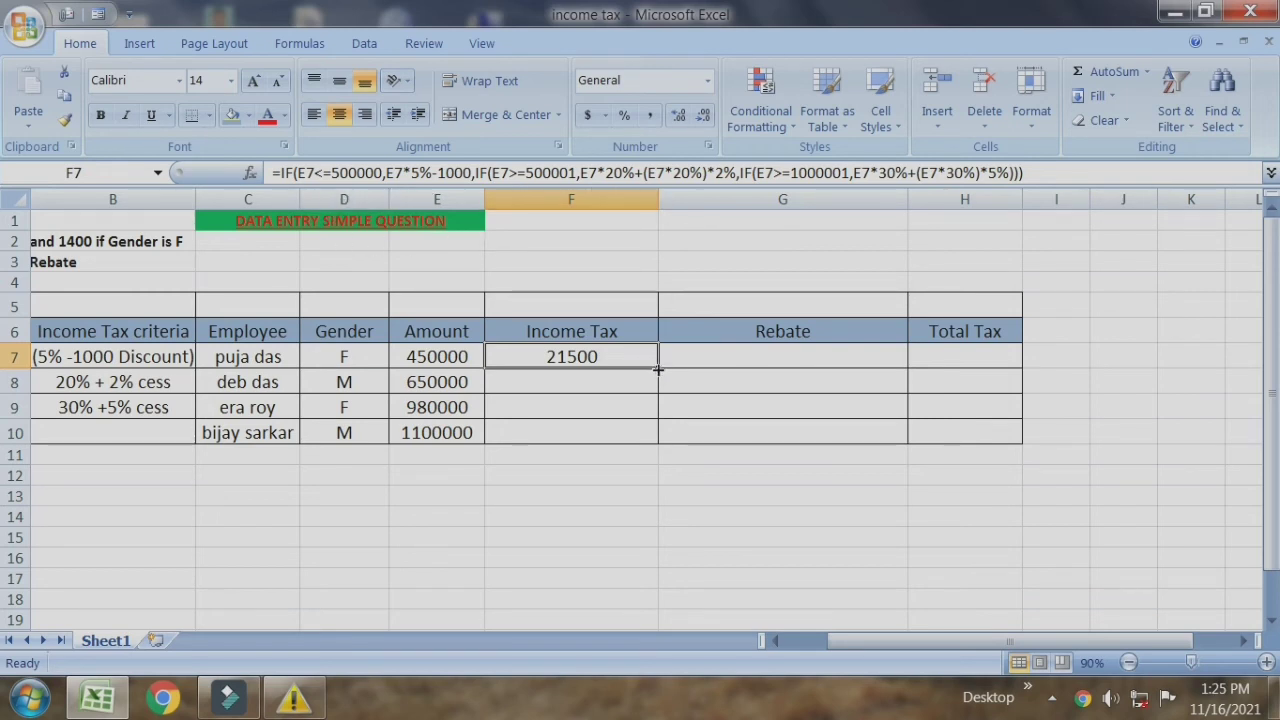
# Fill F7's formula down to F10 (132600, 199920, 224400) and narrow the Rebate column G
pyautogui.moveTo(660, 367); pyautogui.dragTo(645, 435)
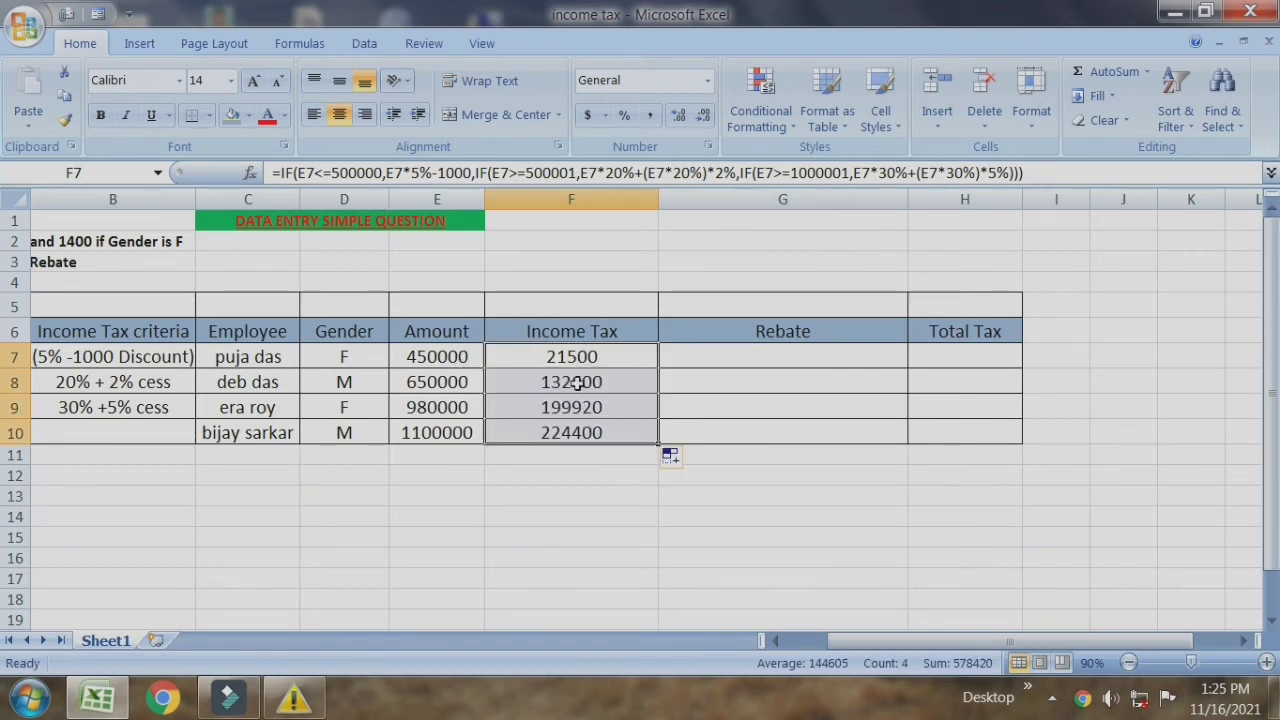
pyautogui.moveTo(778, 641); pyautogui.dragTo(768, 641)
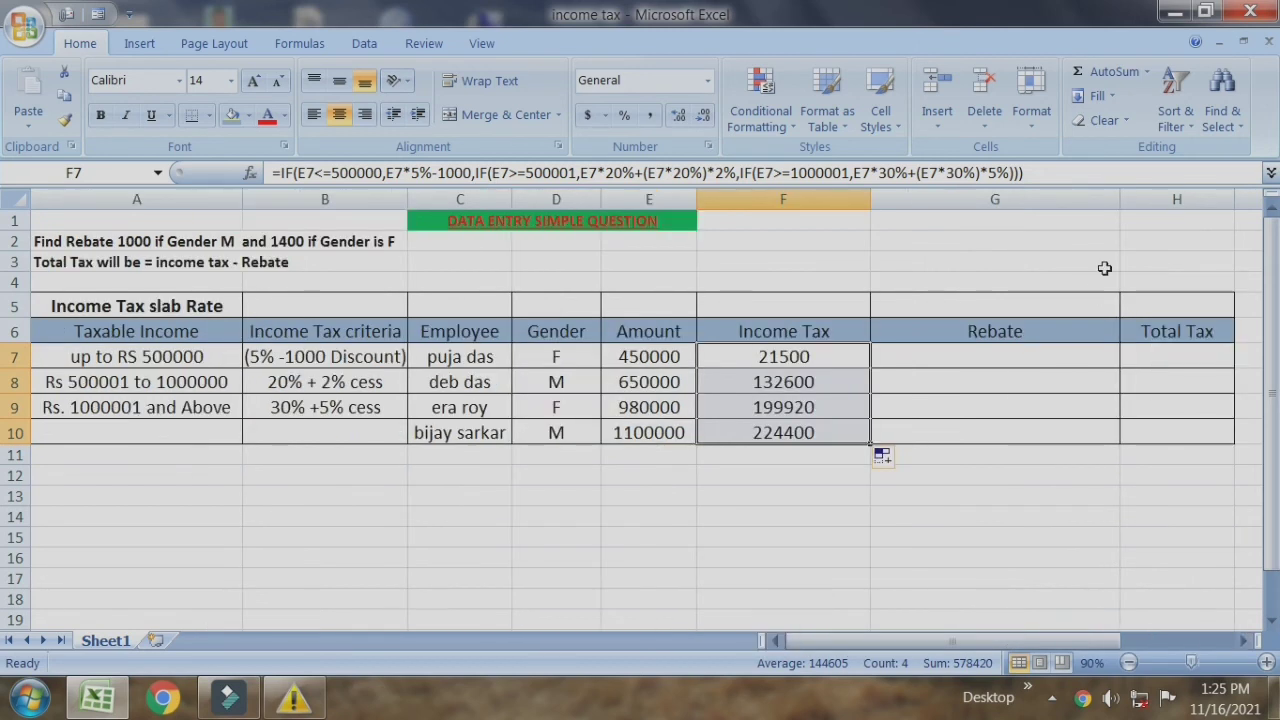
pyautogui.moveTo(1121, 207); pyautogui.dragTo(1007, 230)
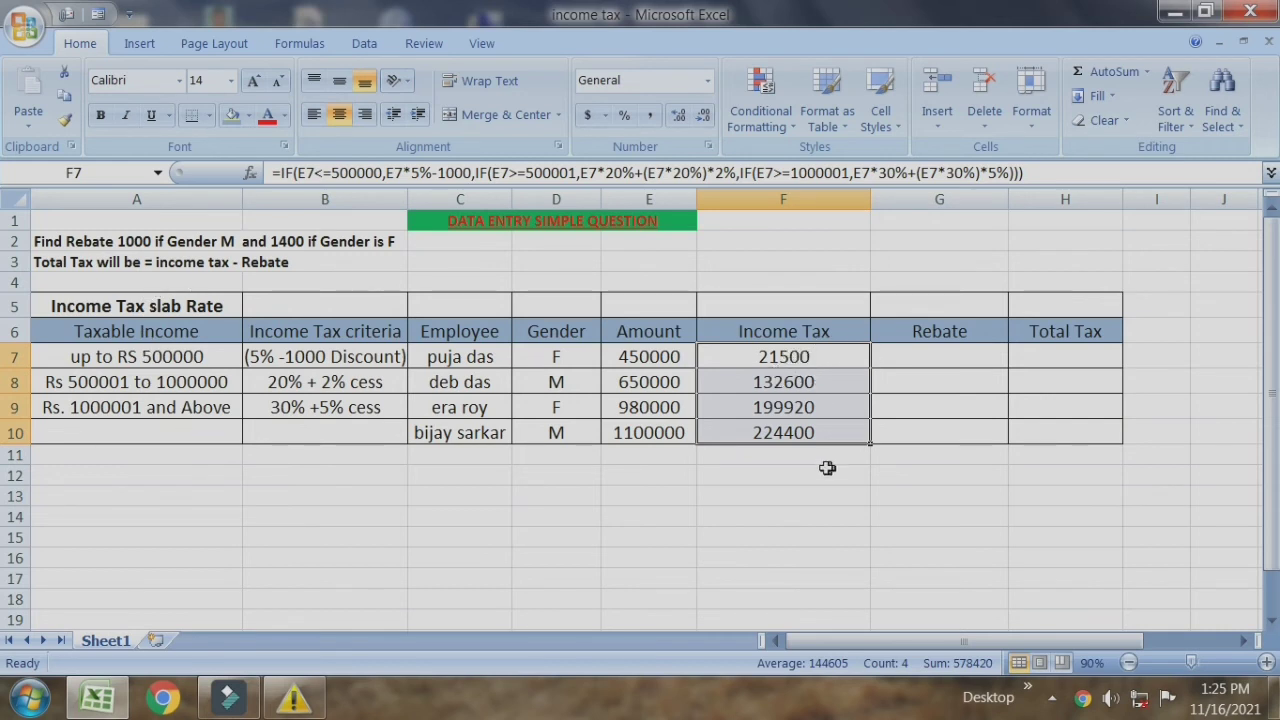
pyautogui.click(925, 357)
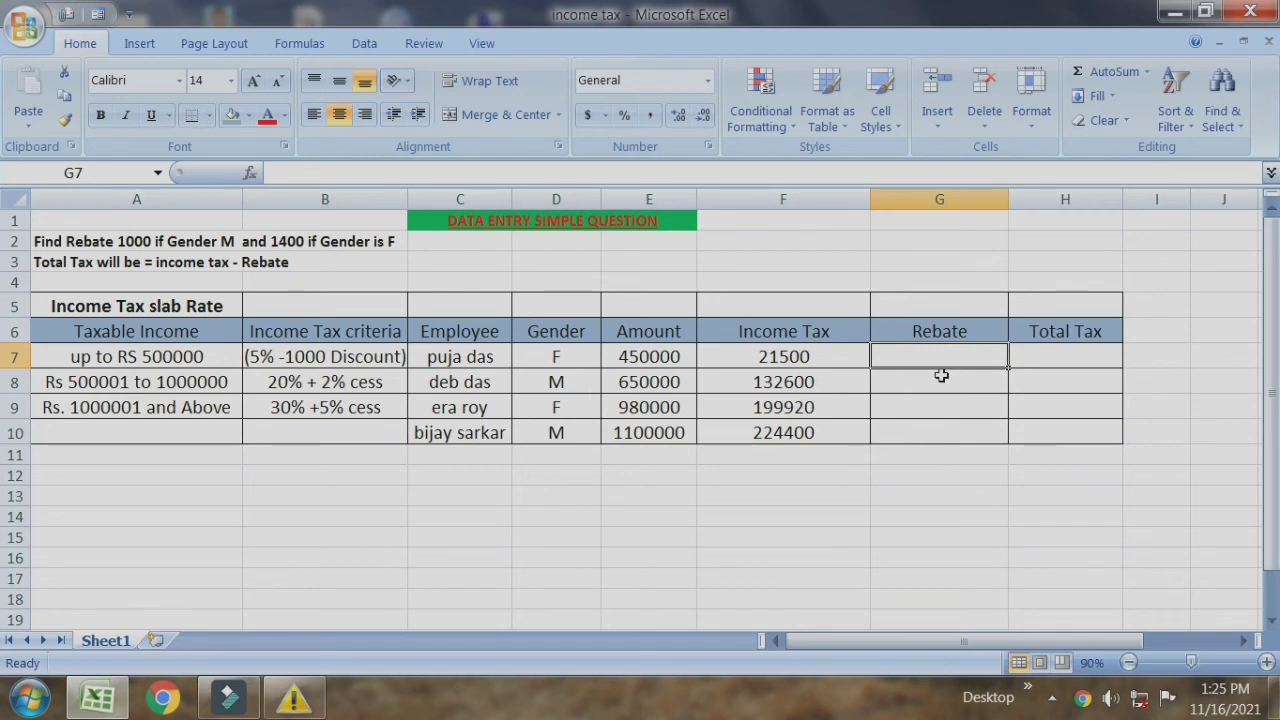
# Enter =IF(D7="M",1000,IF(D7="F",1400)) in G7 for the gender-based rebate
pyautogui.write('=I')
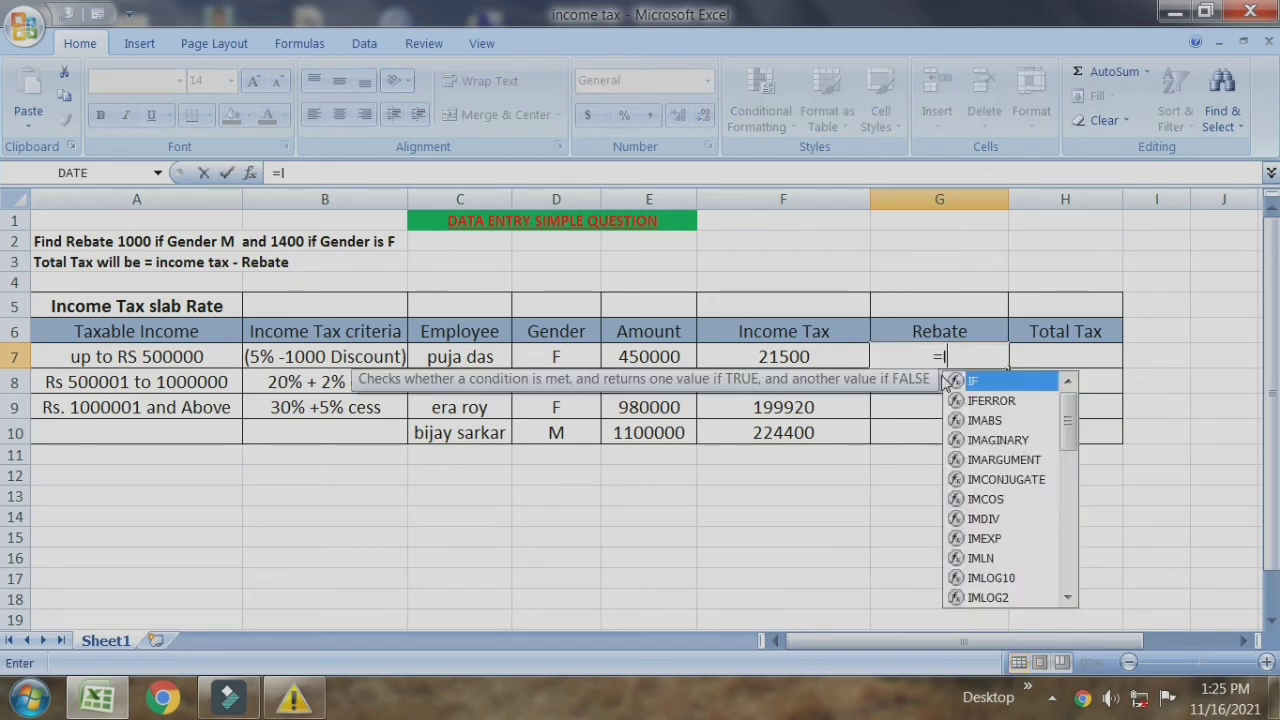
pyautogui.write('F(')
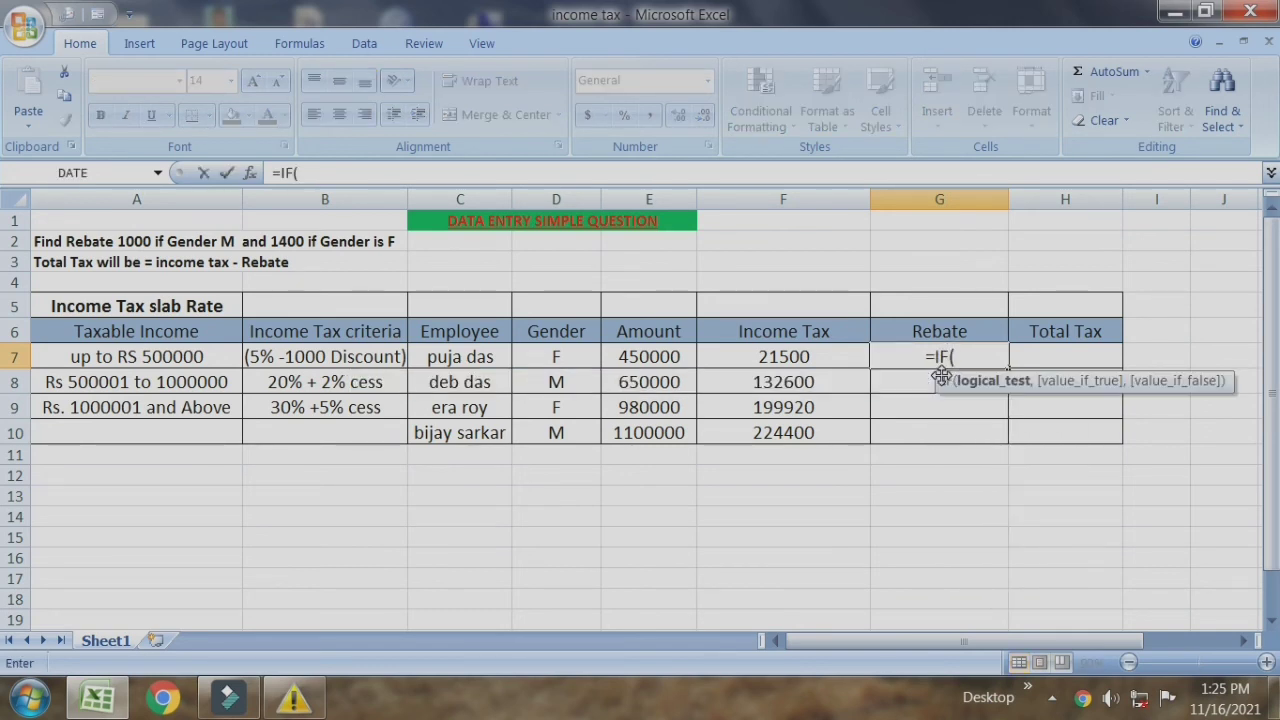
pyautogui.click(558, 356)
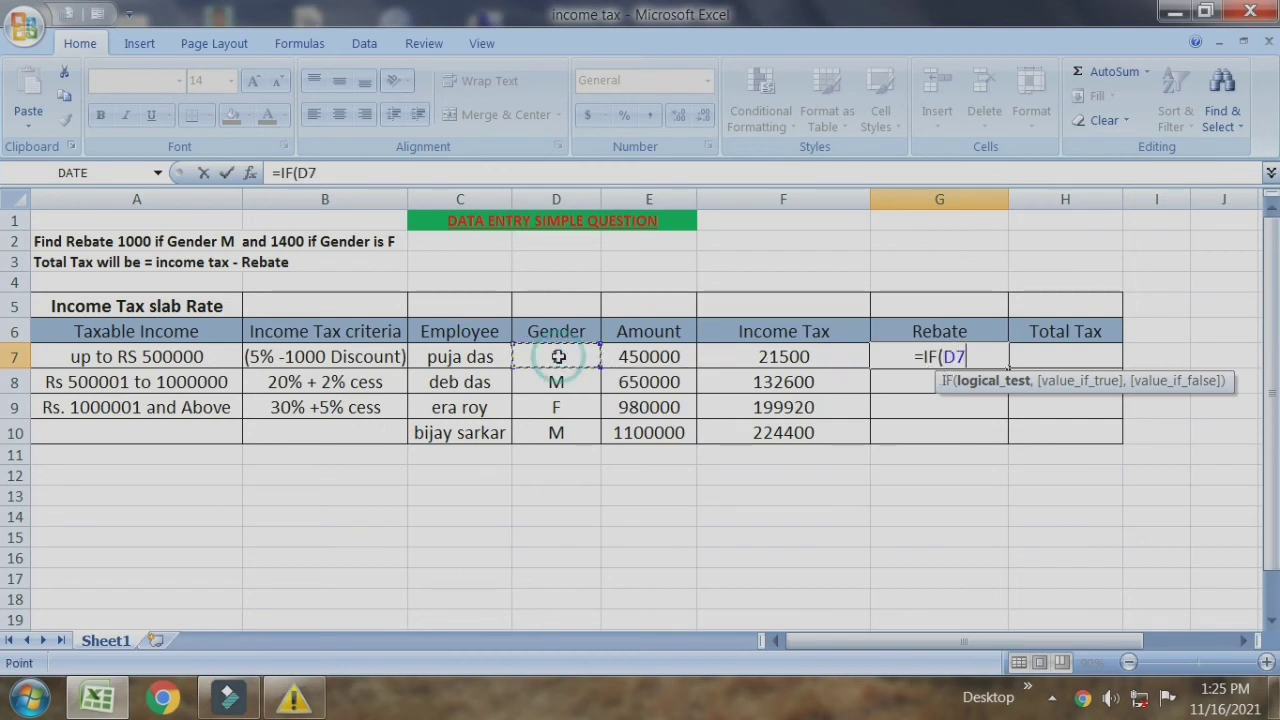
pyautogui.write('=')
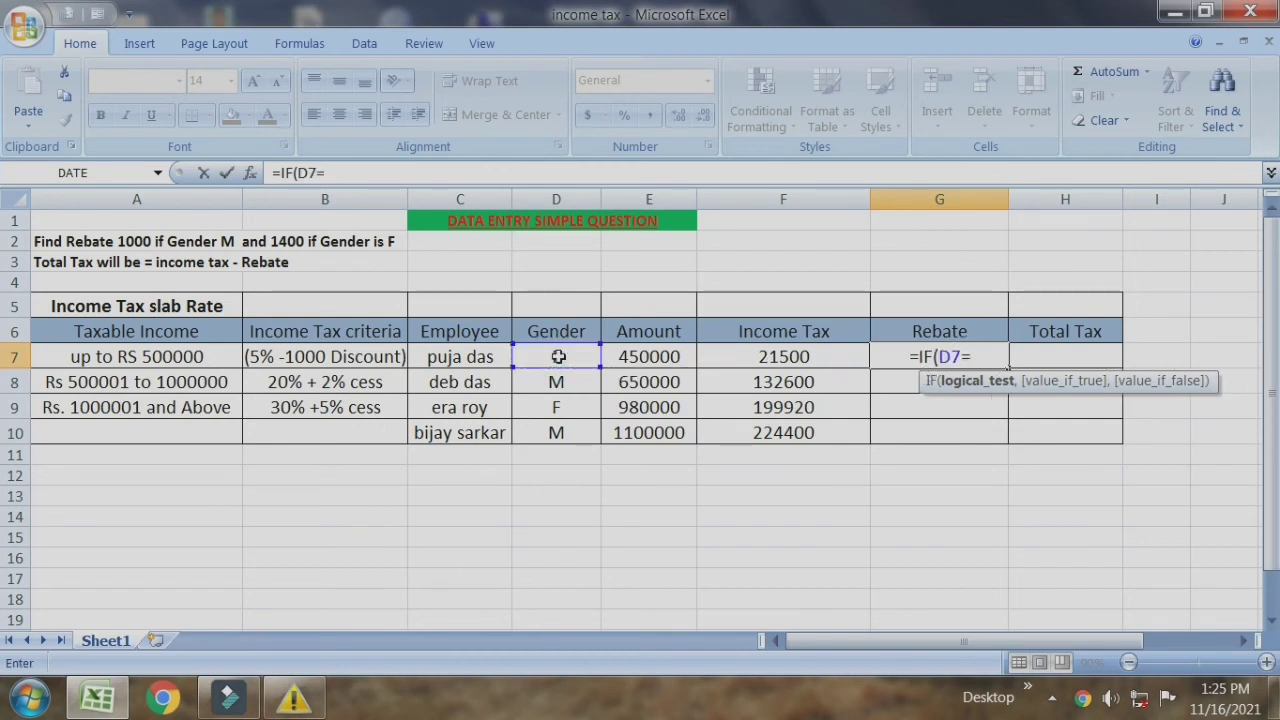
pyautogui.write('"')
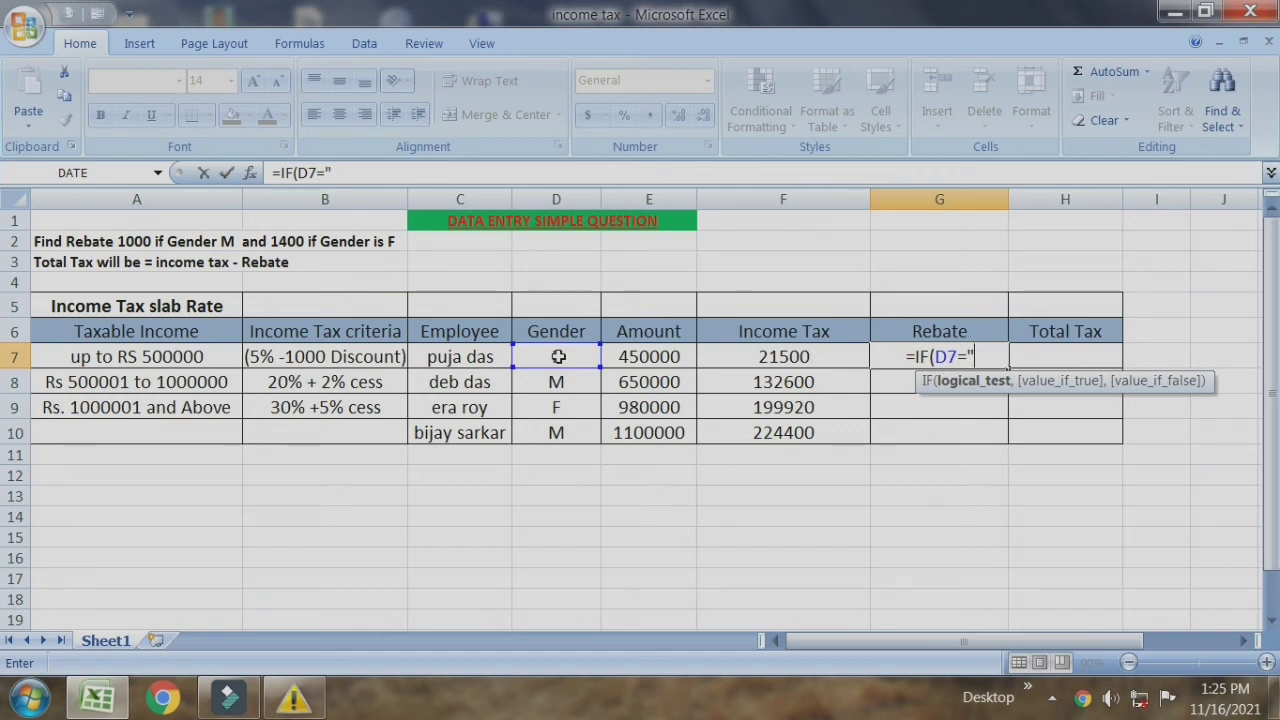
pyautogui.write('M"')
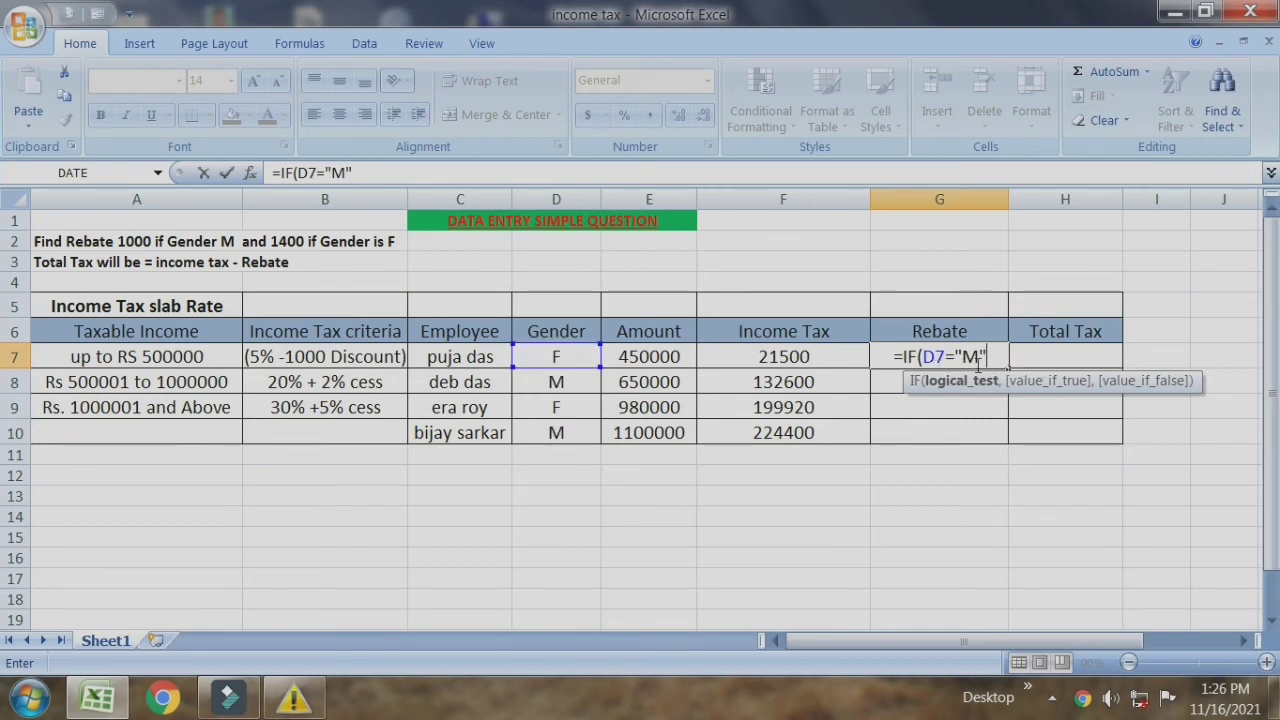
pyautogui.write(',')
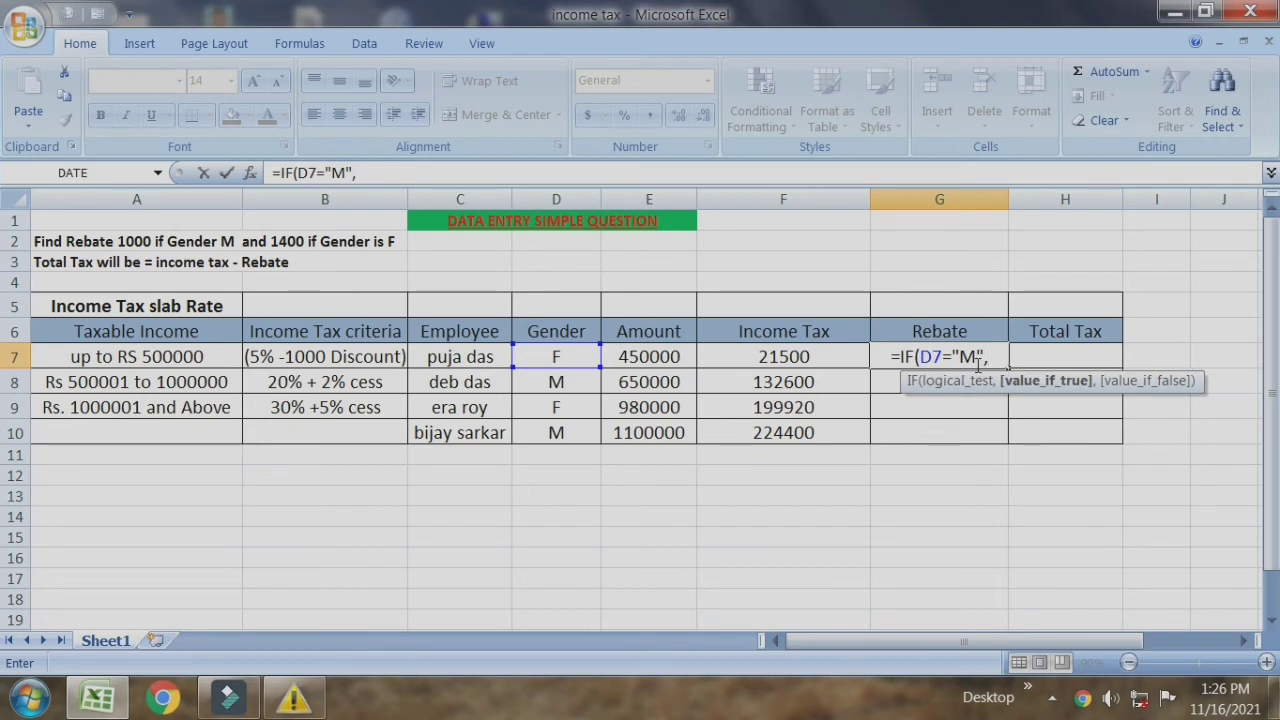
pyautogui.write('1000')
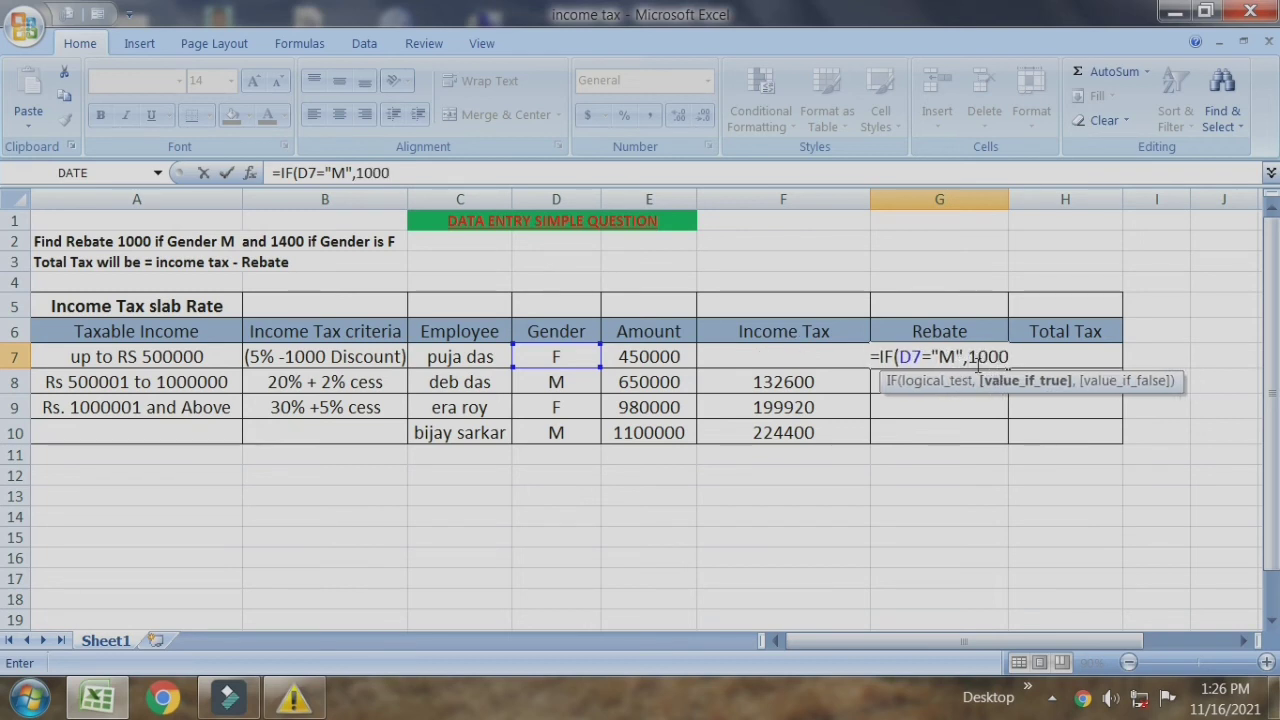
pyautogui.write(',')
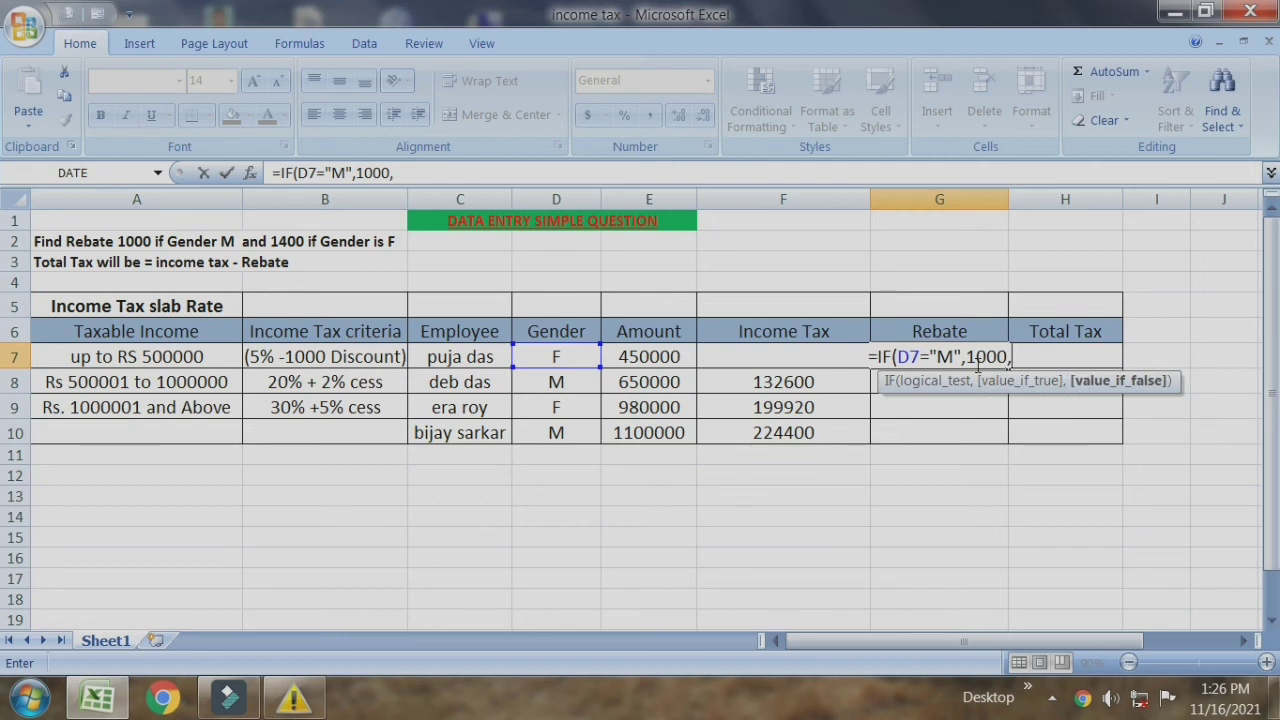
pyautogui.write('IF')
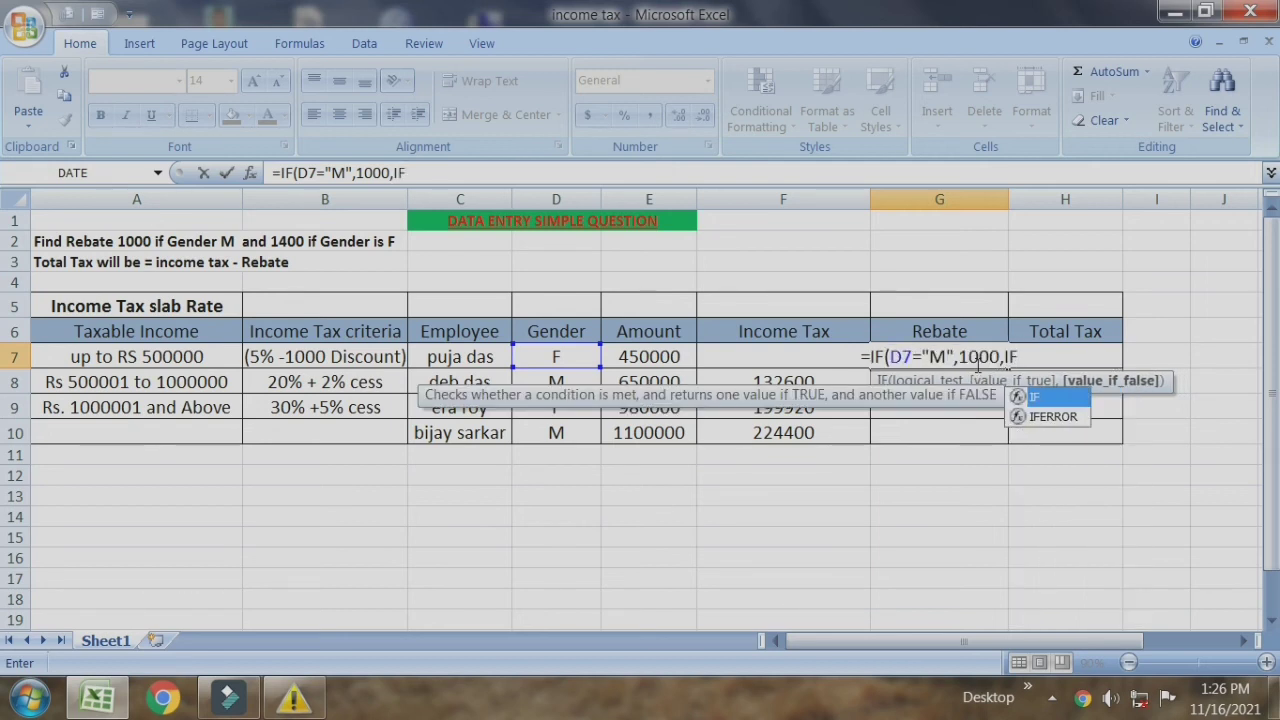
pyautogui.write('(')
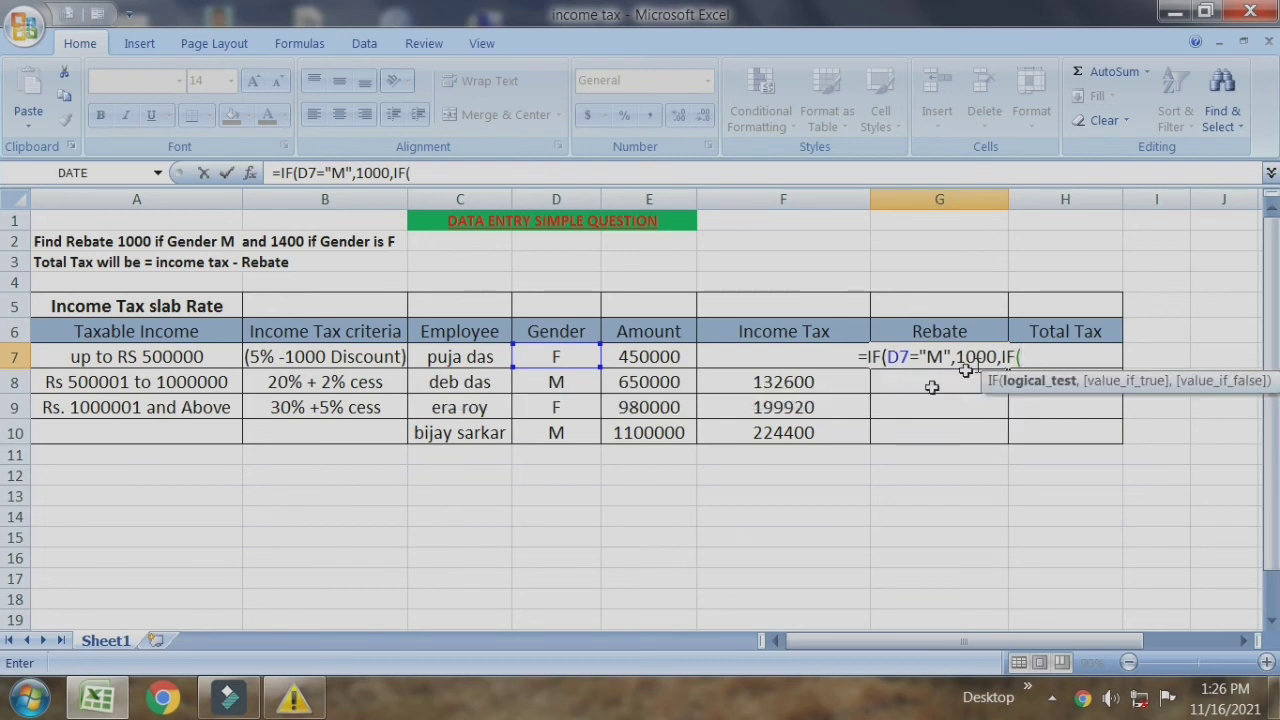
pyautogui.click(564, 363)
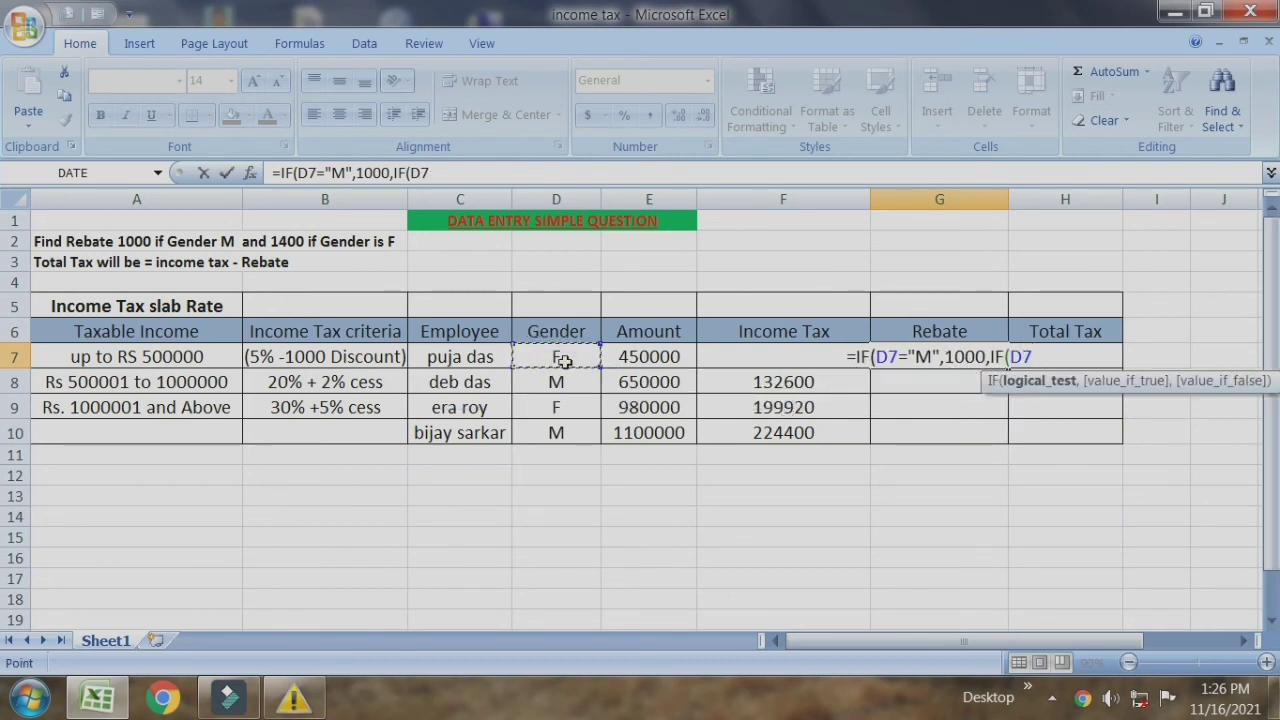
pyautogui.write('=')
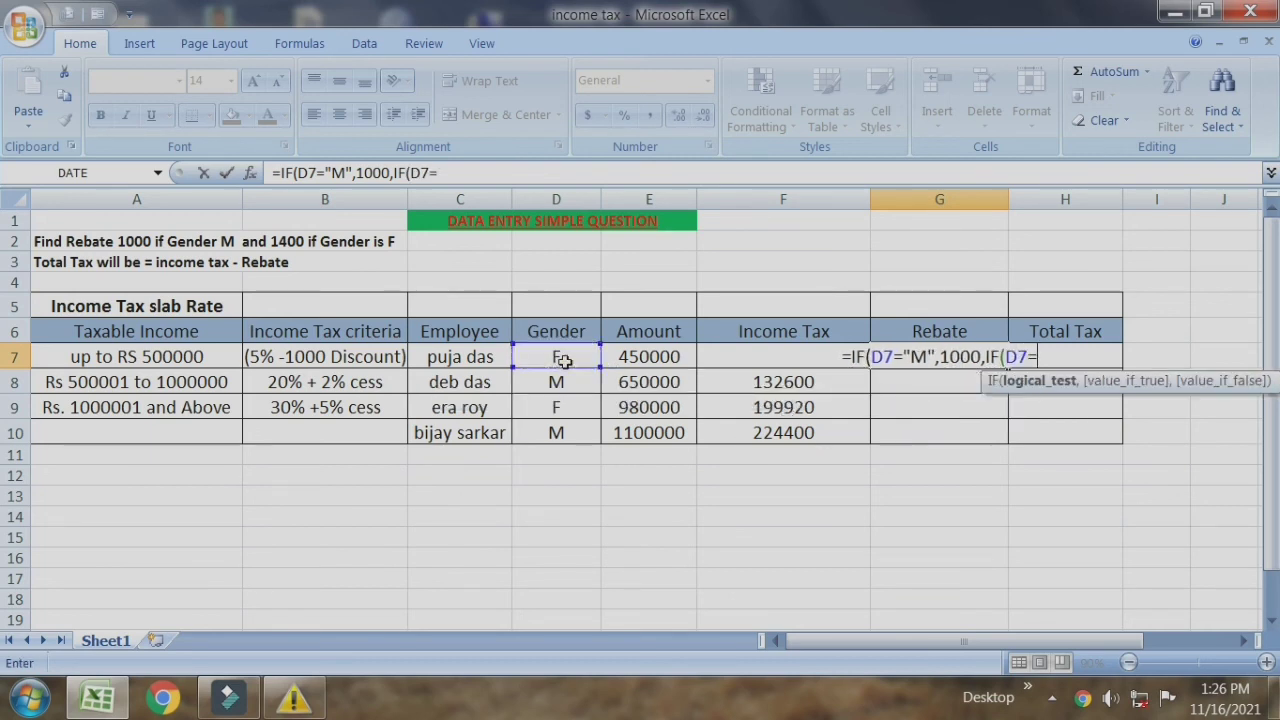
pyautogui.write('"F')
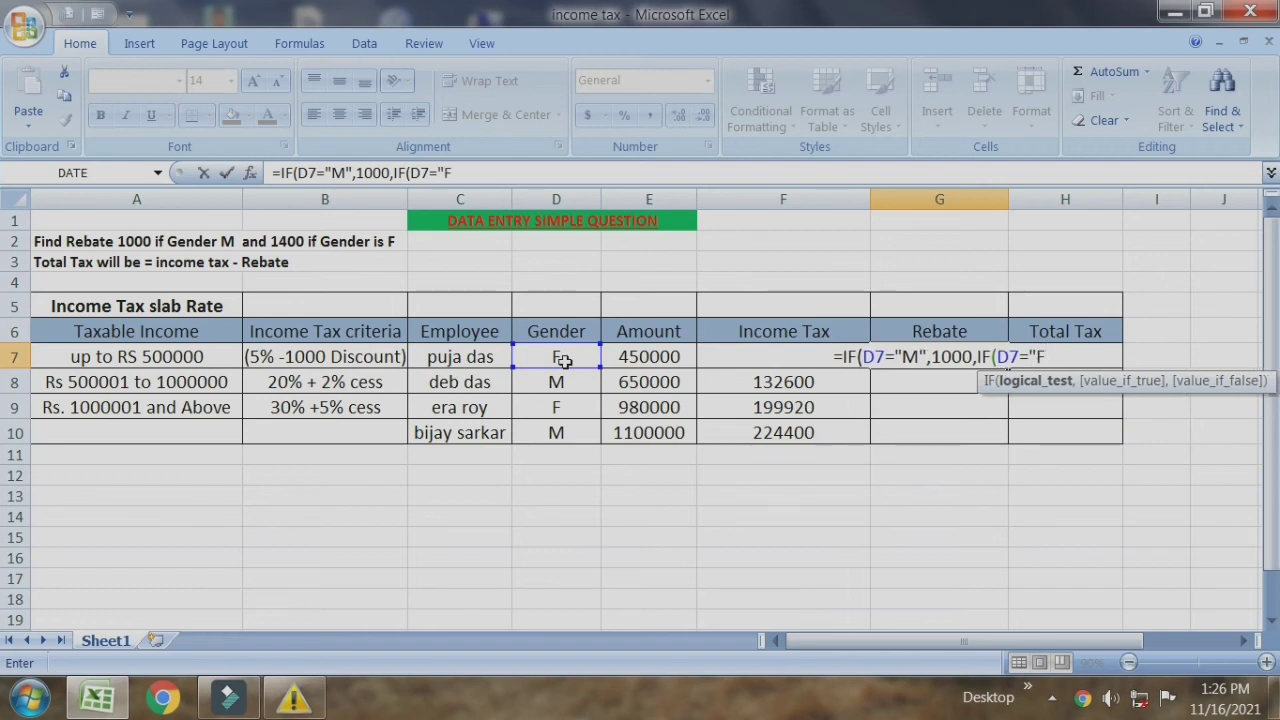
pyautogui.write('",')
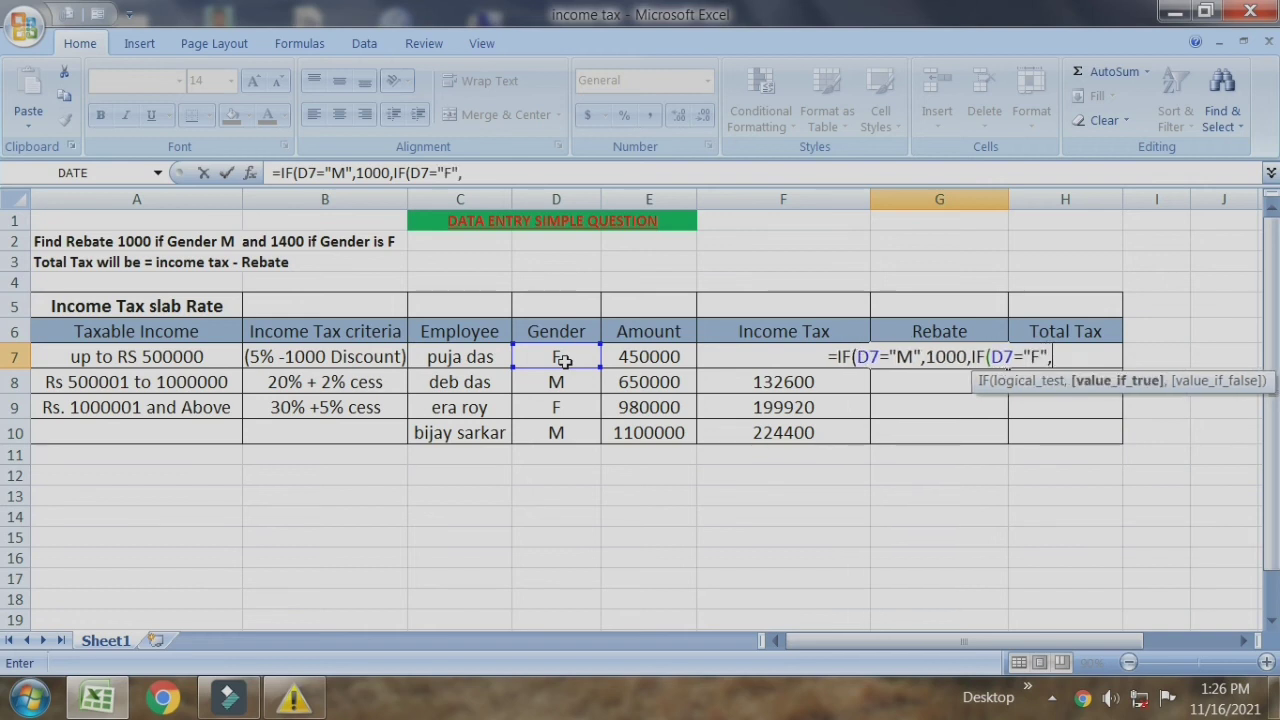
pyautogui.write('1400')
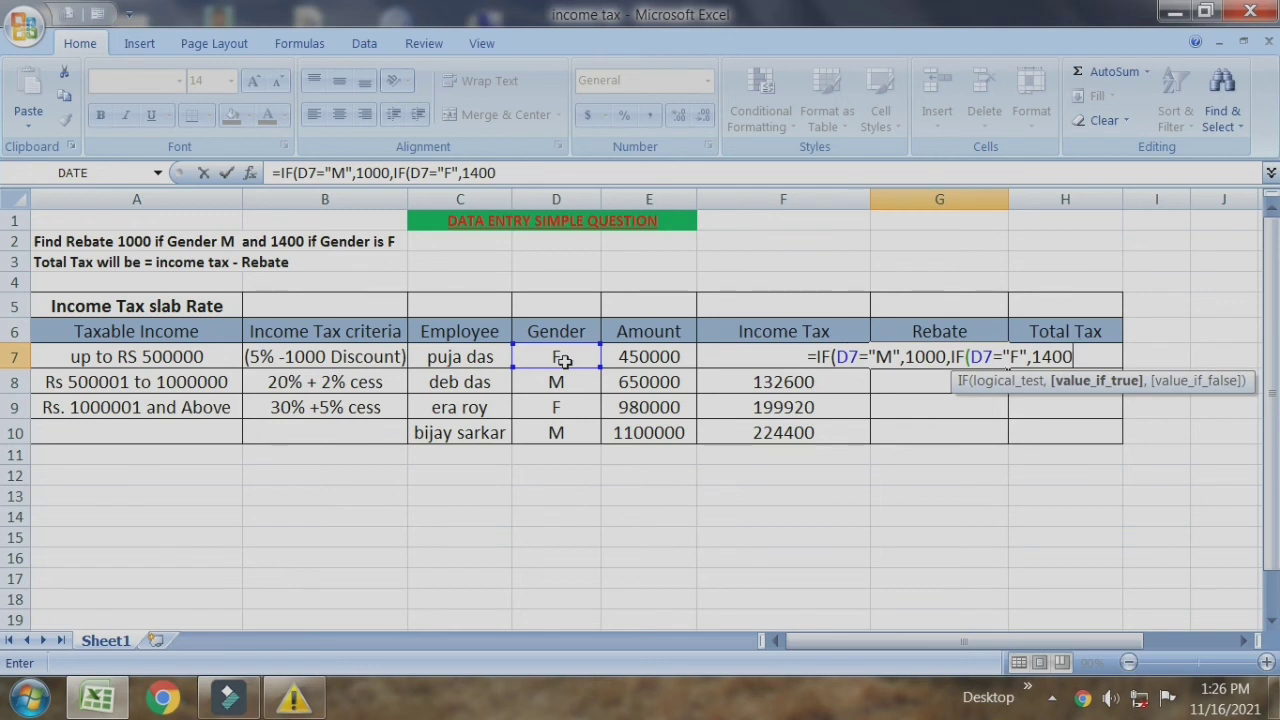
pyautogui.write('))')
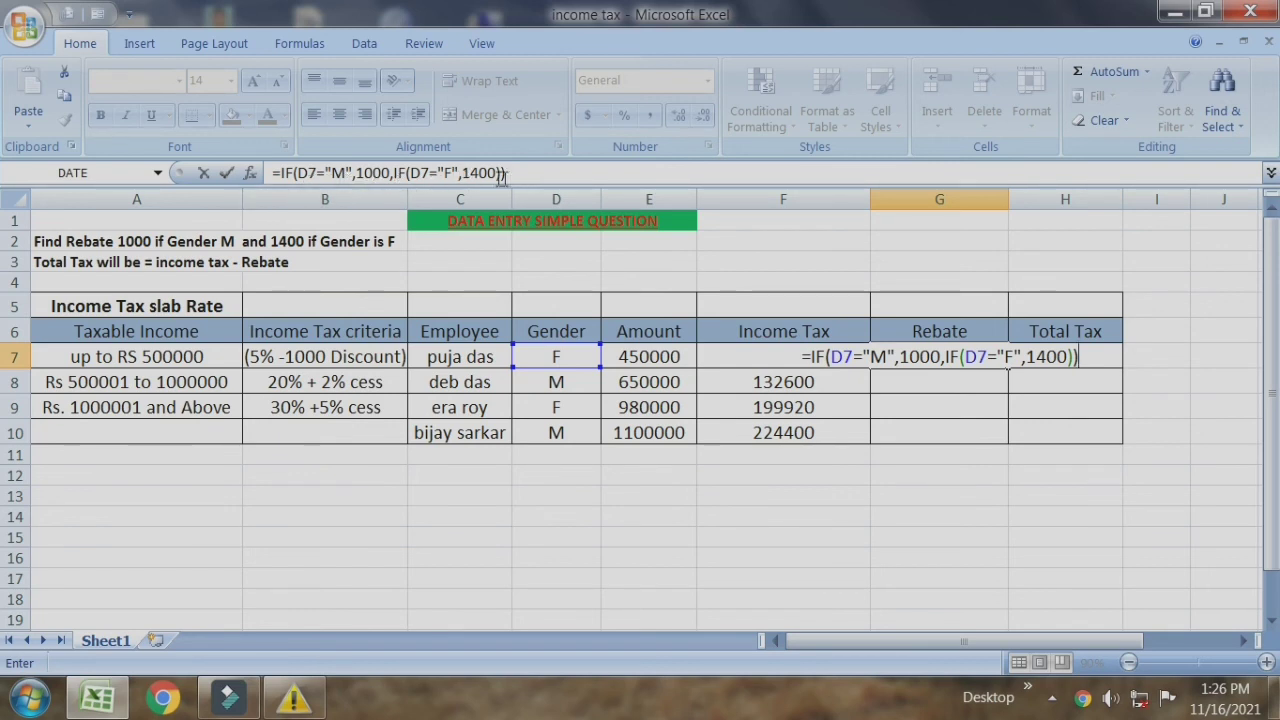
pyautogui.press('Return')
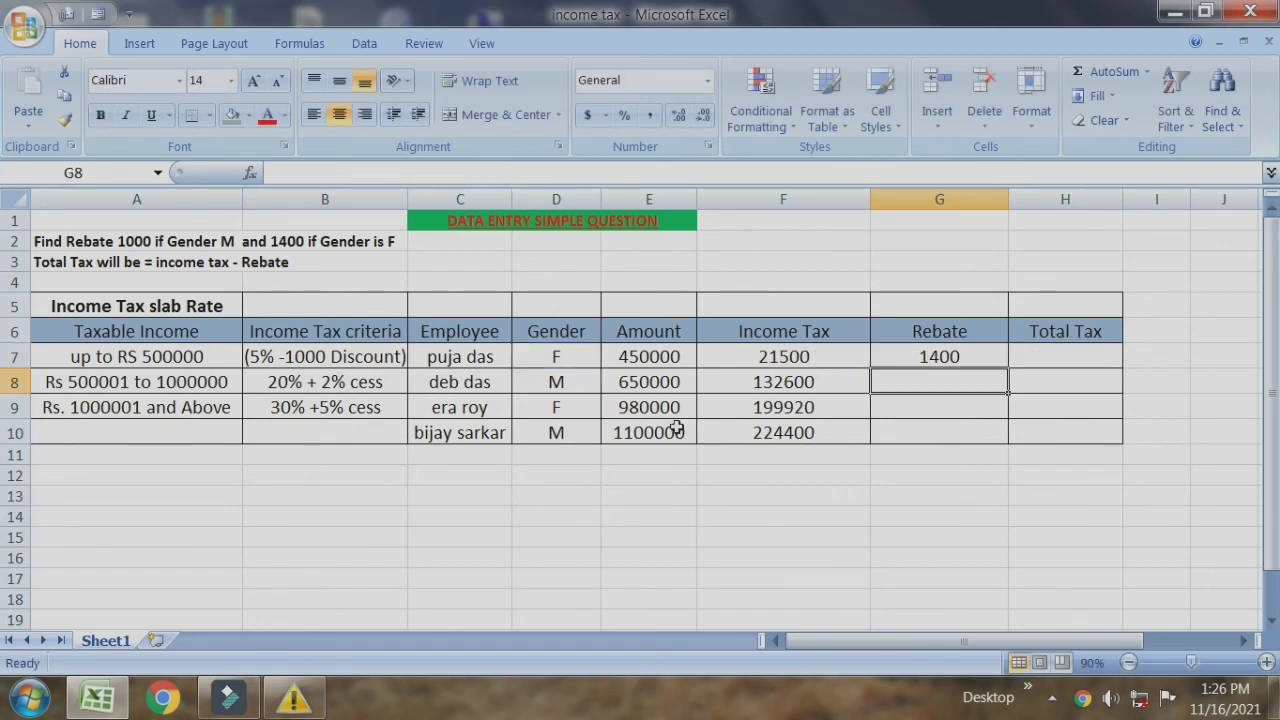
# Fill the rebate formula down to G10, giving 1400, 1000, 1400 and 1000
pyautogui.click(935, 355)
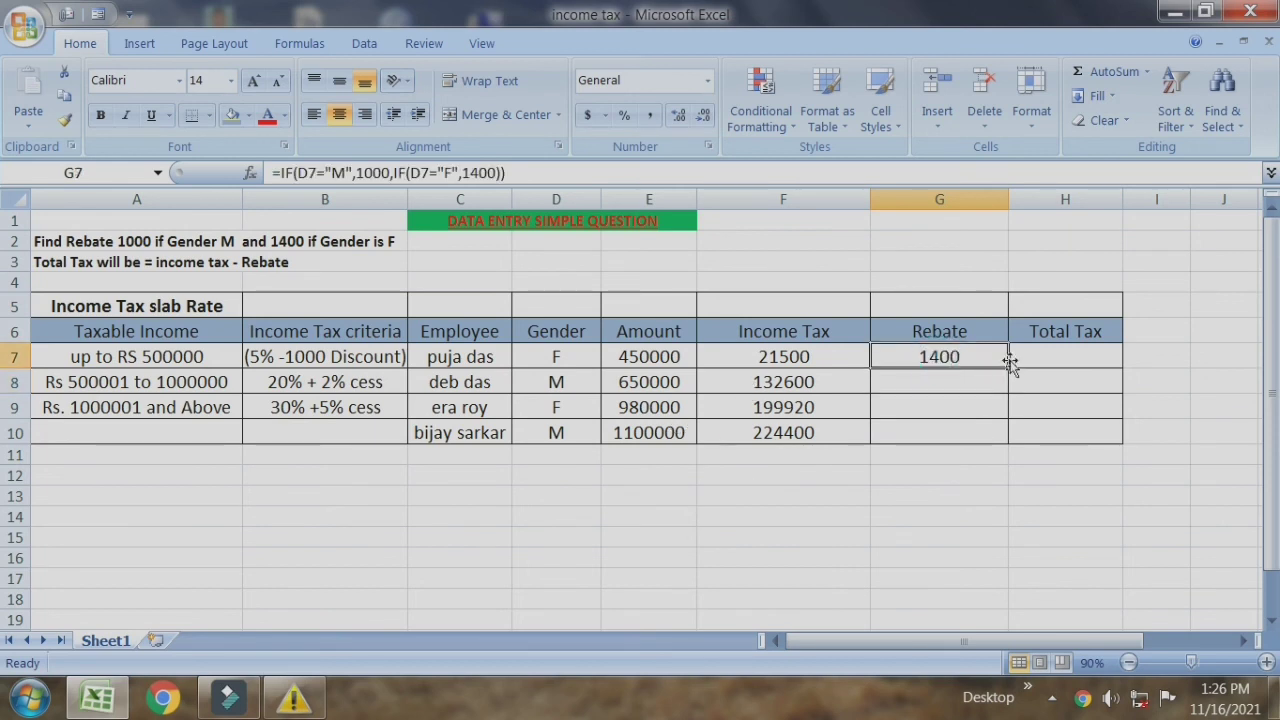
pyautogui.moveTo(1006, 368); pyautogui.dragTo(1006, 440)
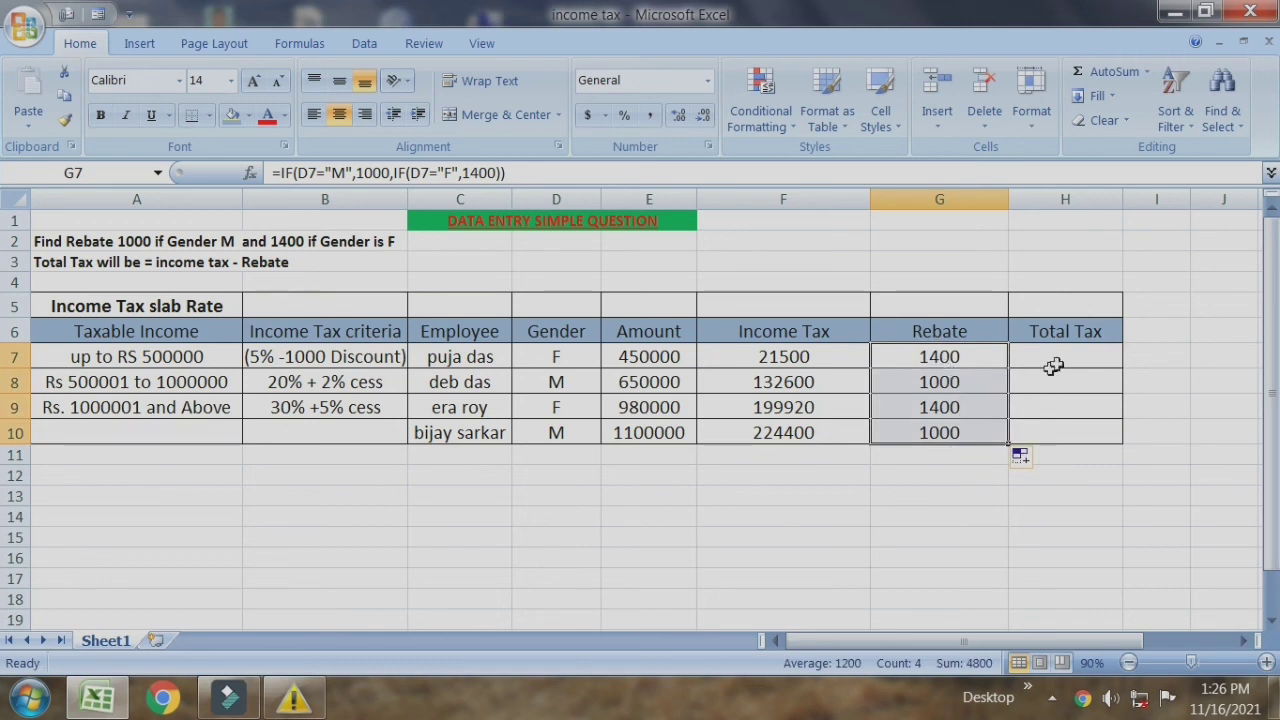
pyautogui.click(1079, 352)
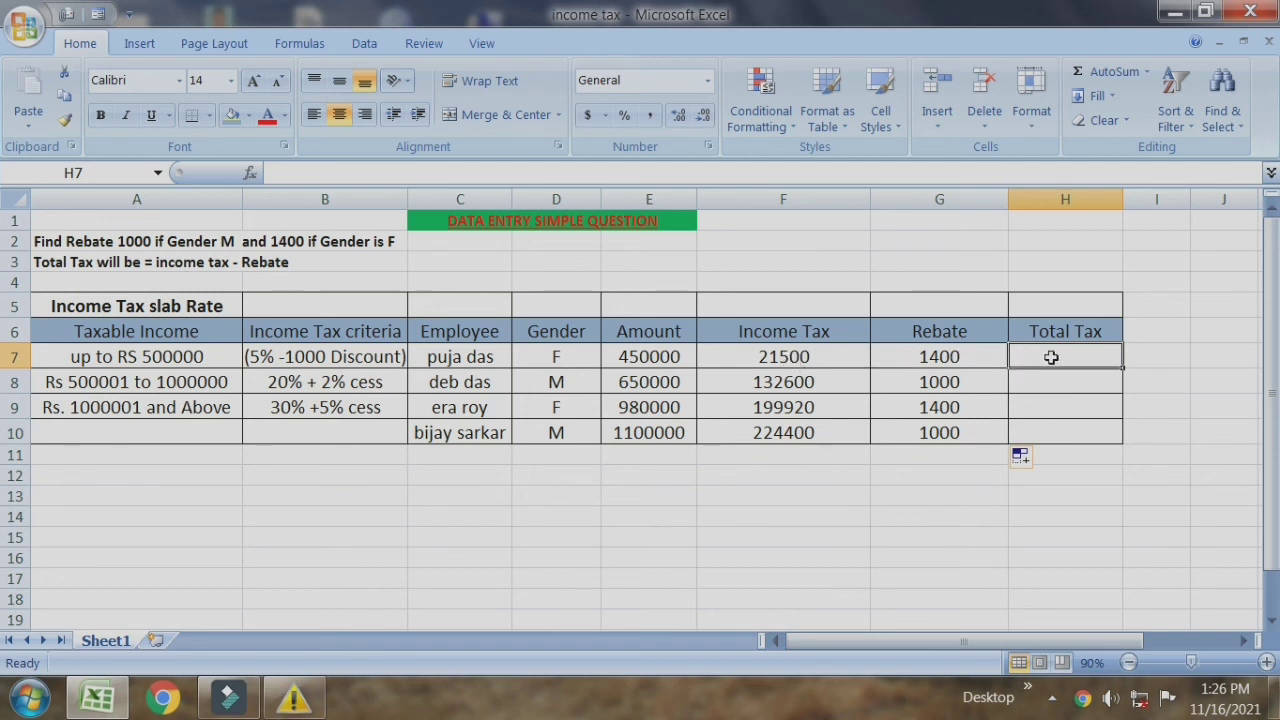
# Enter =F7-G7 in H7 and fill it to H10, giving 20100, 131600, 198520, 223400
pyautogui.write('=')
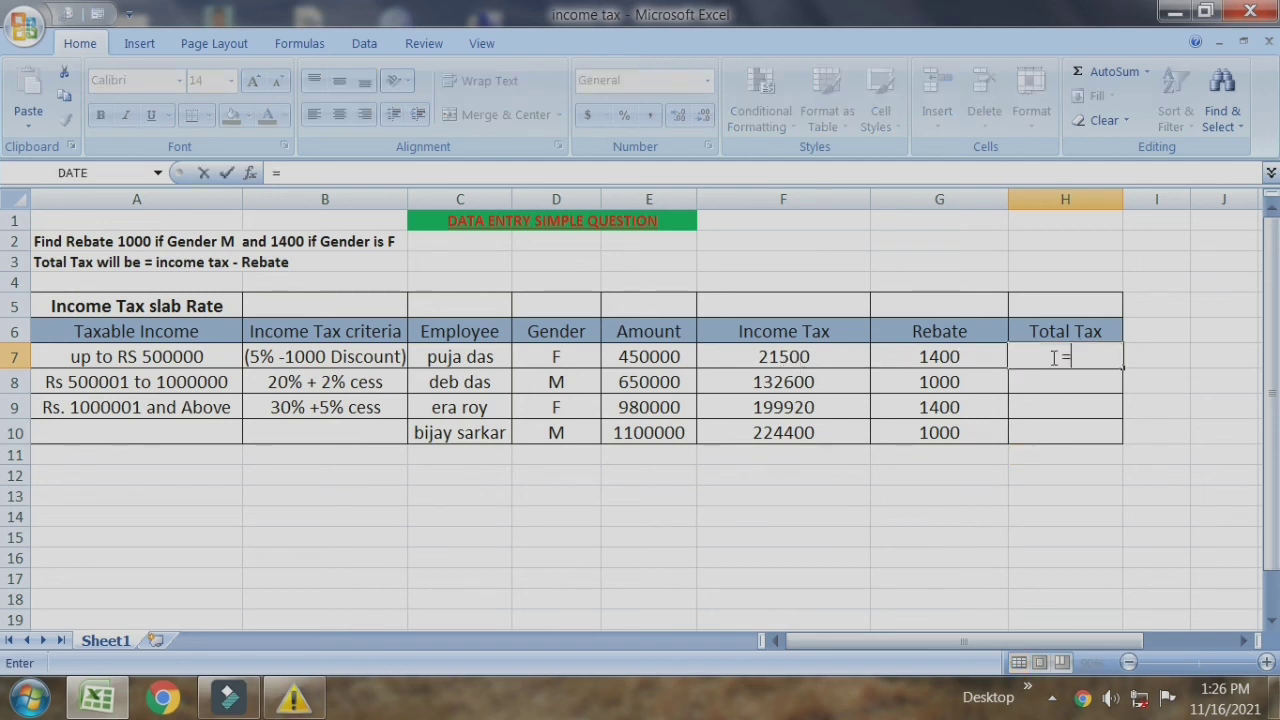
pyautogui.click(780, 360)
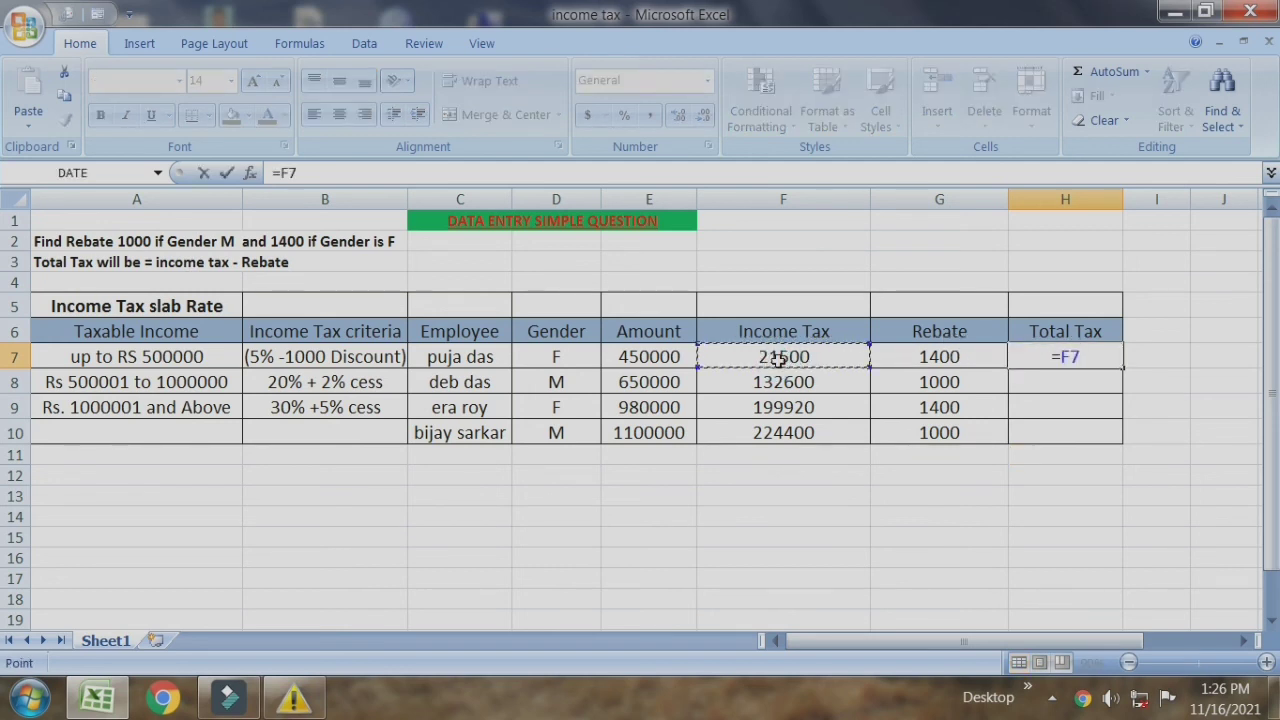
pyautogui.write('-')
pyautogui.click(905, 357)
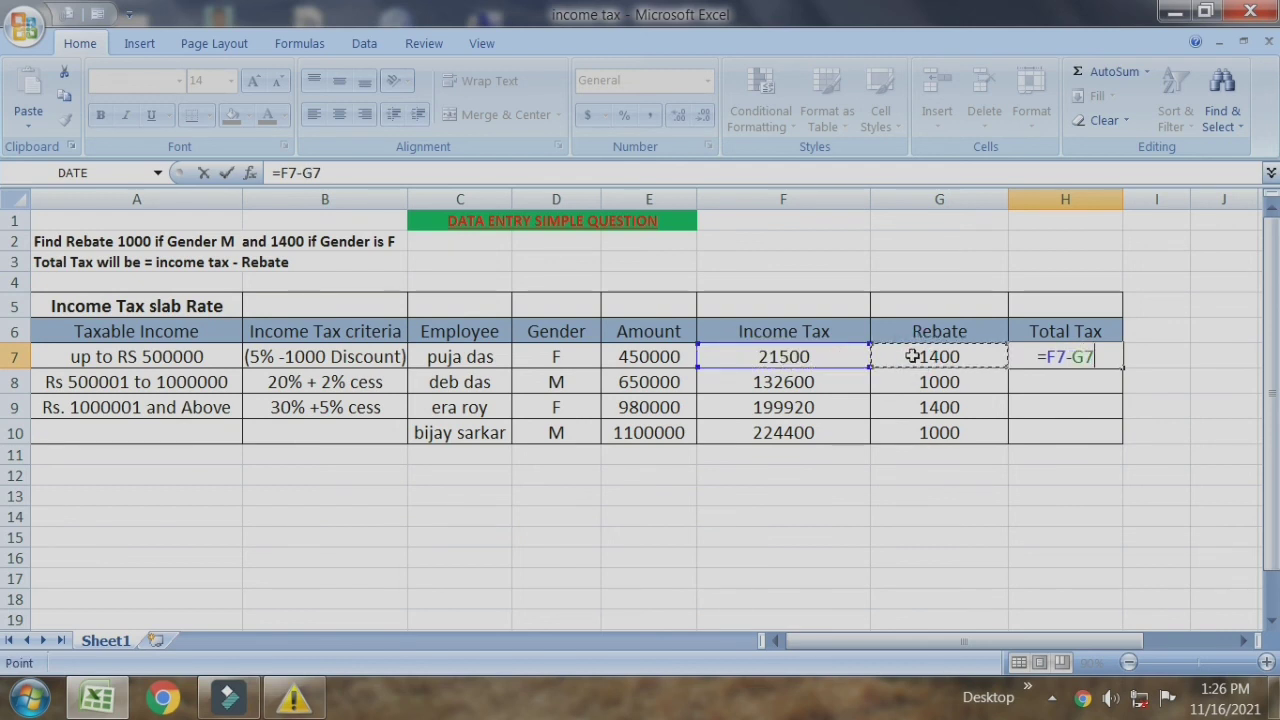
pyautogui.press('Return')
pyautogui.click(1062, 355)
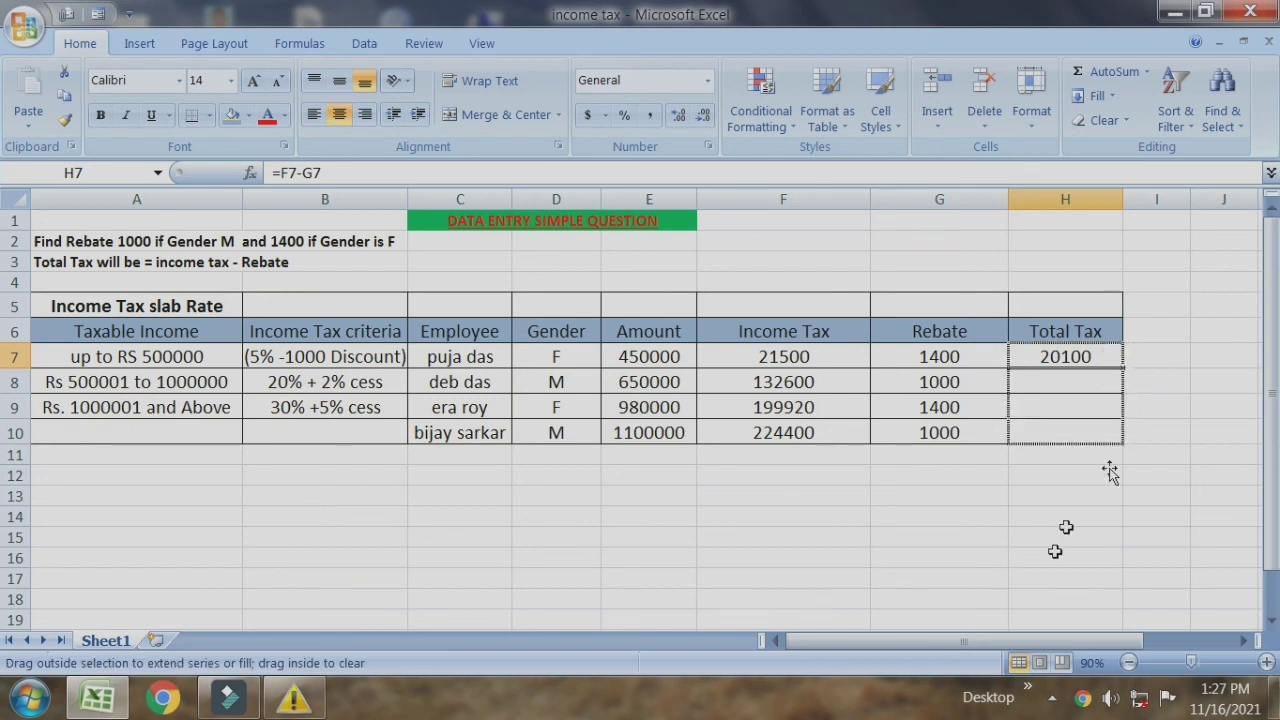
pyautogui.moveTo(1121, 372); pyautogui.dragTo(1122, 432)
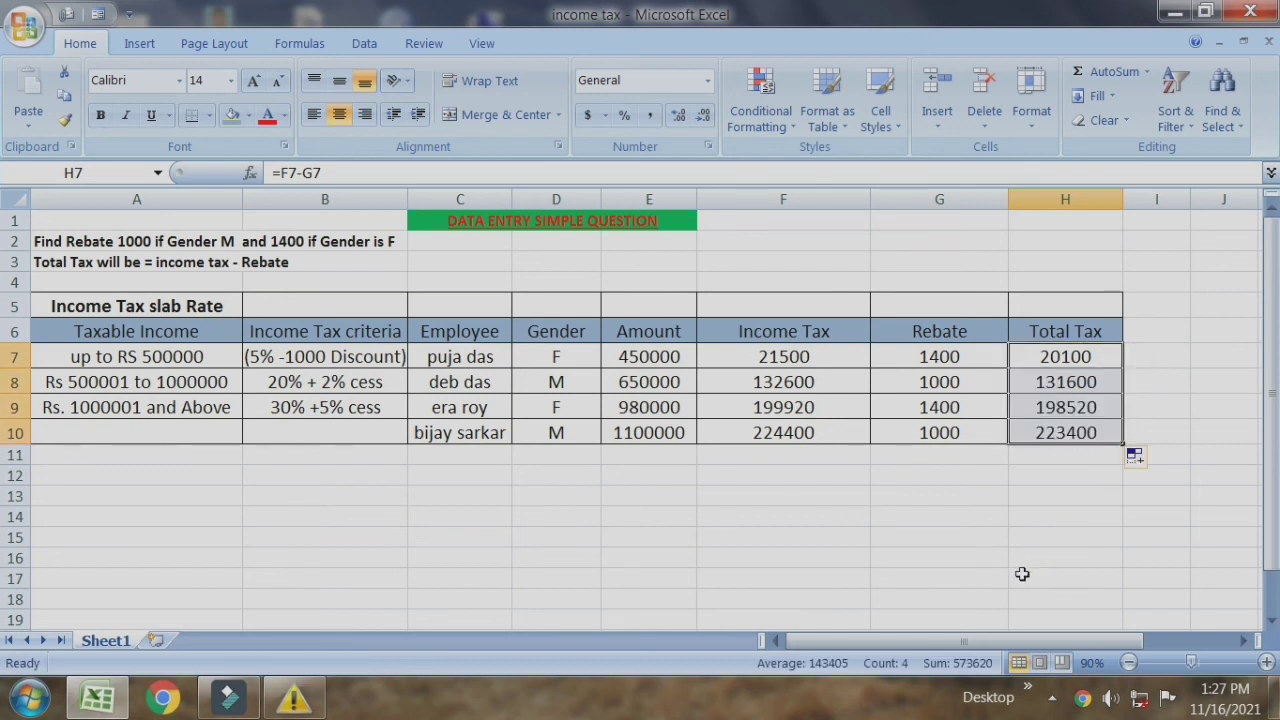
pyautogui.click(556, 385)
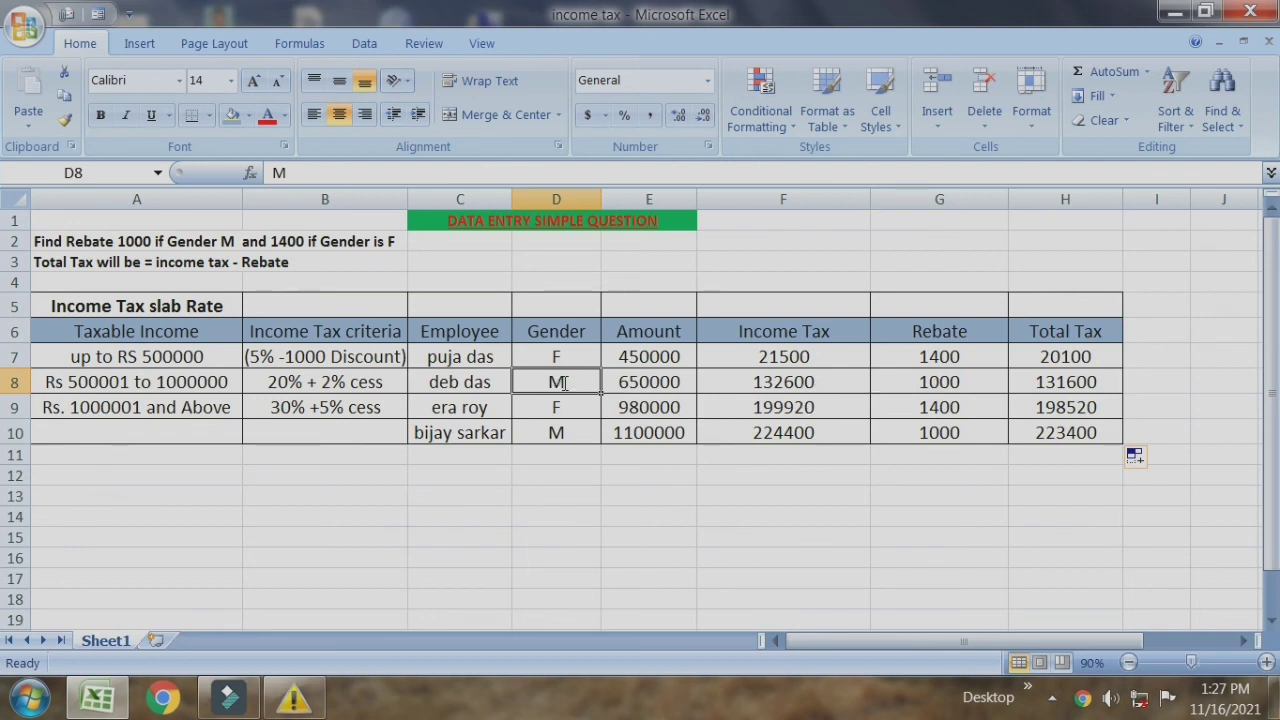
pyautogui.write('F')
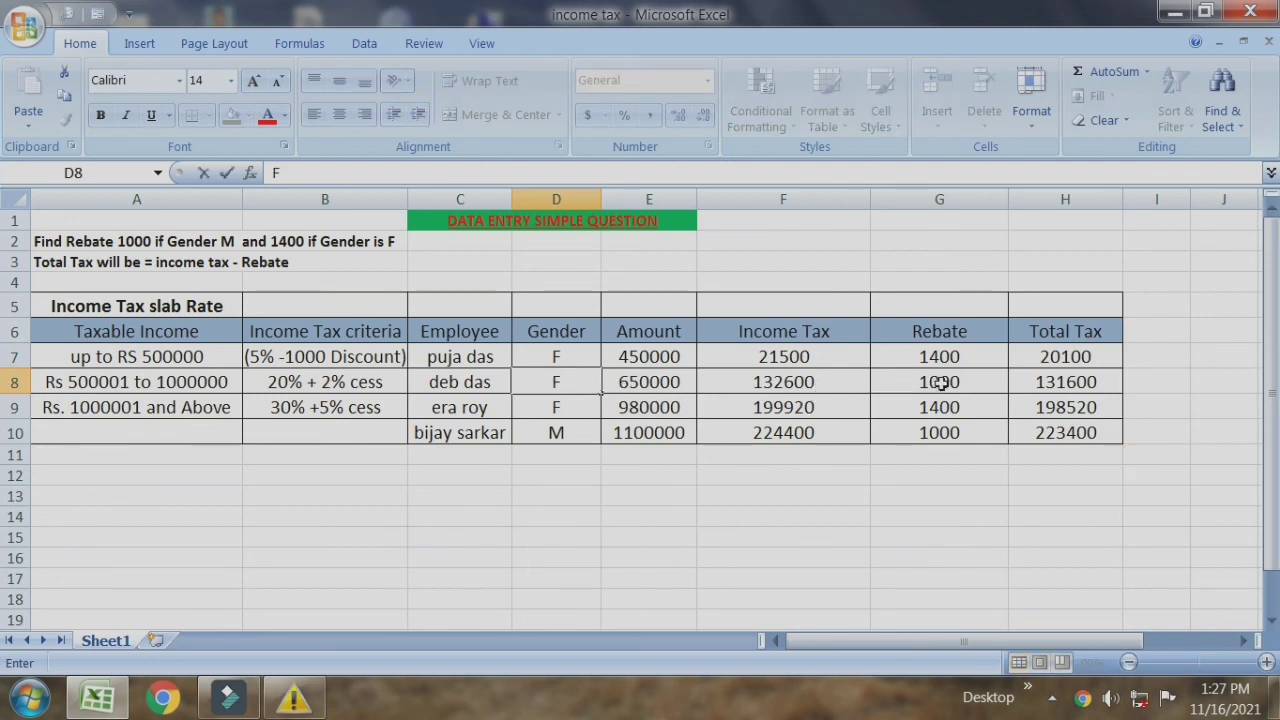
pyautogui.click(902, 490)
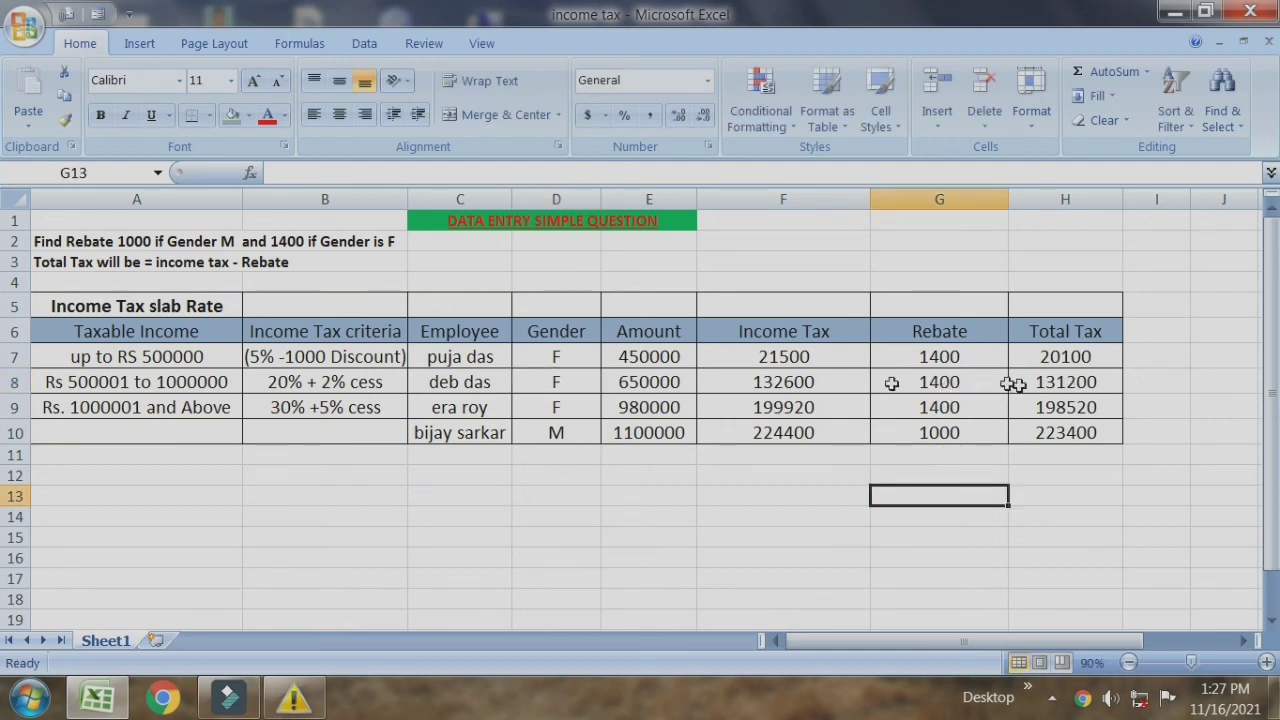
pyautogui.click(562, 380)
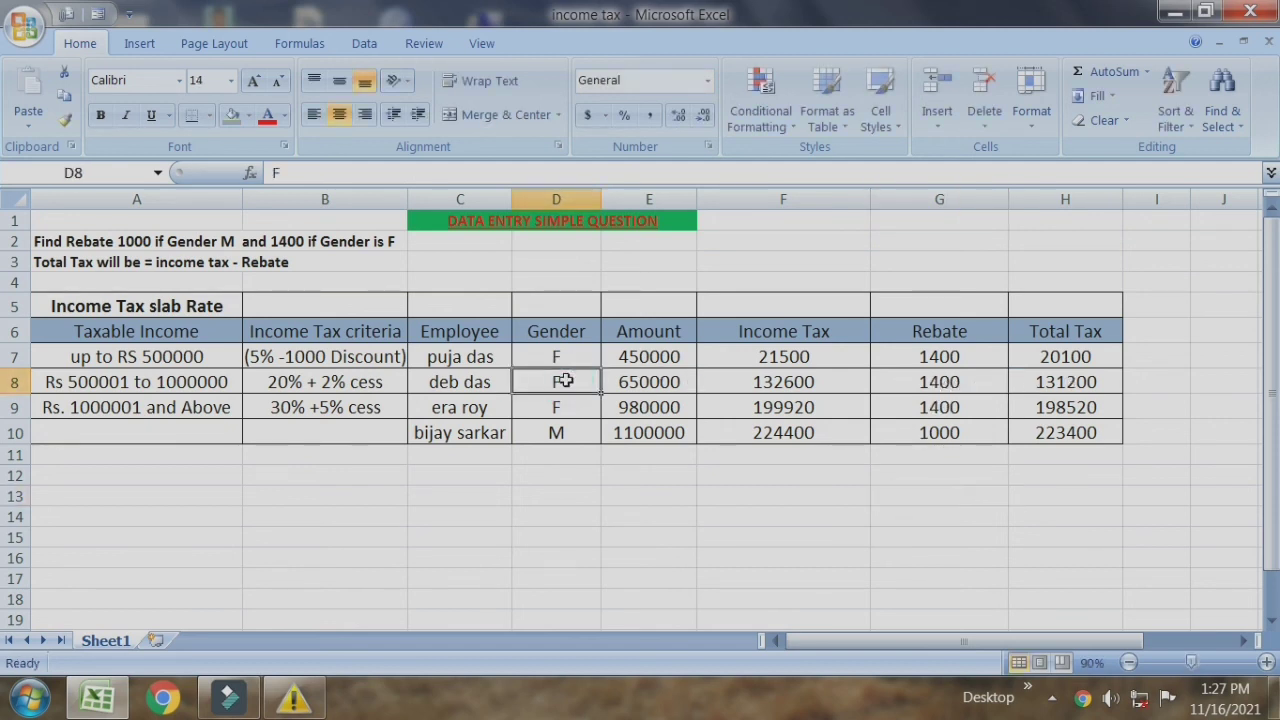
pyautogui.write('M')
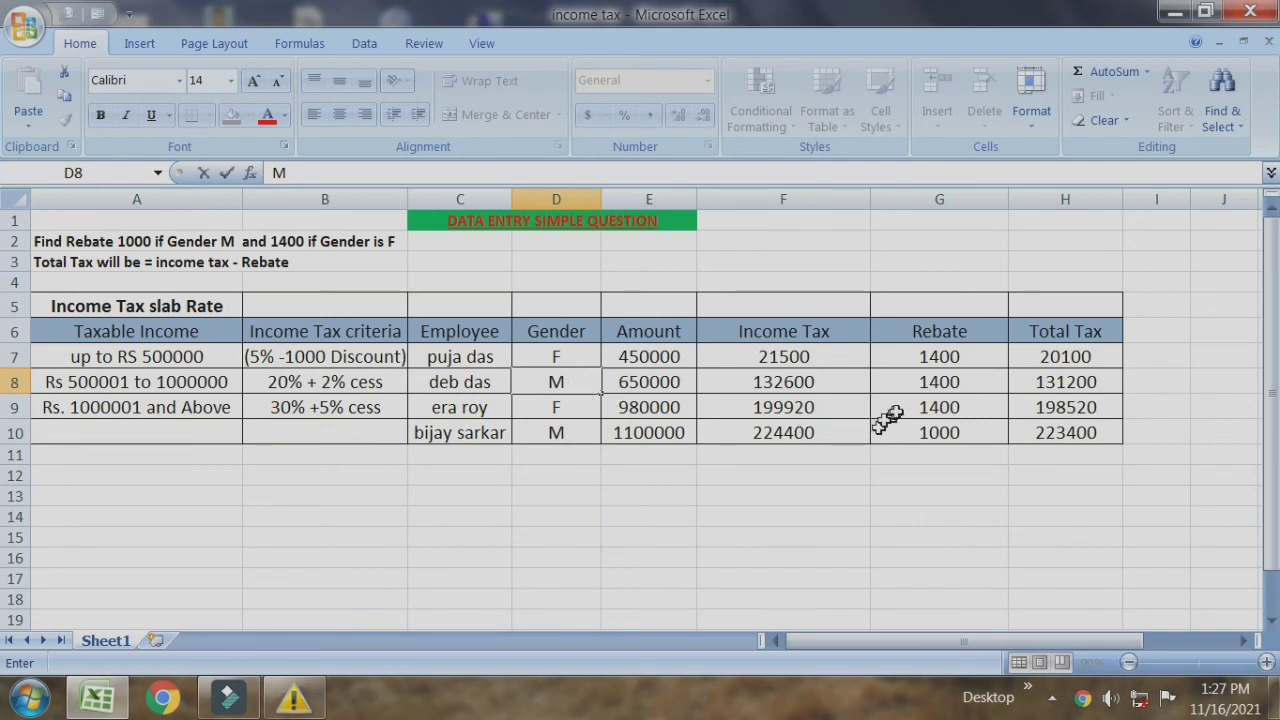
pyautogui.click(915, 495)
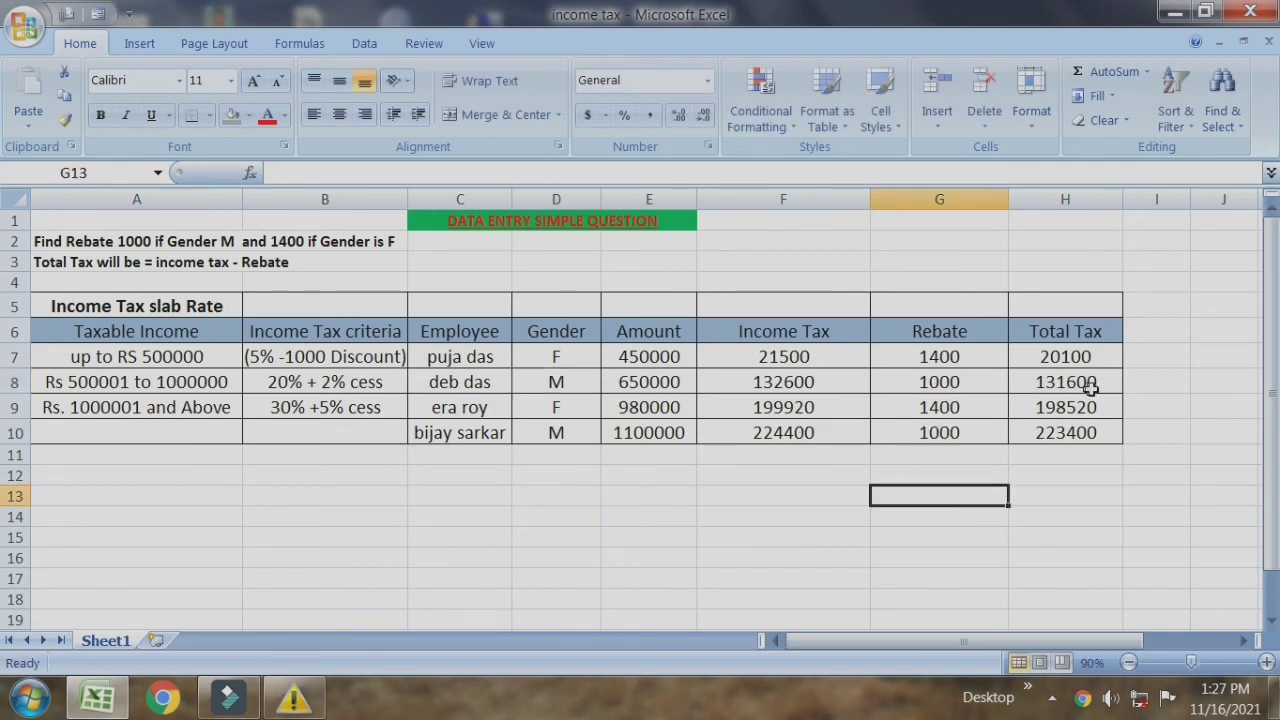